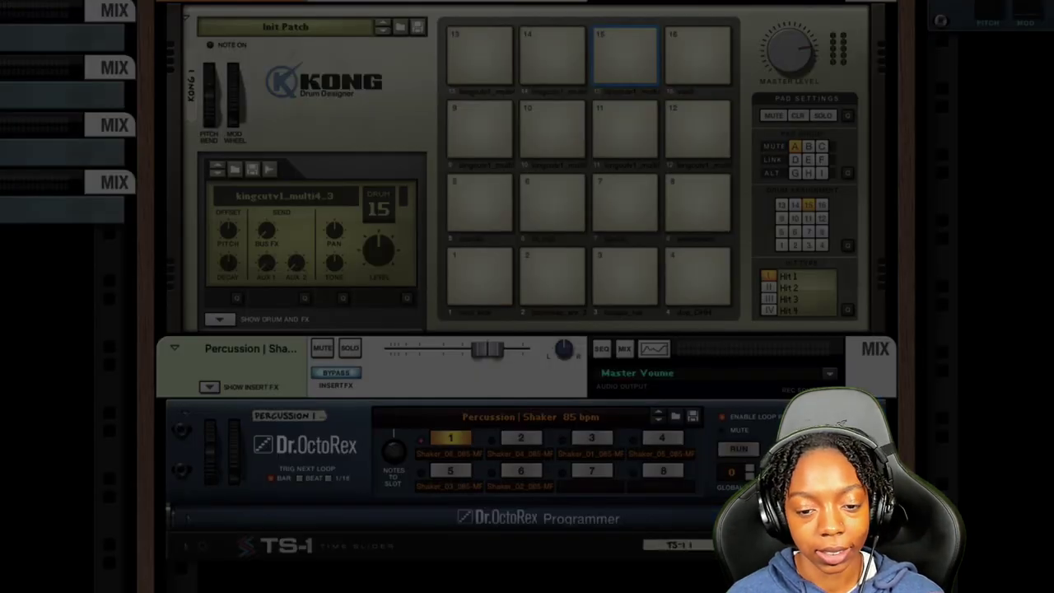
Audition the loops, enlarge the sequencer, and open the Kong 1 clip's drum notes
key(space)
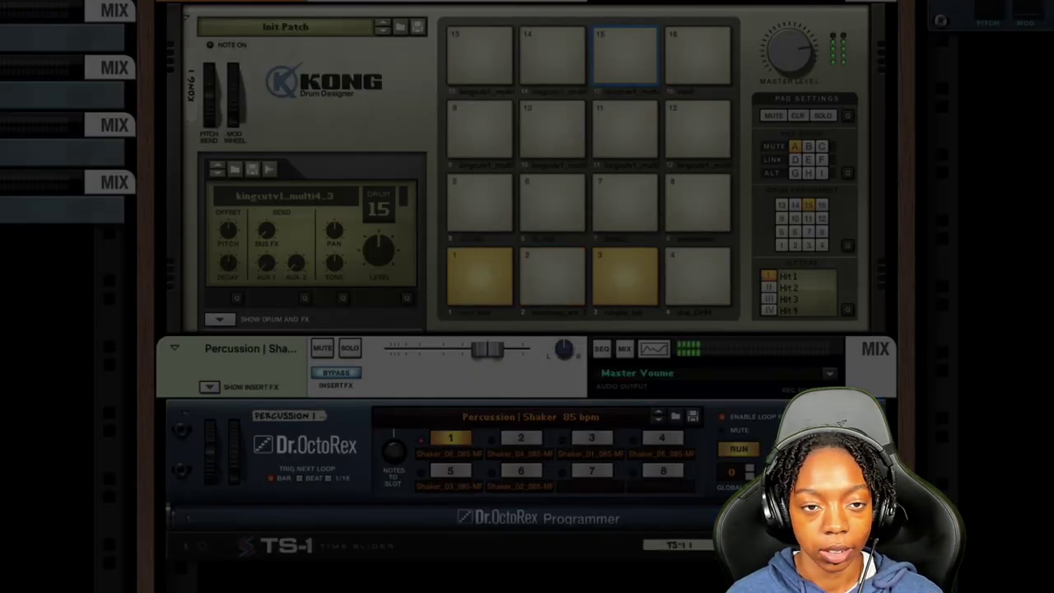
key(space)
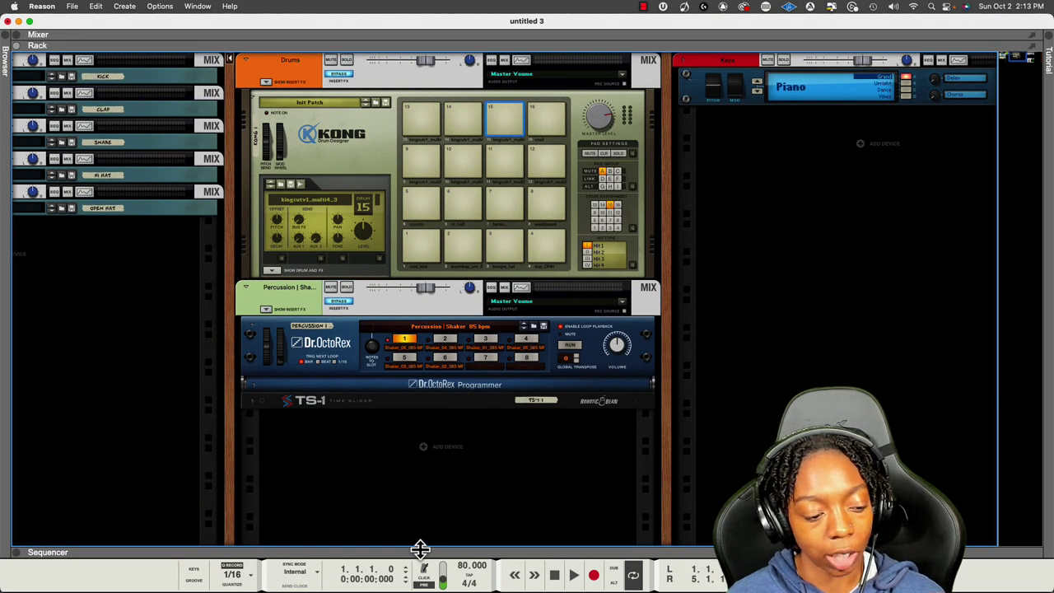
drag(421, 548, 428, 176)
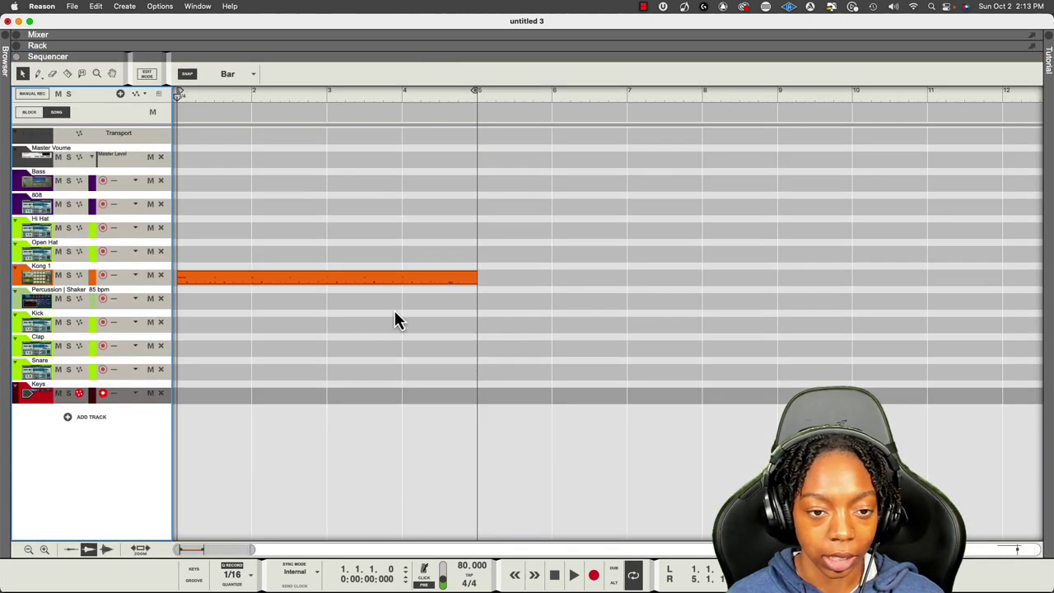
double_click(348, 281)
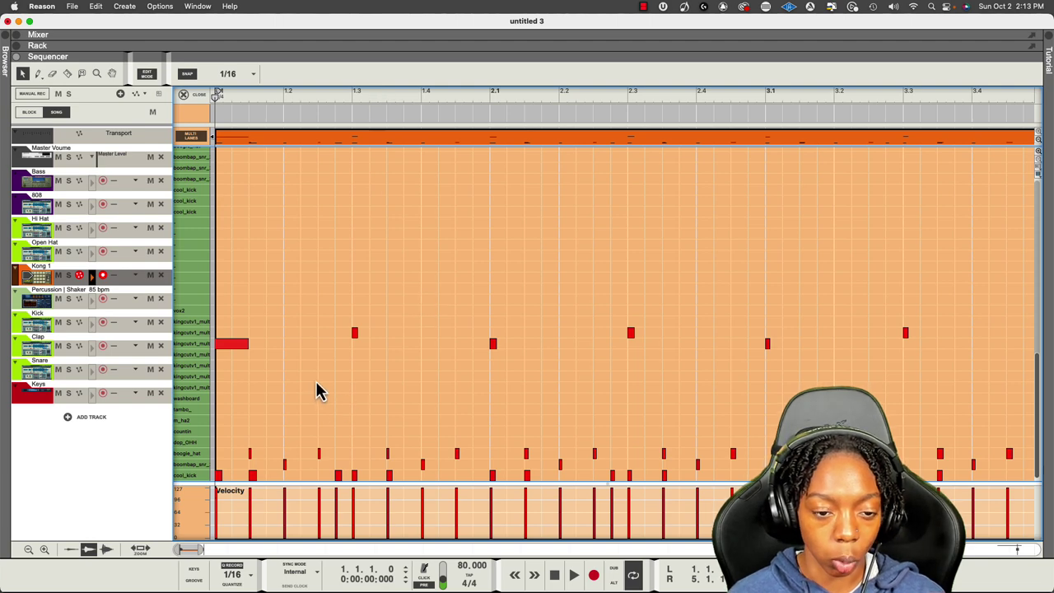
drag(373, 450, 353, 483)
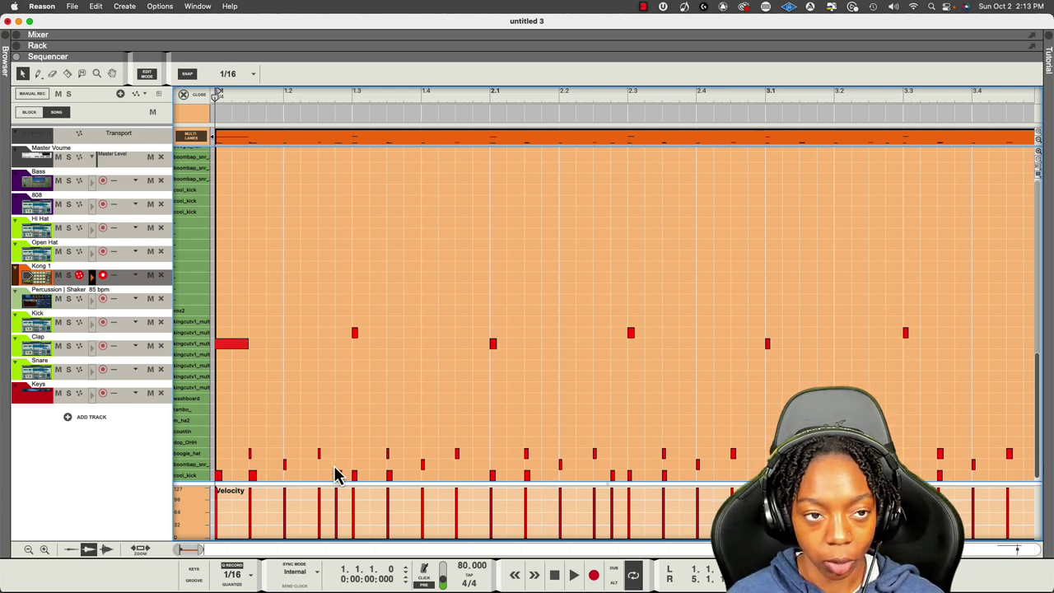
Show the Tool Window and collapse its Velocity and Legato sections
click(196, 8)
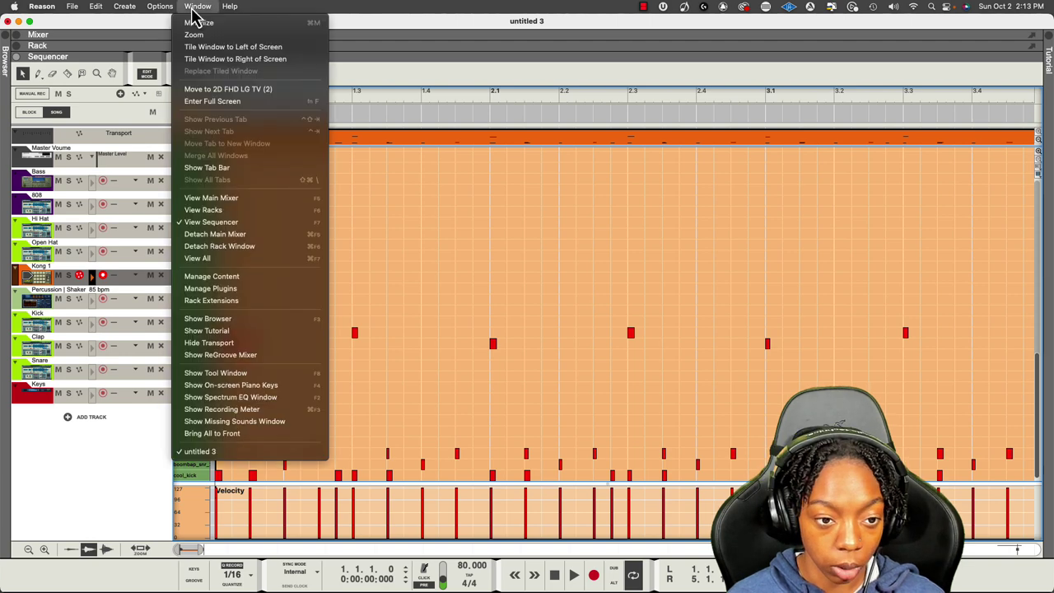
click(278, 376)
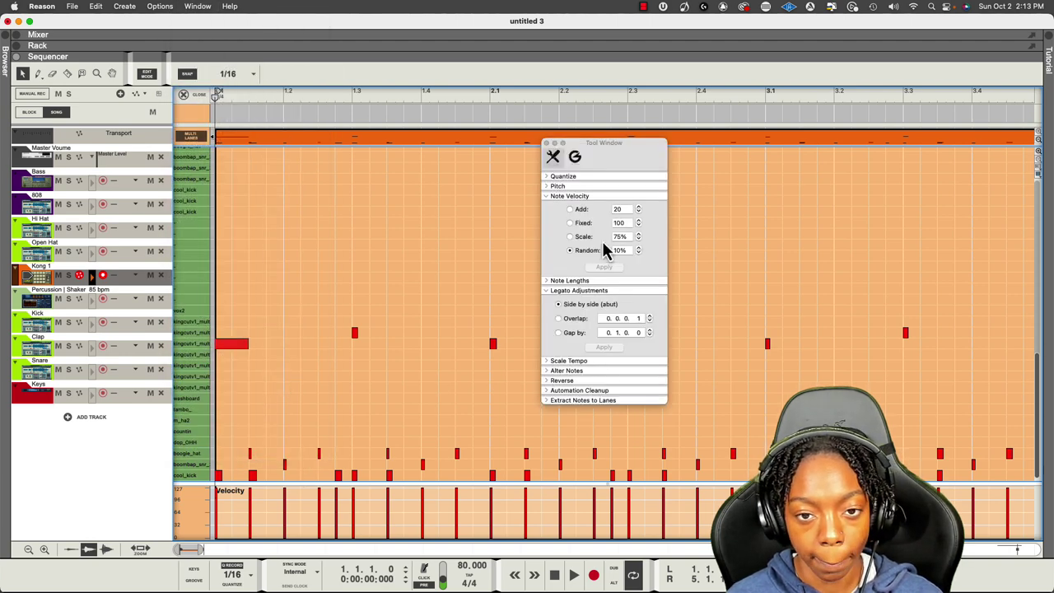
drag(608, 152, 613, 154)
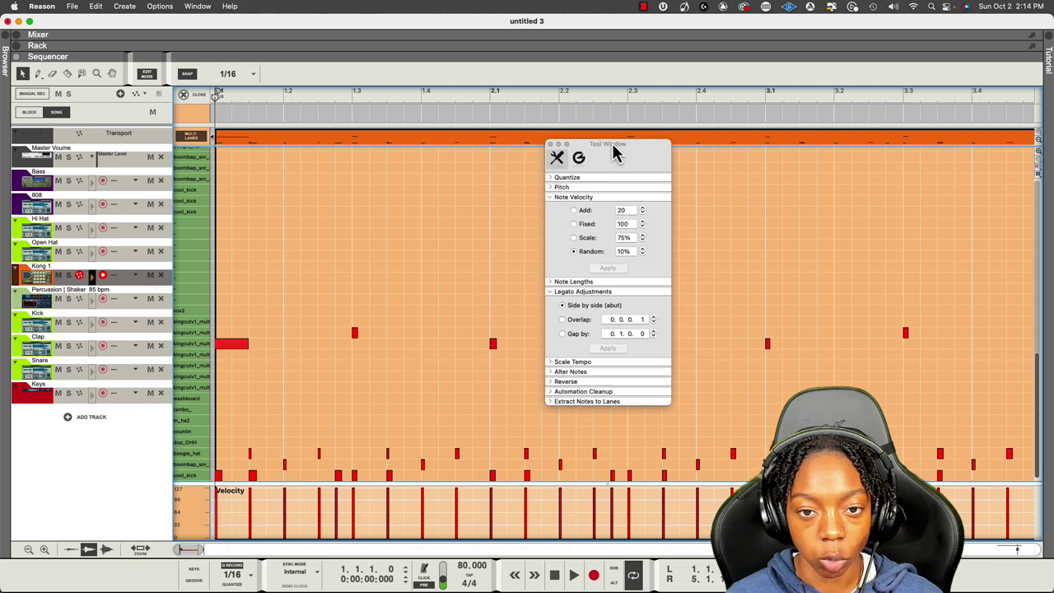
click(549, 197)
click(550, 216)
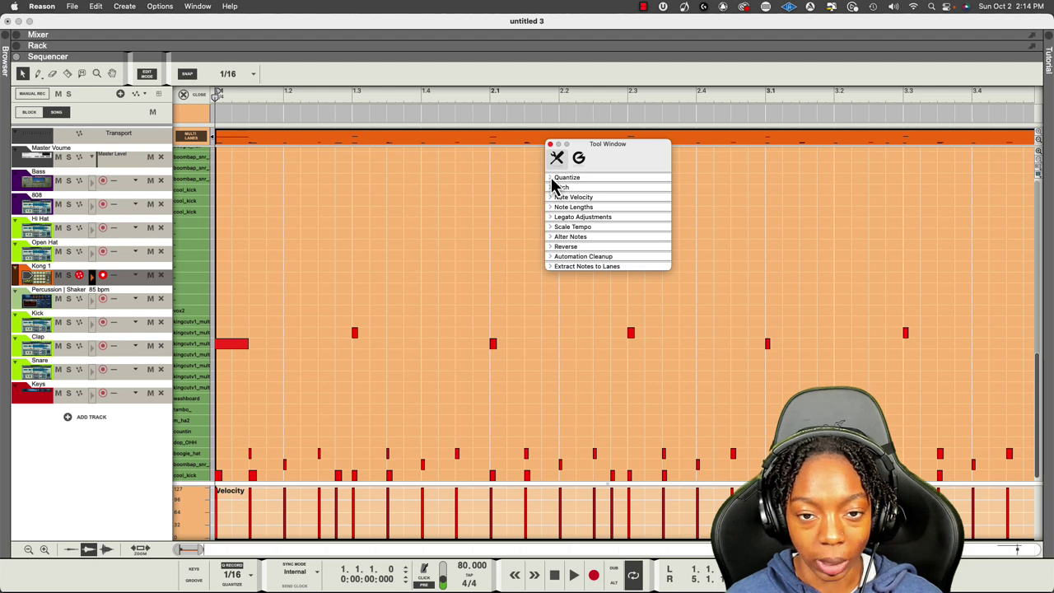
Expand Quantize and set it to a 1/16 value with a 75% amount
click(552, 178)
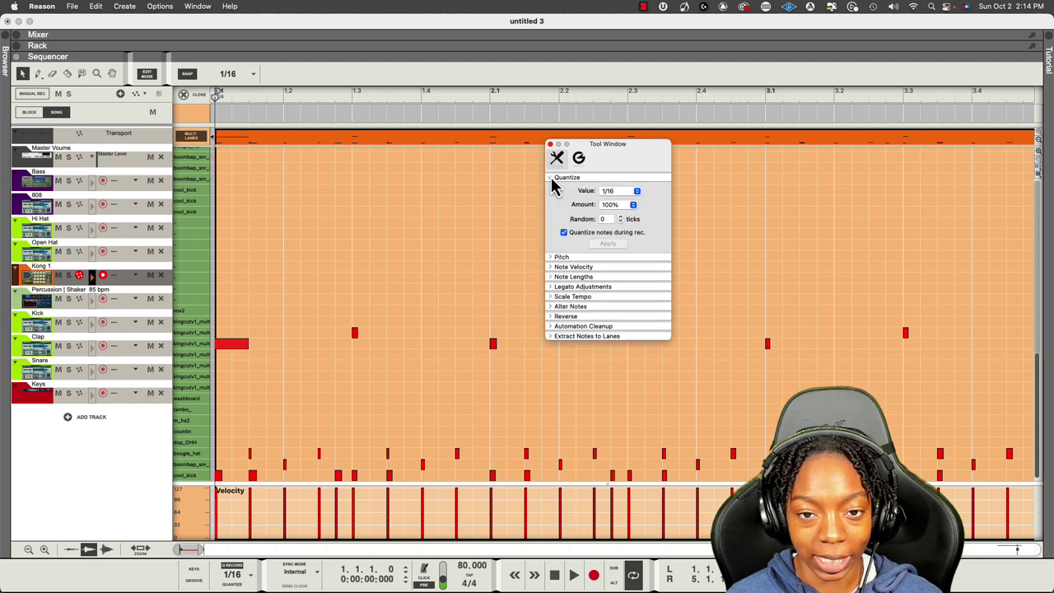
click(604, 204)
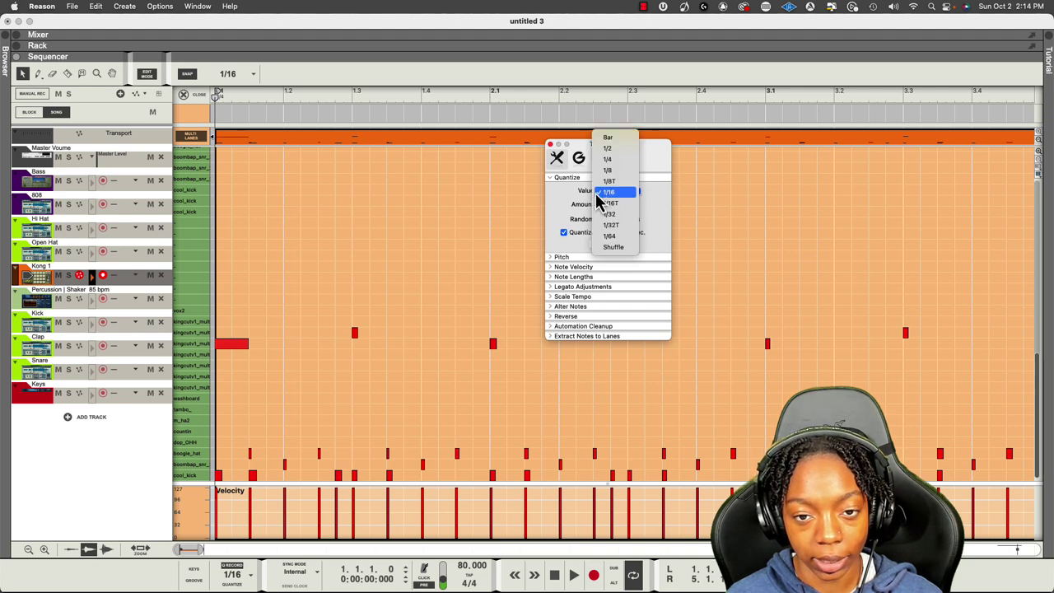
click(593, 195)
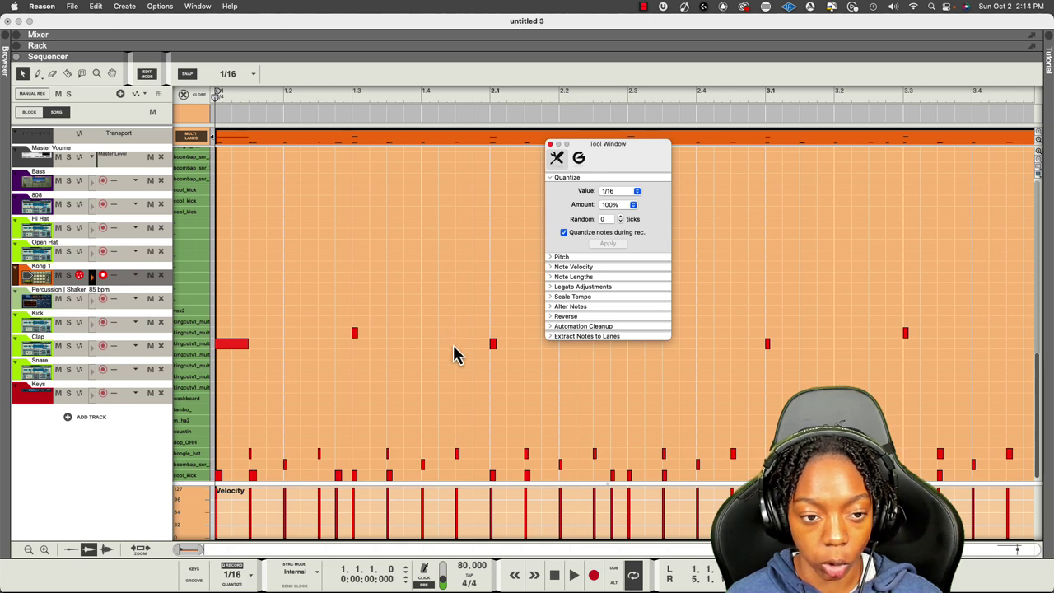
click(613, 207)
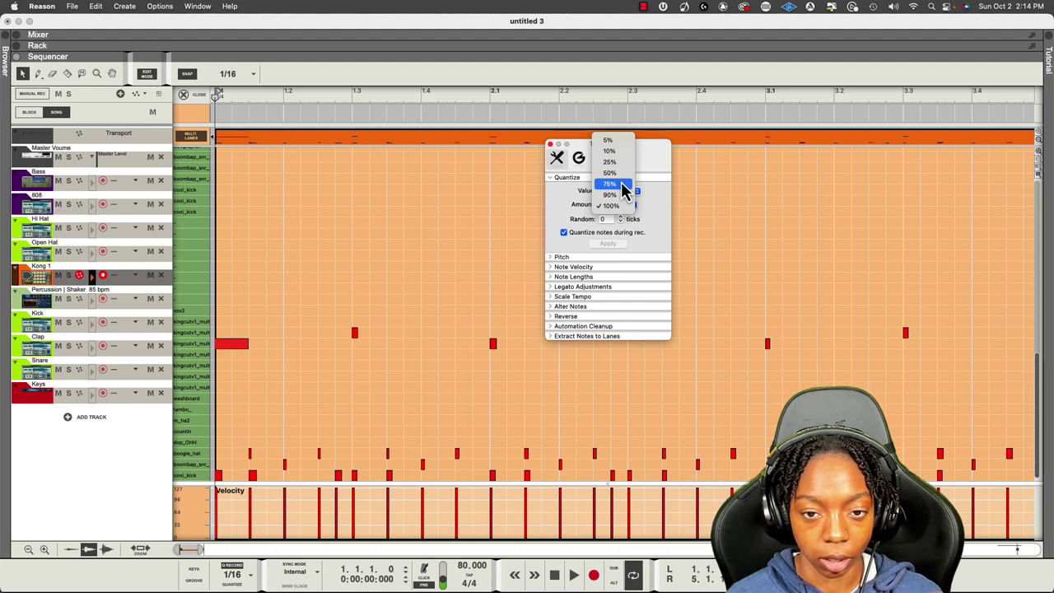
click(622, 185)
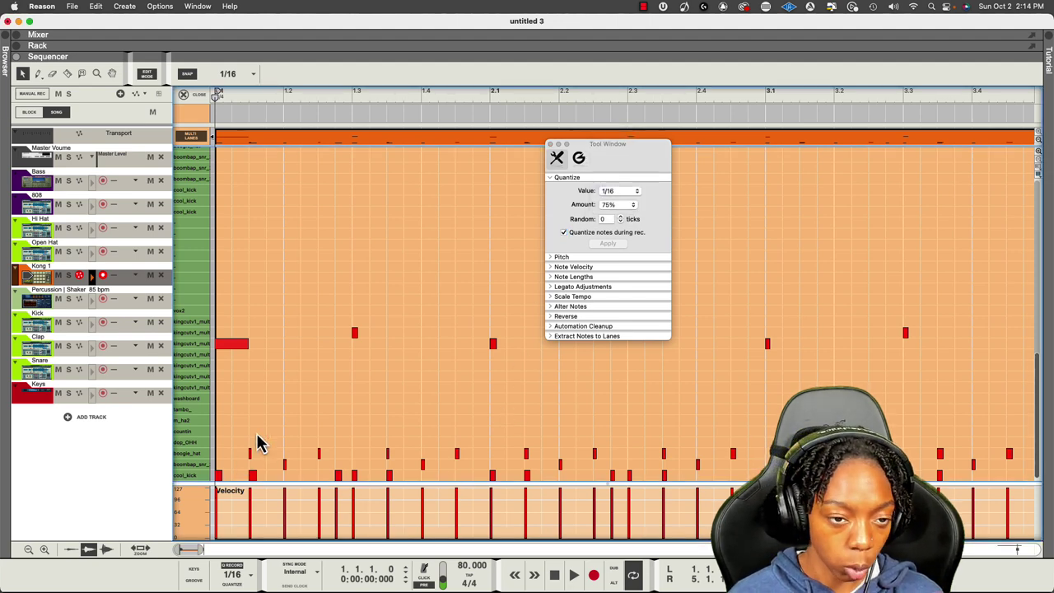
Move Kong 1 to bar 5, open the bar-1 copy, and delete its boogie_hat notes
click(191, 96)
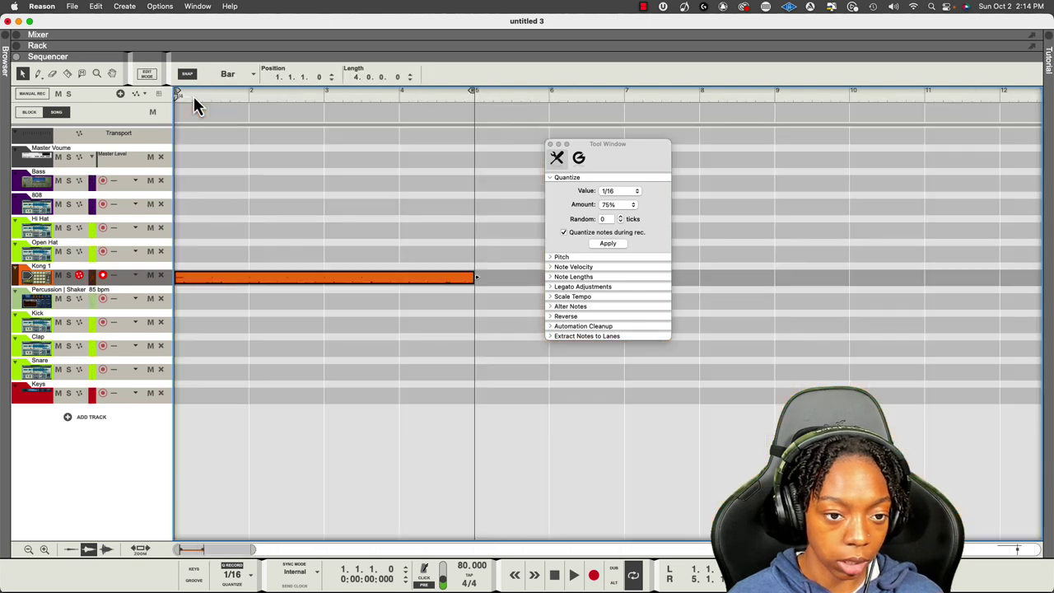
mouse_move(230, 280)
mouse_down()
mouse_move(503, 280)
mouse_move(346, 266)
mouse_move(218, 281)
mouse_up()
double_click(218, 280)
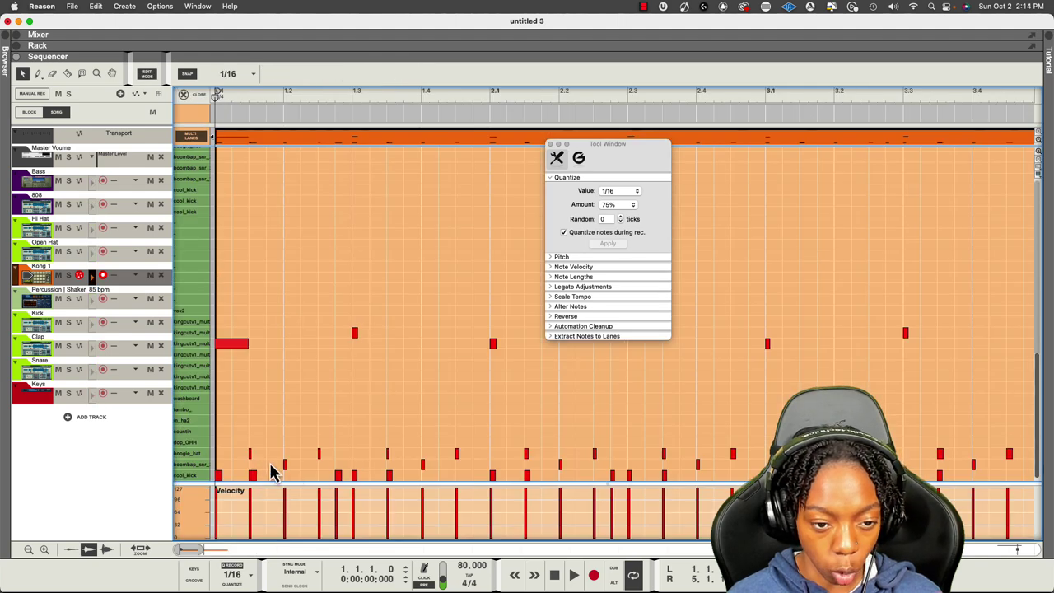
drag(275, 466, 237, 450)
click(198, 454)
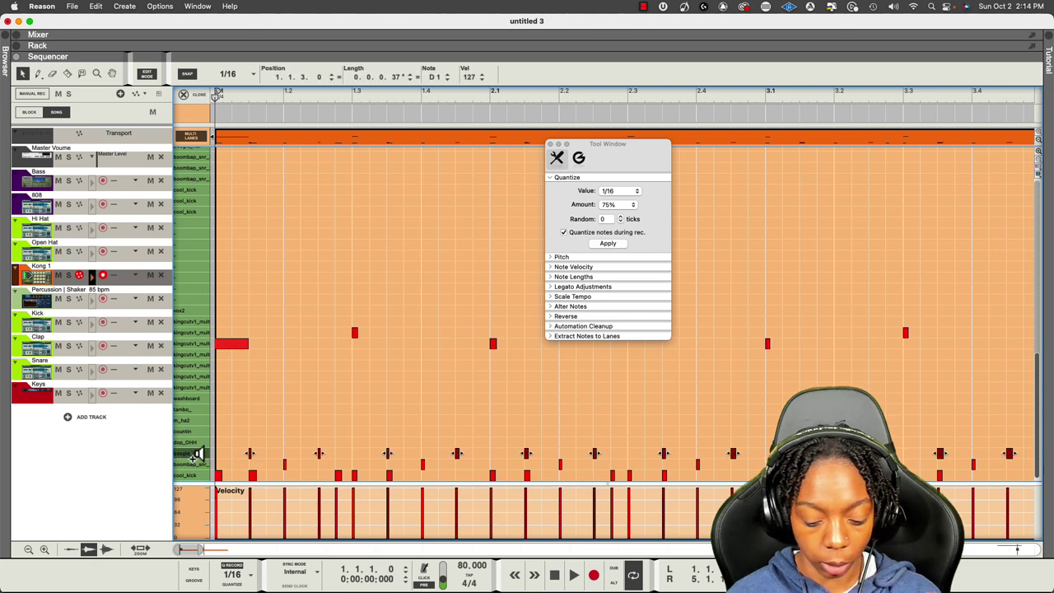
key(Delete)
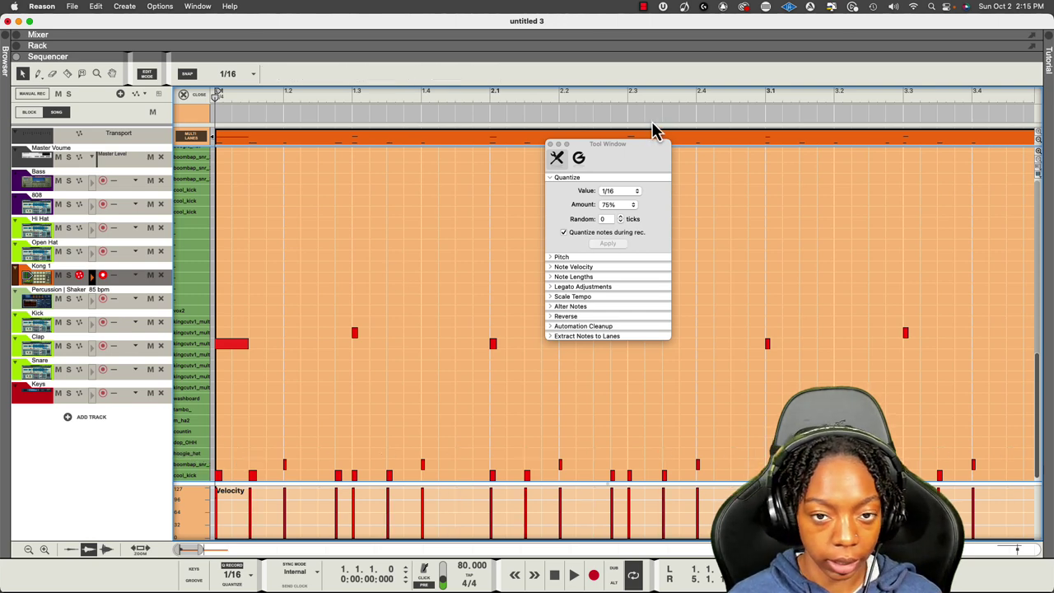
Close the Tool Window and record new hi-hat hits into the clip
click(551, 145)
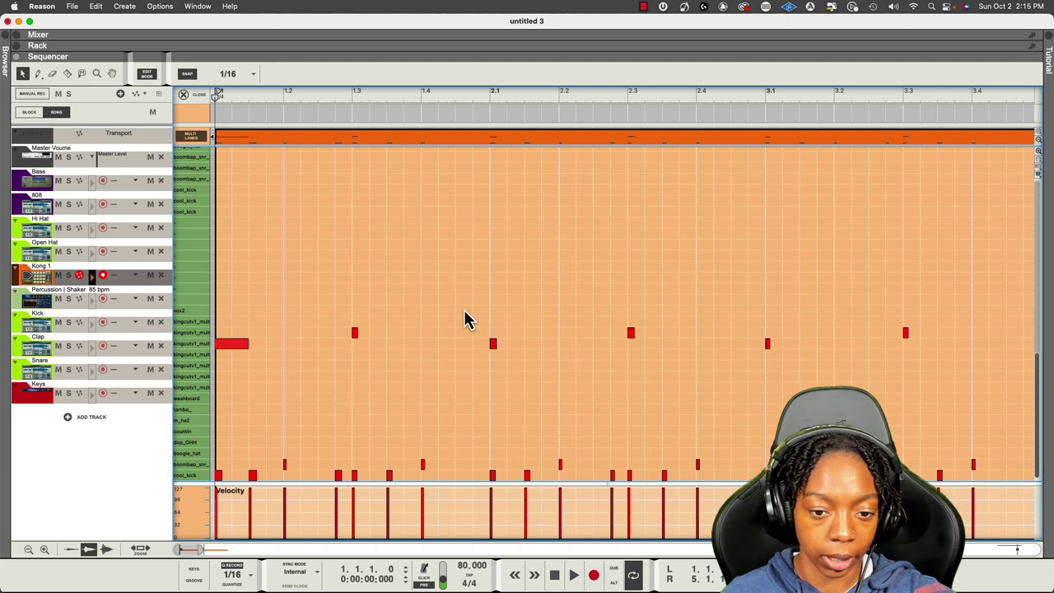
key(super+Return)
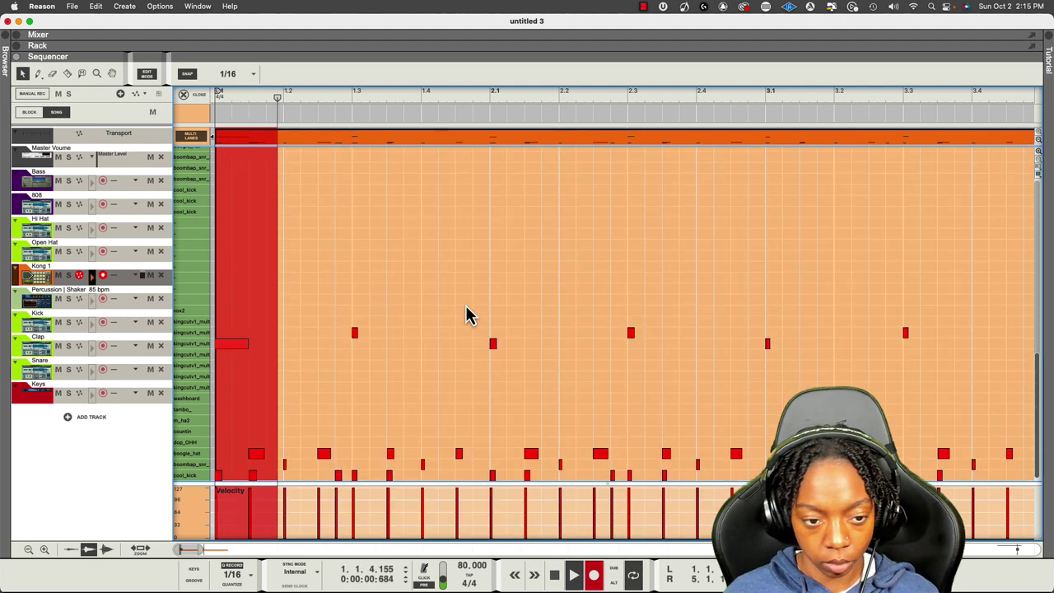
key(super+Return)
Quantize the first recorded hi-hat note with Cmd+K, then undo it
key(space)
click(274, 453)
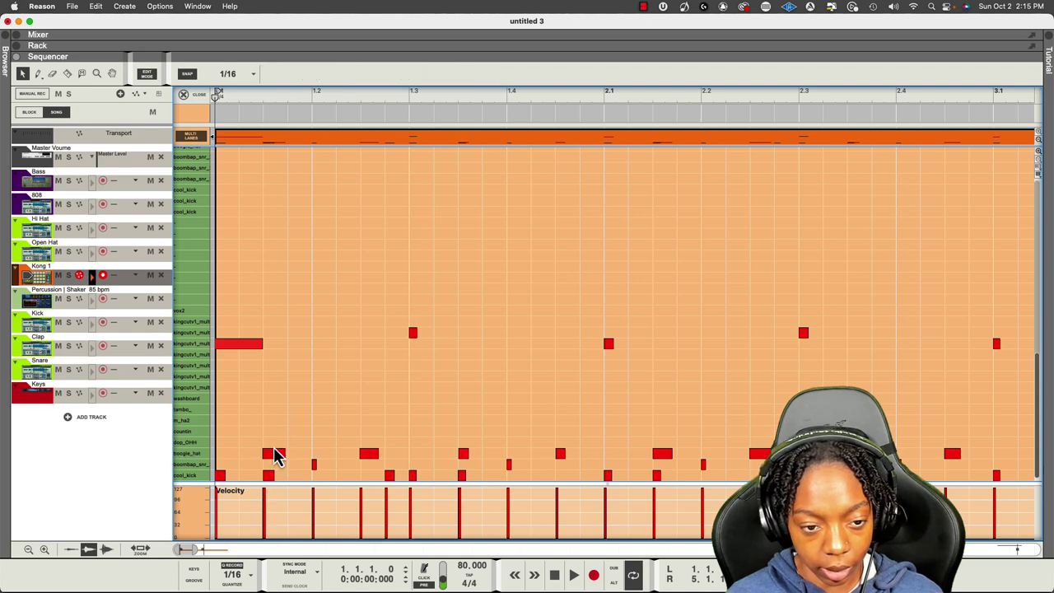
drag(275, 404, 282, 449)
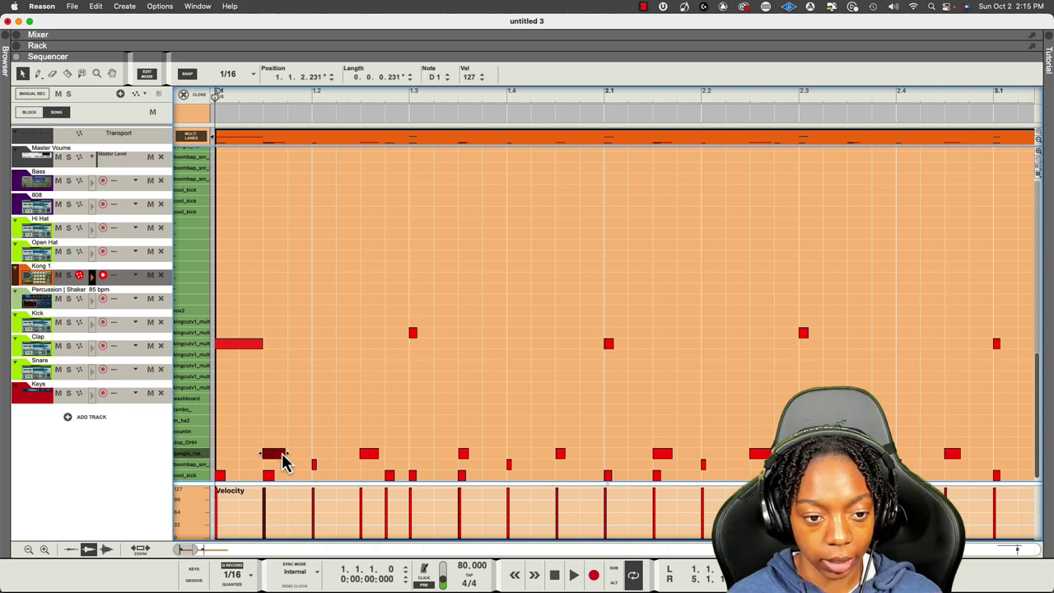
click(369, 455)
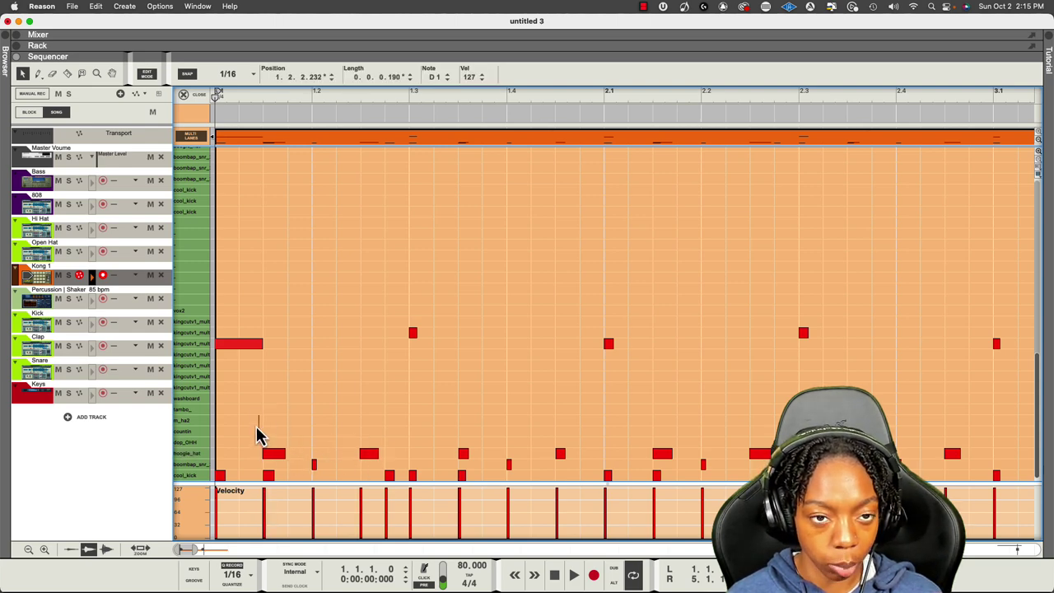
click(265, 455)
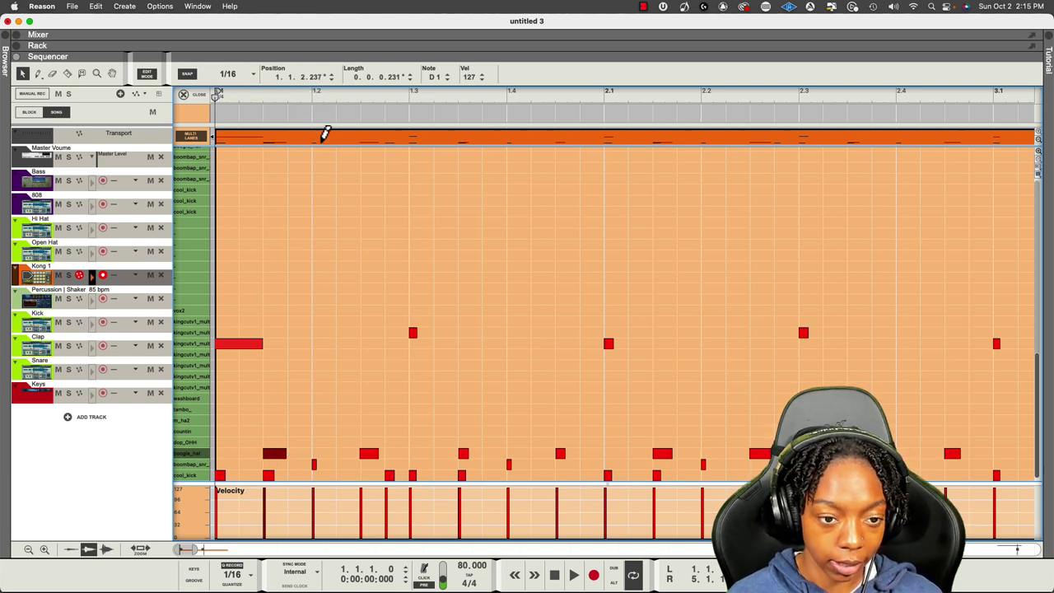
key(super+k)
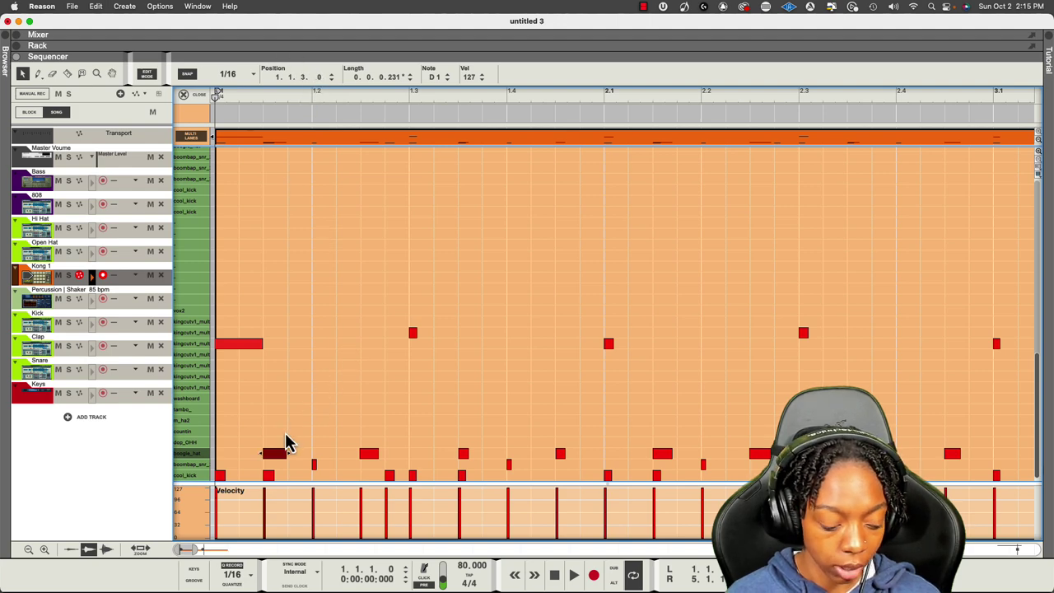
key(super+k)
key(super+k)
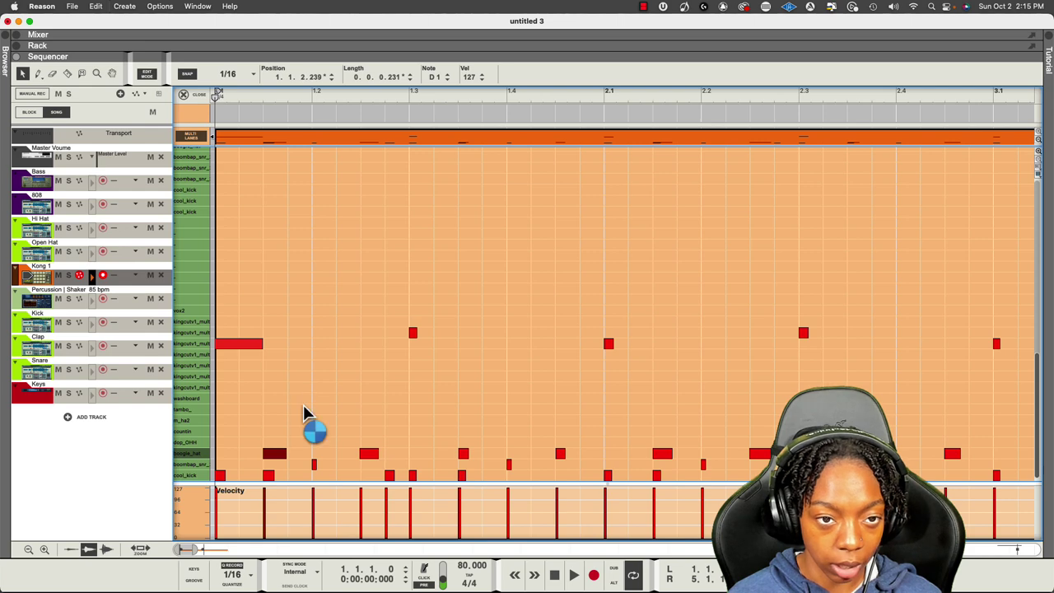
key(super+k)
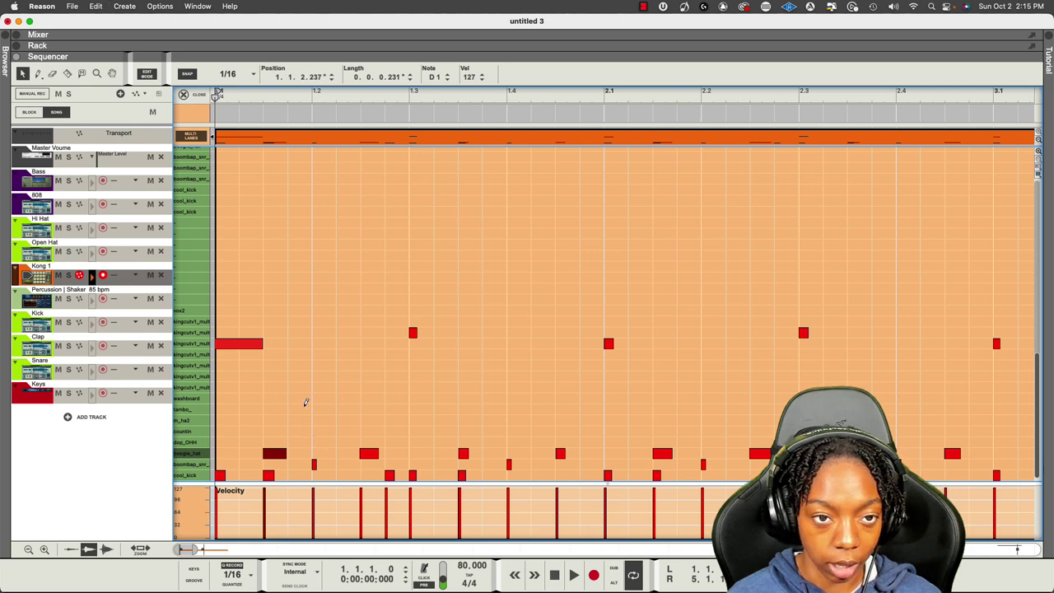
key(super+k)
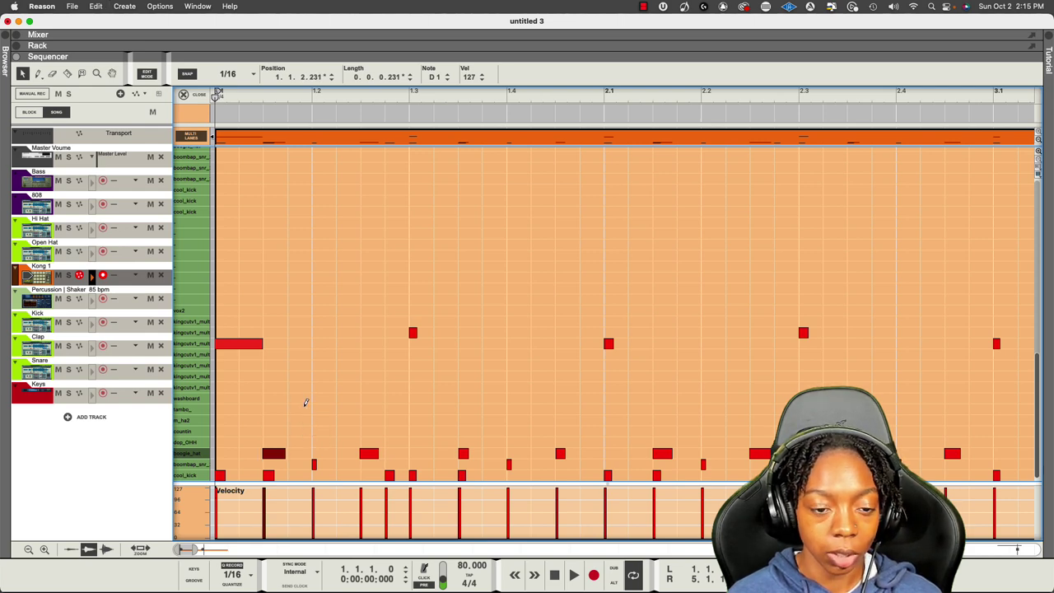
Zoom out, select the boogie_hat lane, and set the snap grid to Bar
scroll(305, 412, down, 2)
click(304, 403)
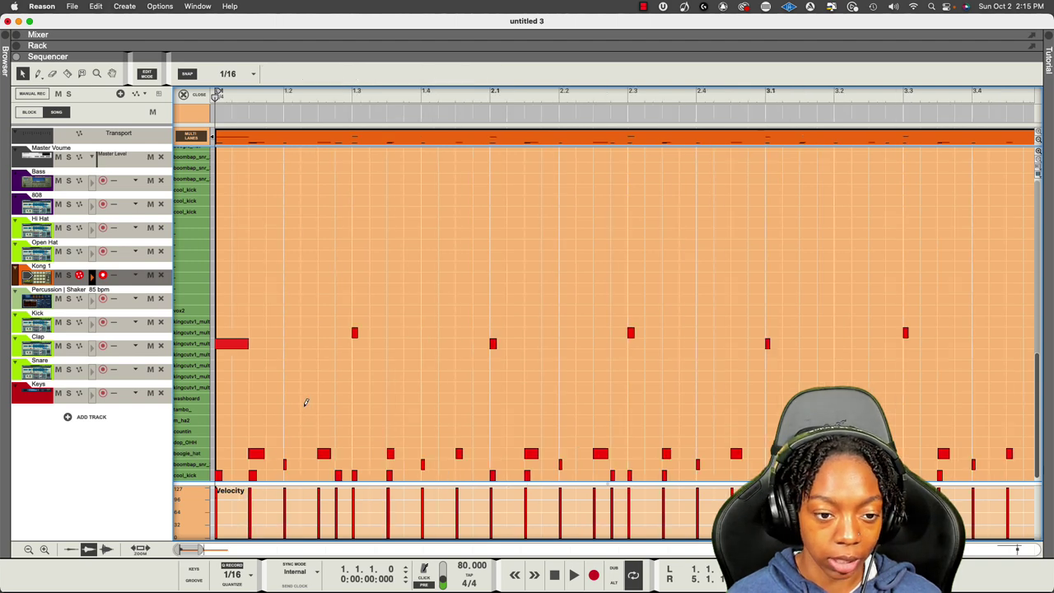
scroll(454, 463, down, 4)
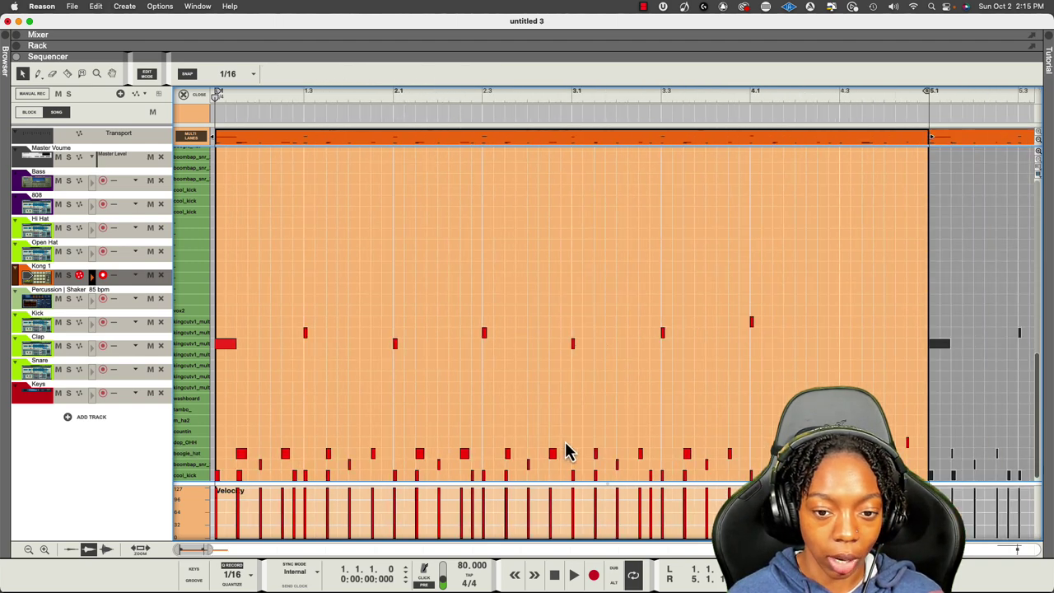
click(183, 453)
key(super+1)
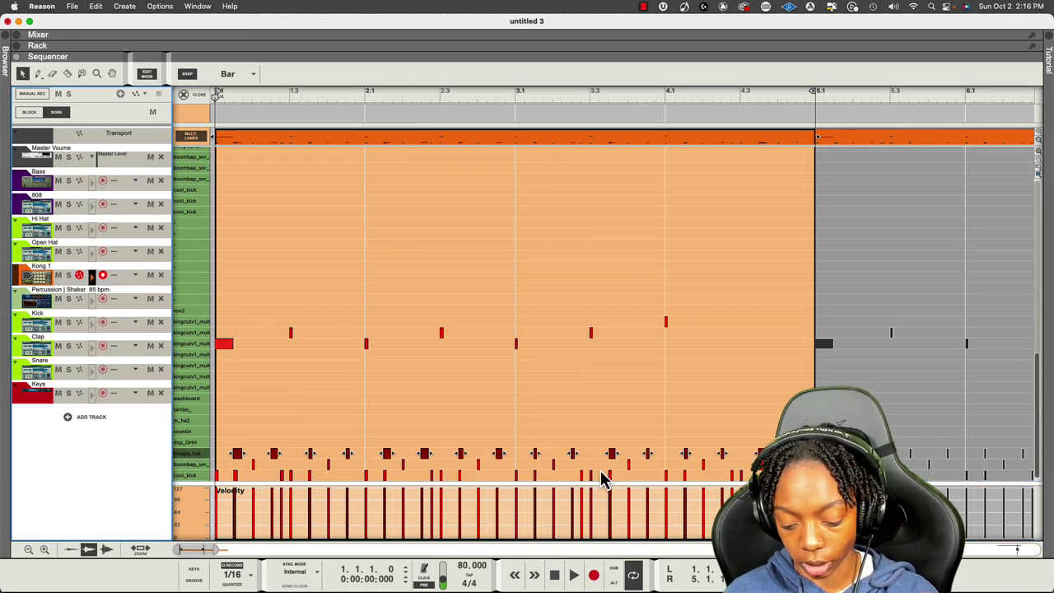
Delete the boogie_hat notes and uncheck 'Quantize notes during rec.' in the Tool Window
key(super+5)
key(Delete)
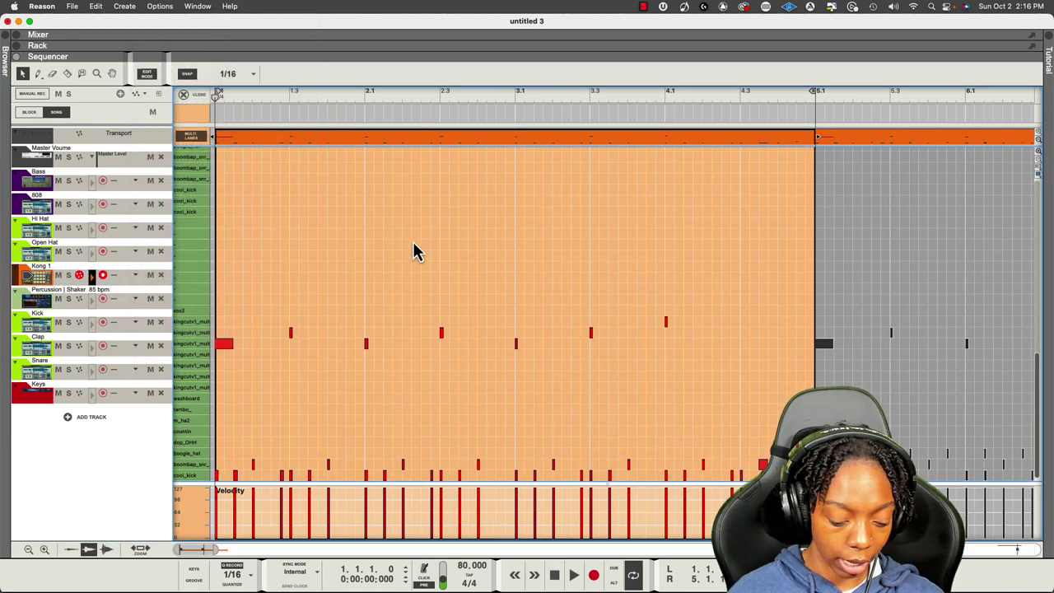
key(F8)
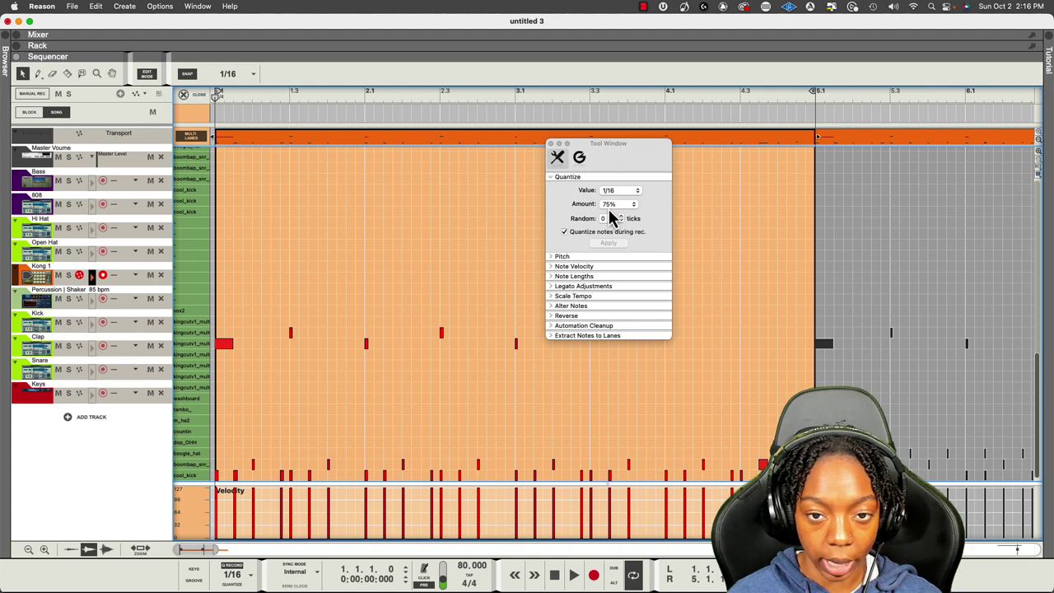
click(611, 209)
click(554, 212)
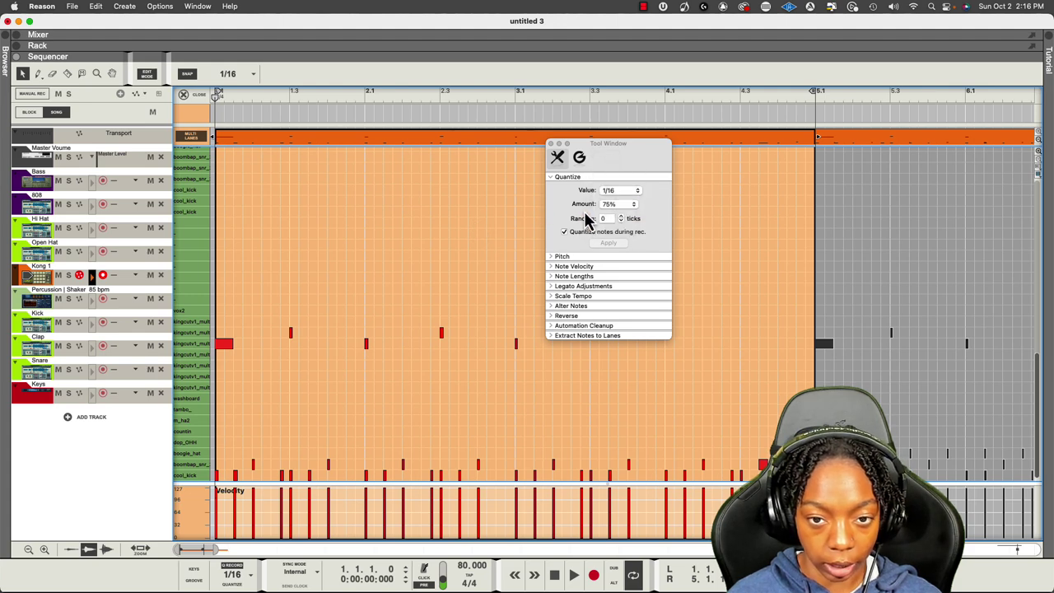
scroll(234, 575, right, 6)
click(234, 575)
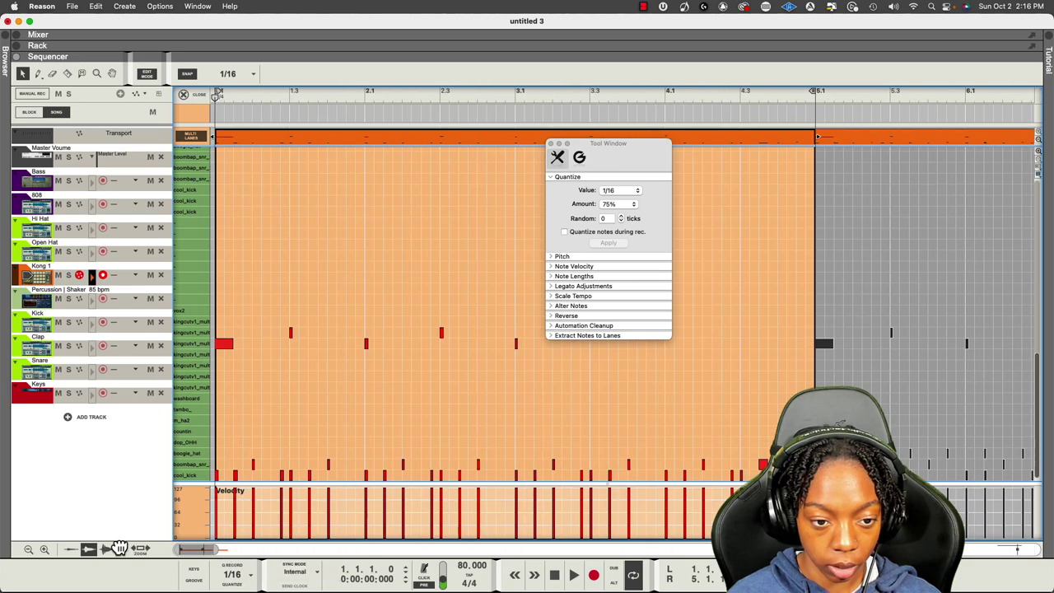
key(super+a)
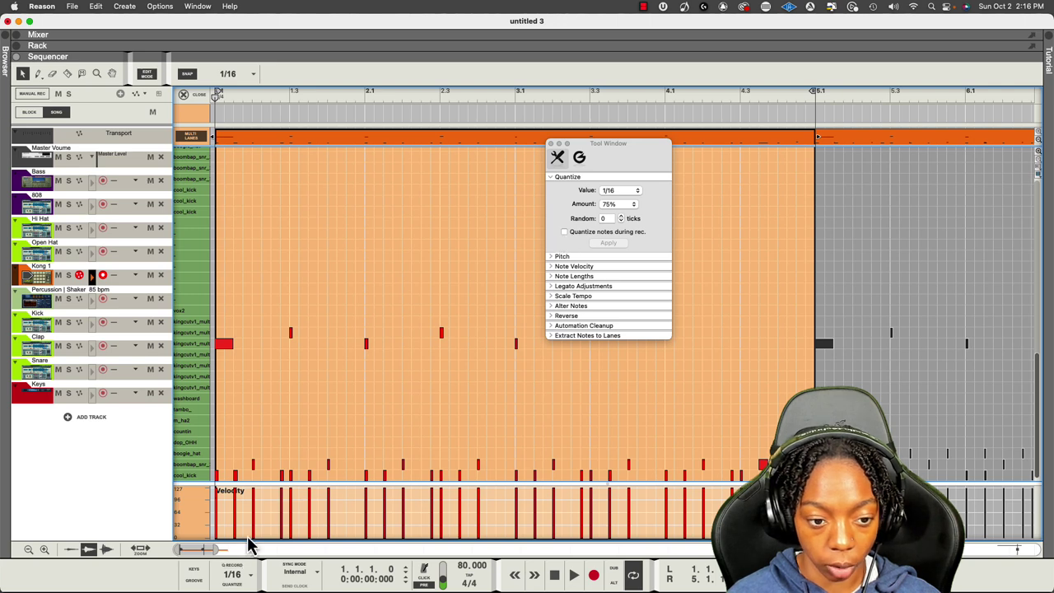
click(551, 144)
Record a new unquantized hi-hat take, stop, and reopen the Tool Window
key(super+Return)
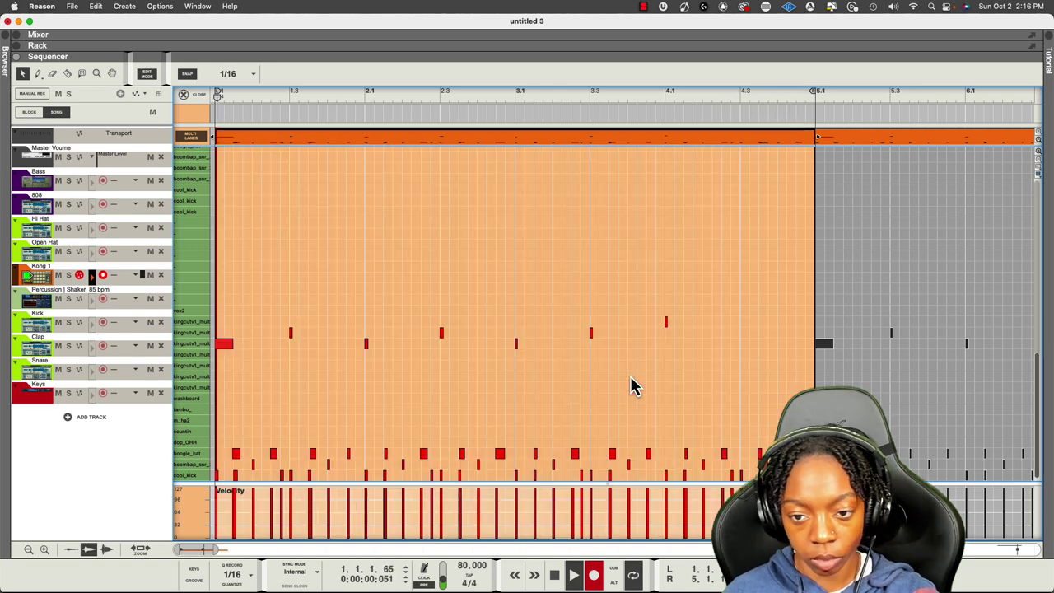
key(super+Return)
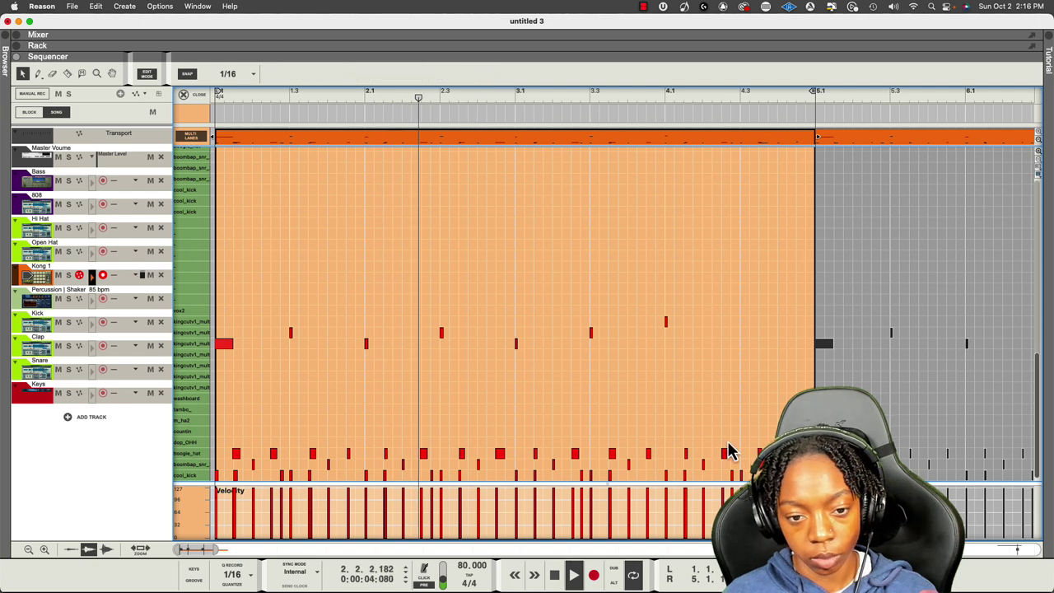
key(space)
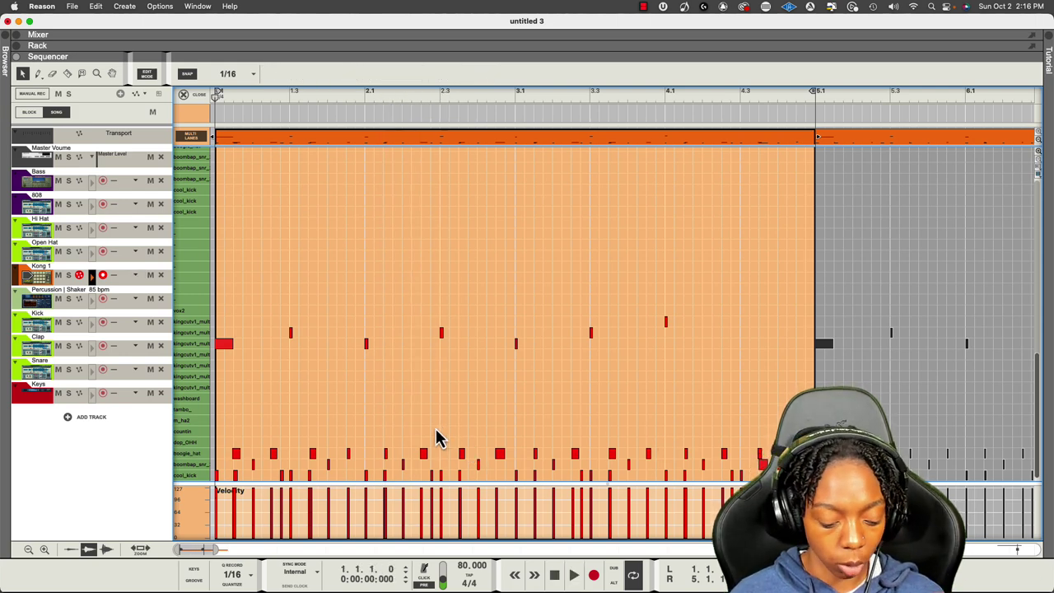
key(F8)
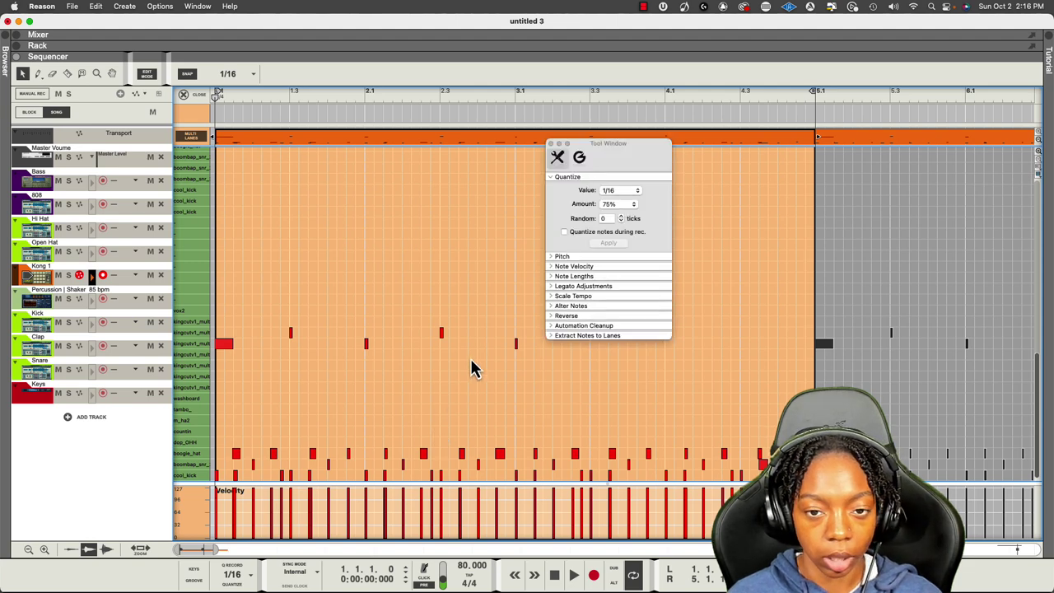
Keep the quantize amount at 75% and play back the recorded hi-hat pattern
drag(464, 427, 445, 459)
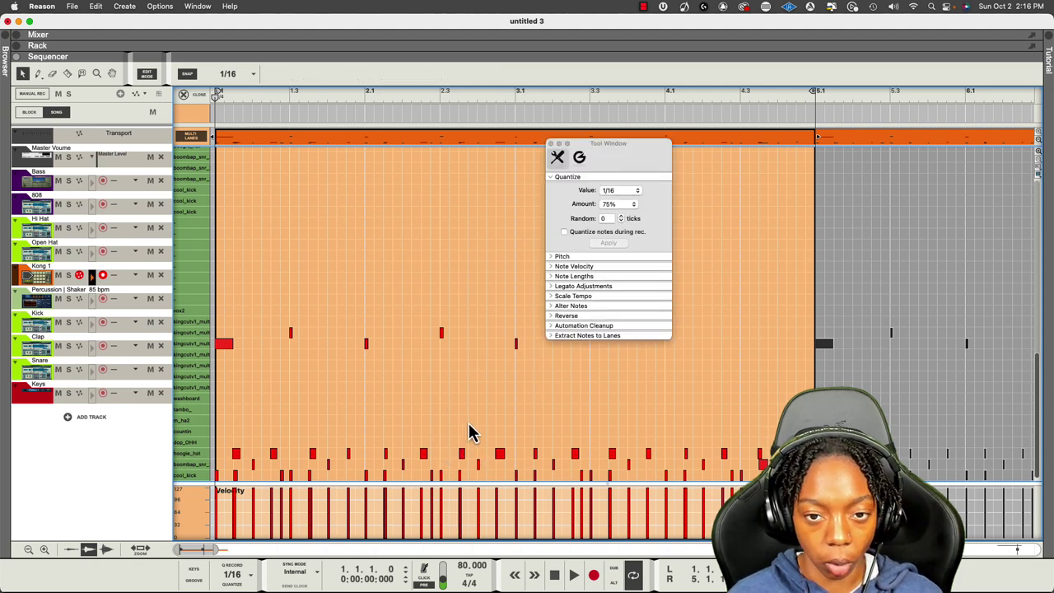
click(608, 205)
click(607, 216)
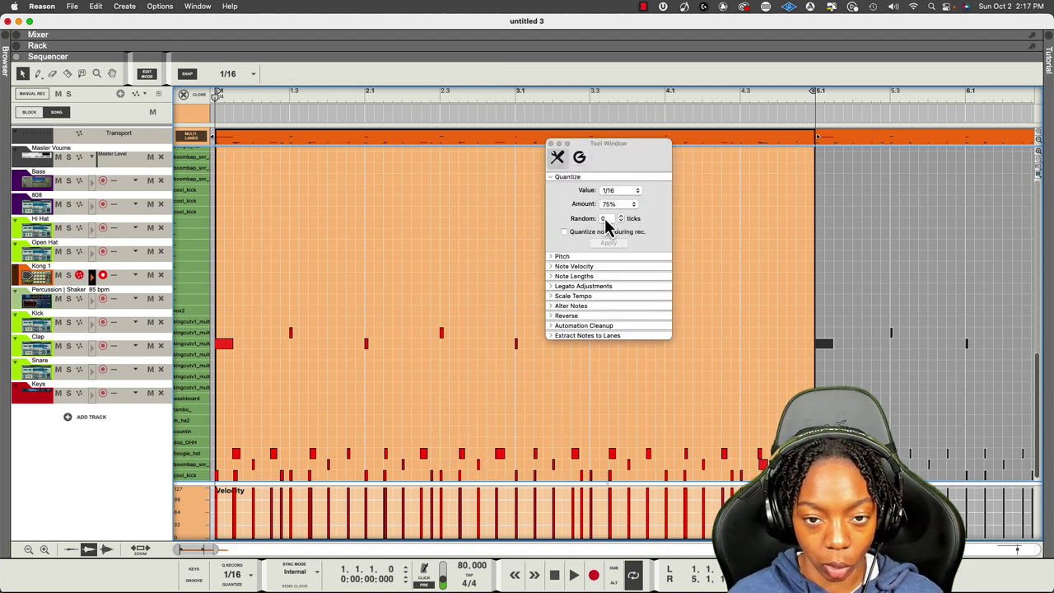
click(609, 205)
click(608, 205)
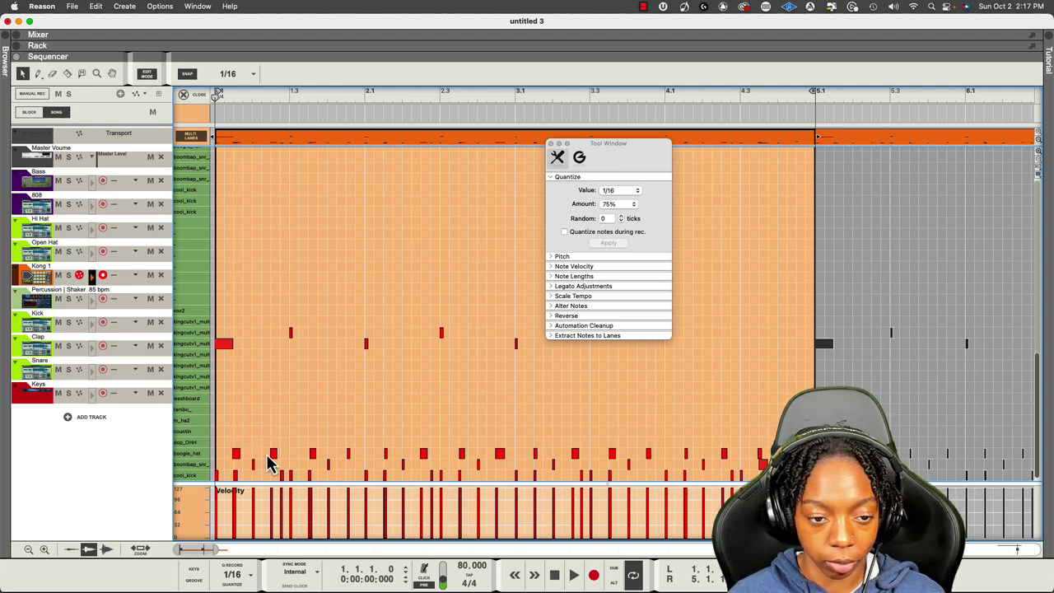
key(space)
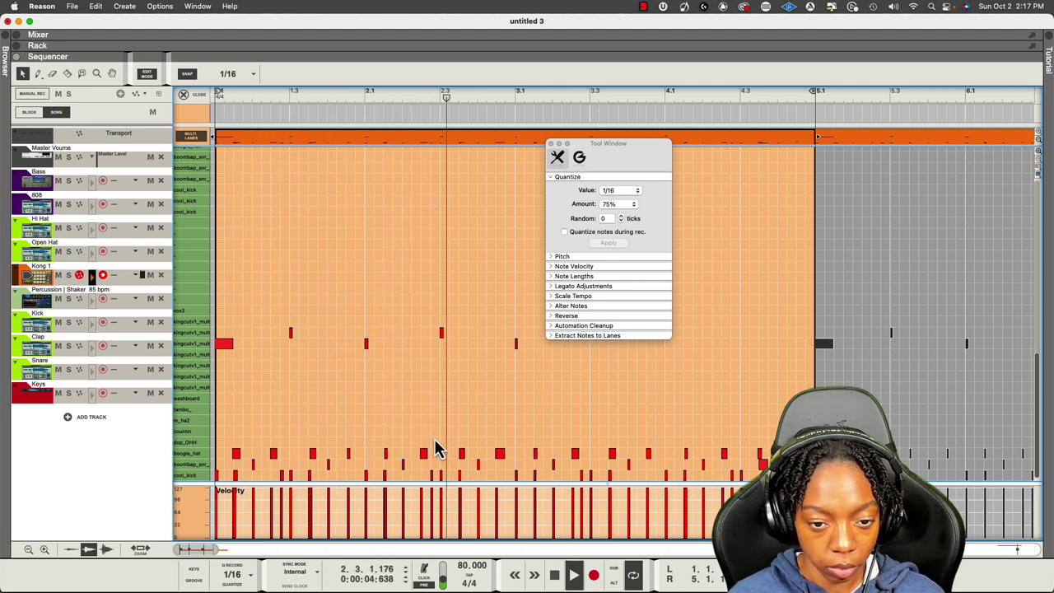
key(space)
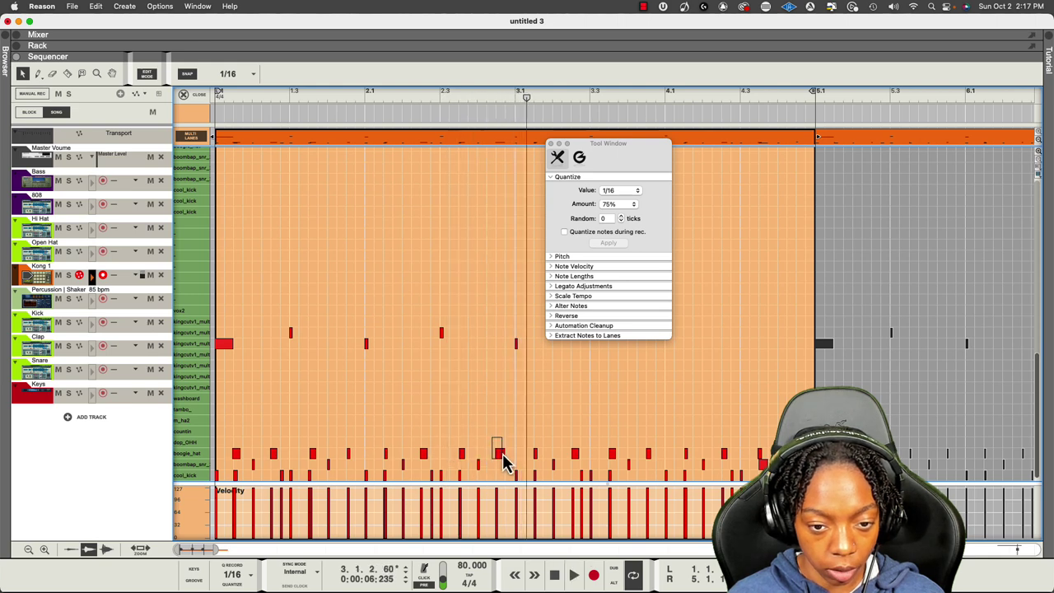
Nudge one bar-2 boogie_hat note from 2.4.2.223 to 2.4.2.236 and replay that bar
click(501, 454)
drag(501, 449, 502, 450)
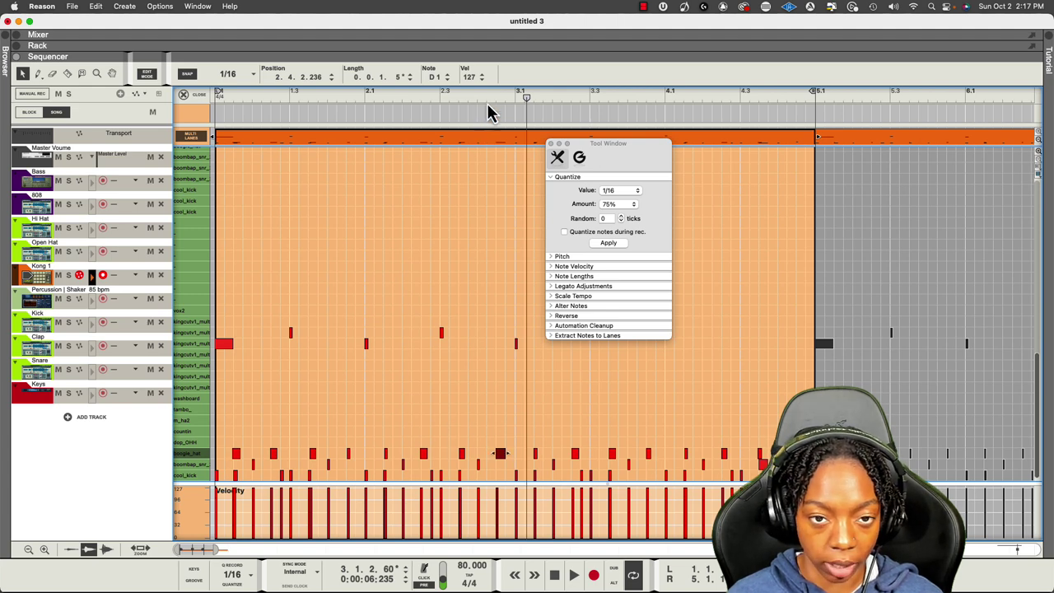
click(487, 107)
key(space)
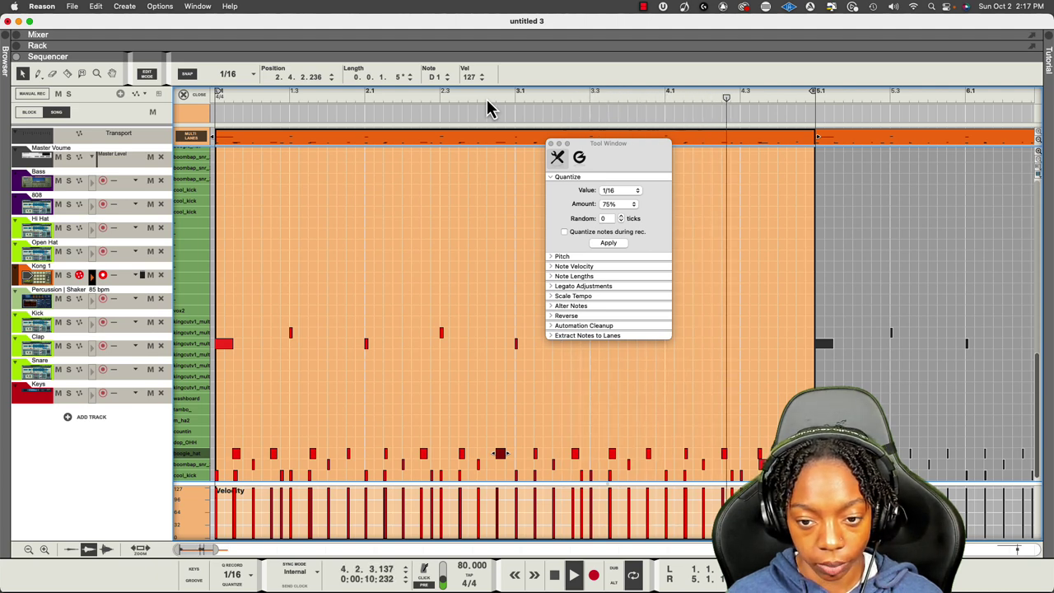
key(space)
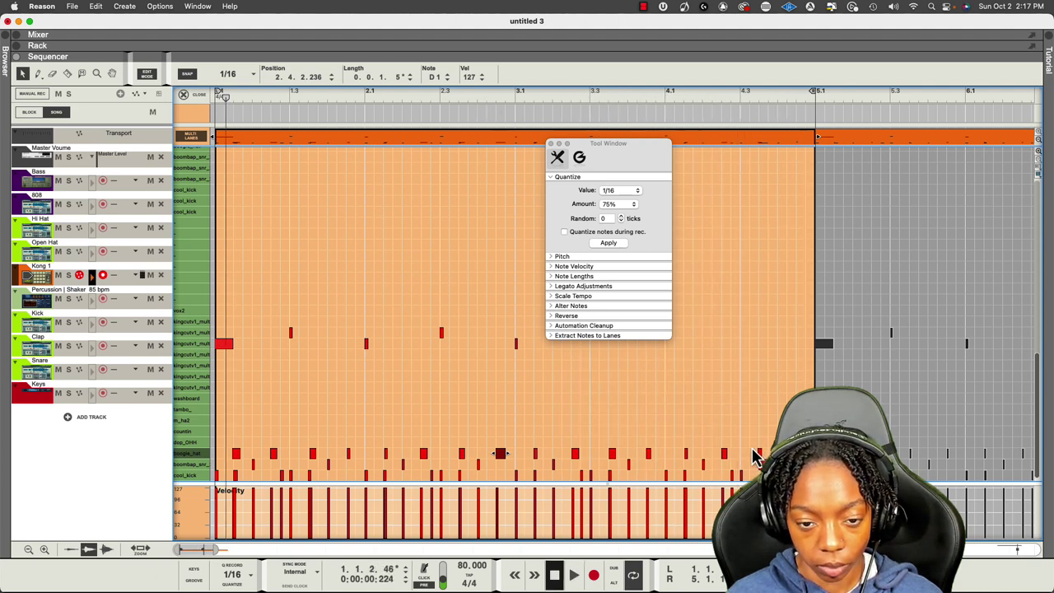
click(565, 416)
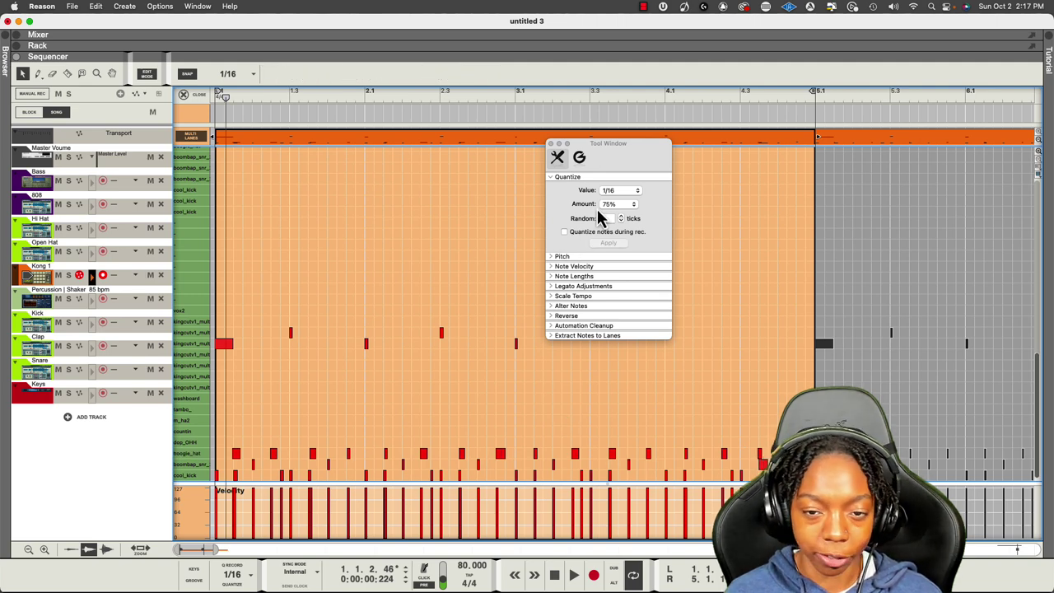
Select all boogie_hat notes and quantize them at a 25% amount
click(613, 206)
click(613, 213)
click(614, 204)
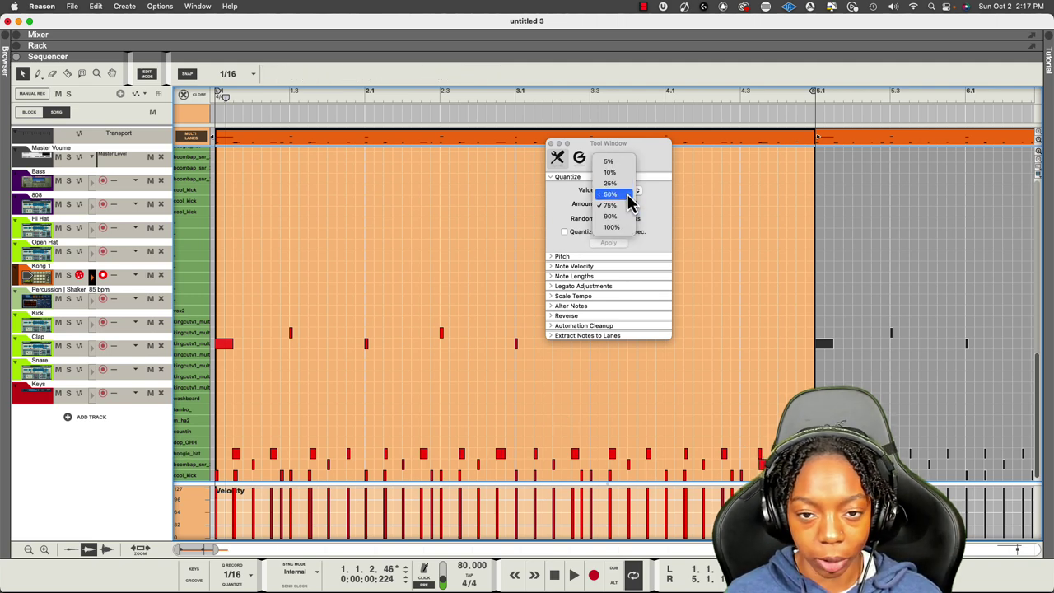
click(624, 195)
drag(702, 463, 186, 460)
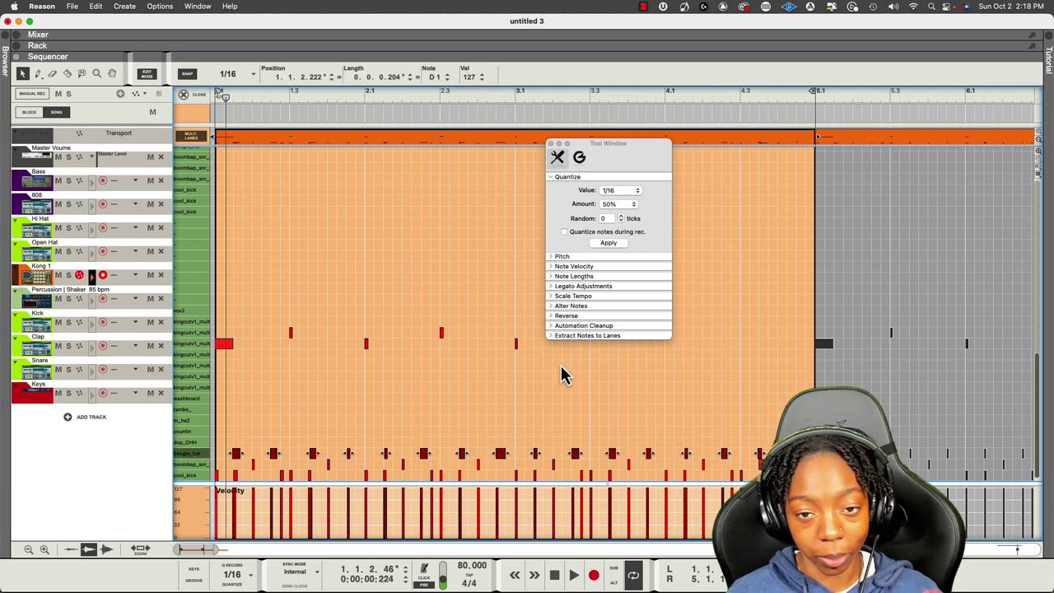
click(631, 210)
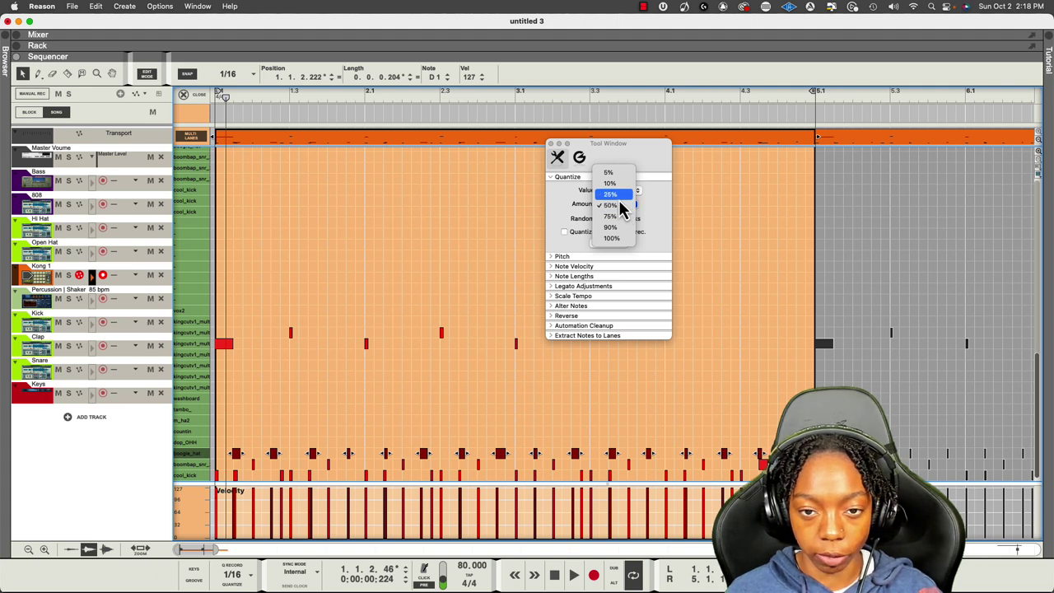
click(620, 197)
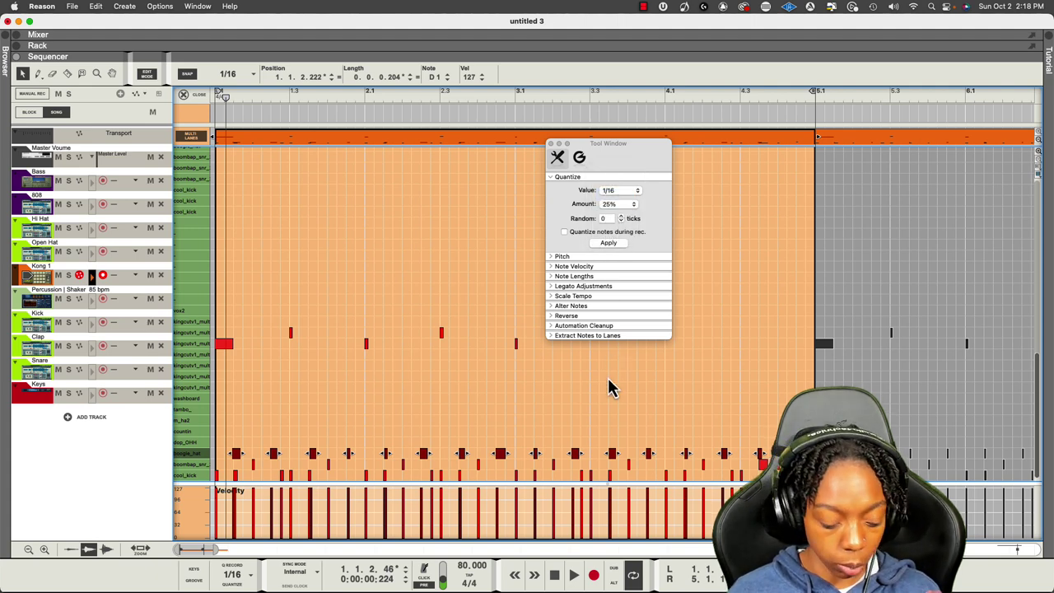
key(super+k)
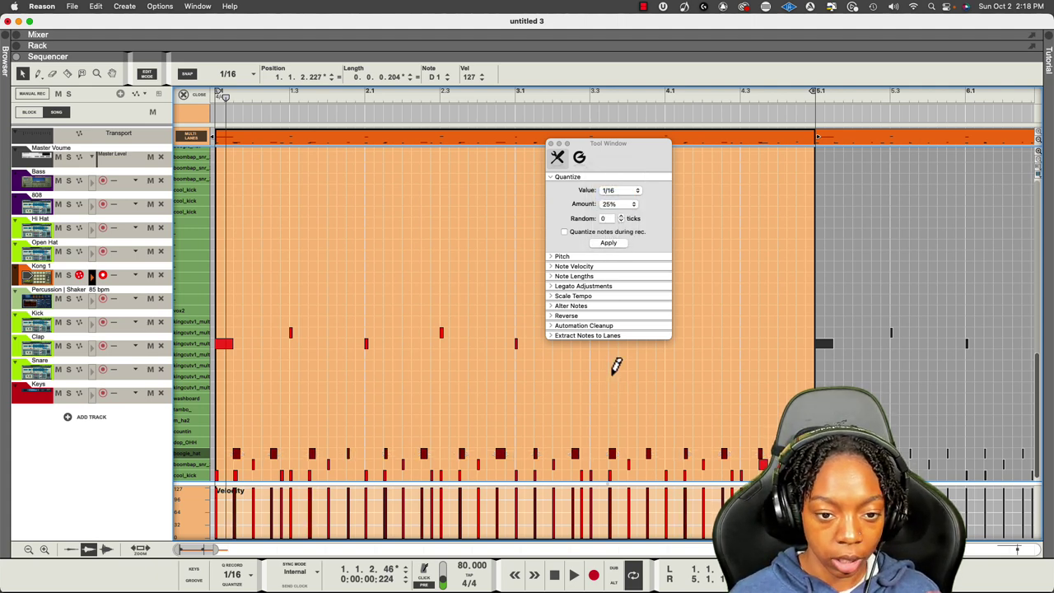
Play back the quantized hi-hats and close the Tool Window
key(space)
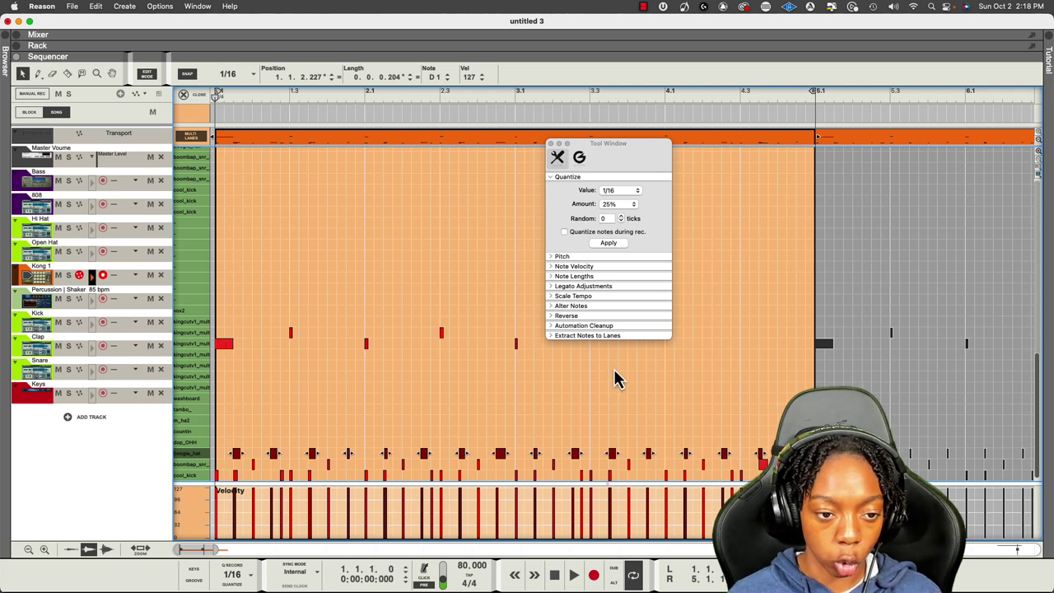
right_click(240, 468)
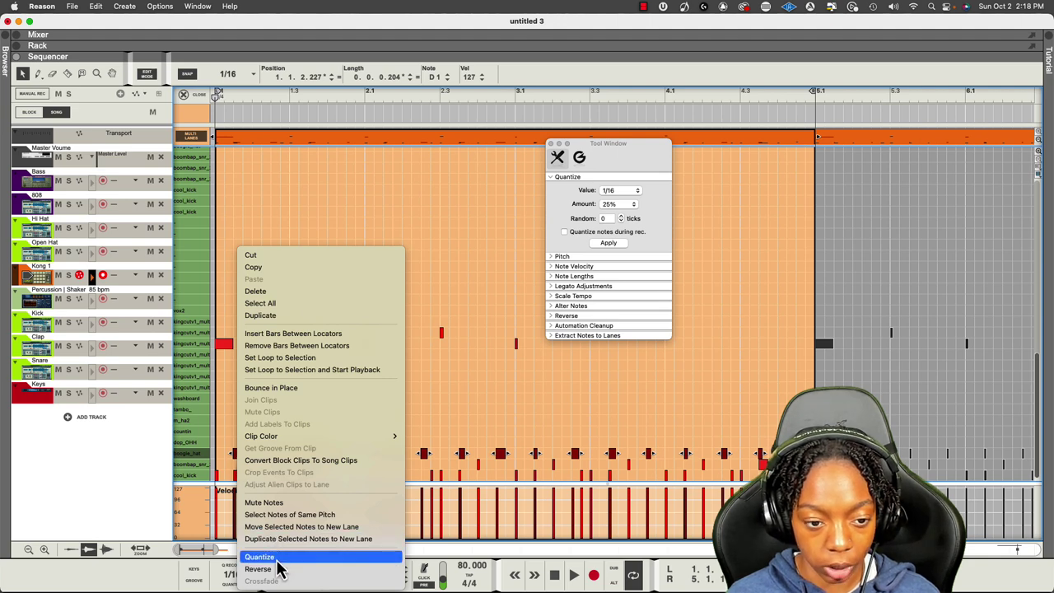
click(513, 427)
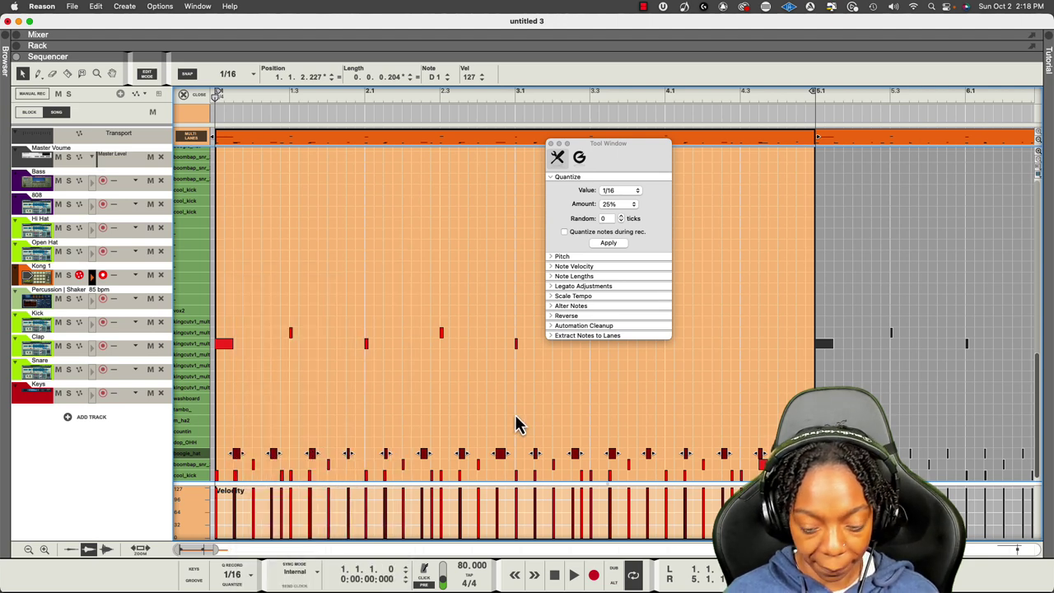
key(space)
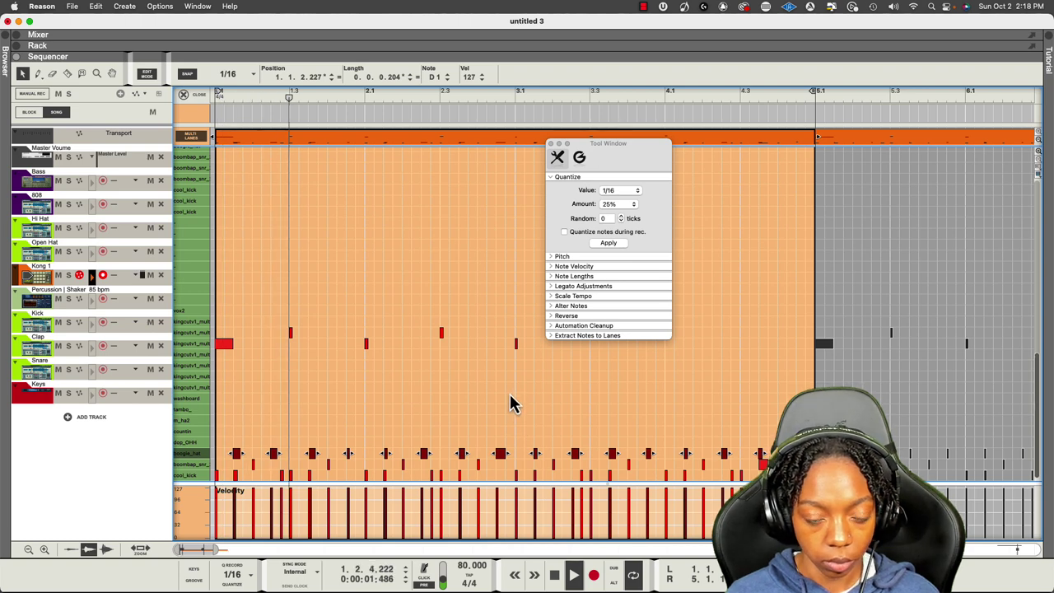
click(552, 144)
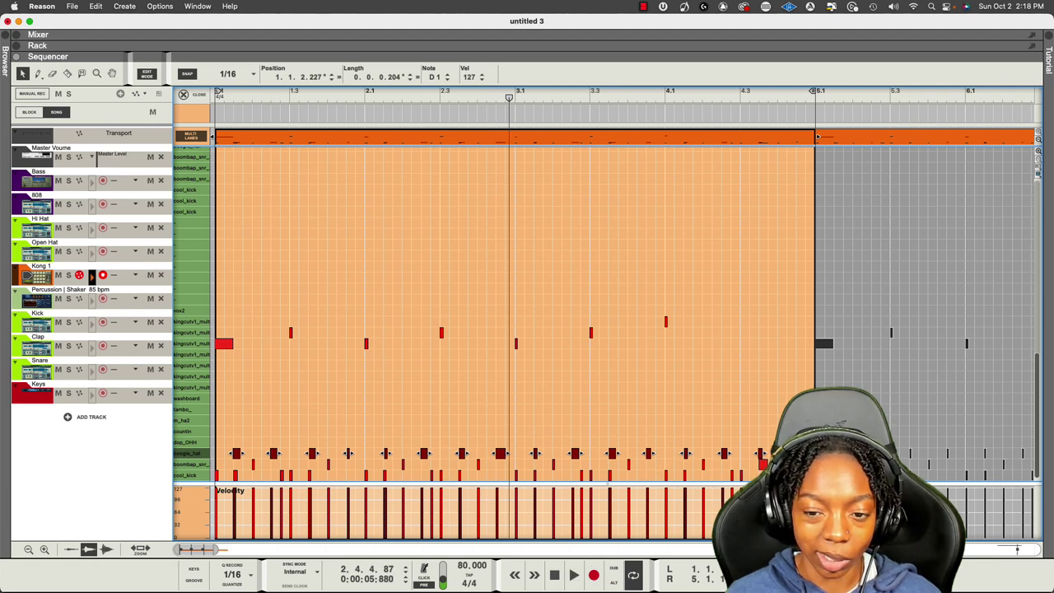
Select the snare notes, shift them slightly later, and audition the loop
drag(766, 460, 587, 474)
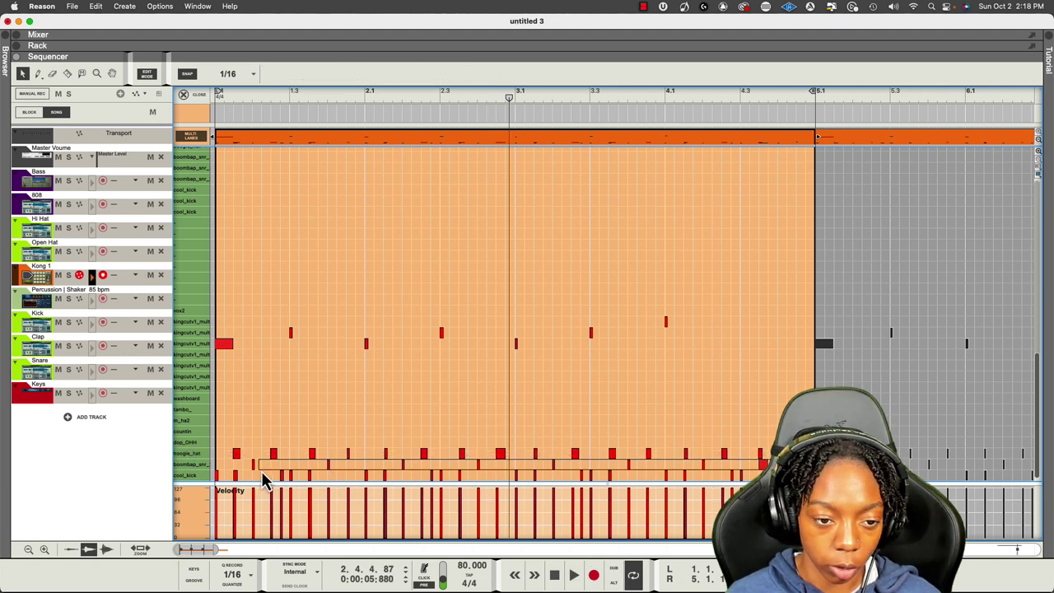
drag(262, 482, 249, 478)
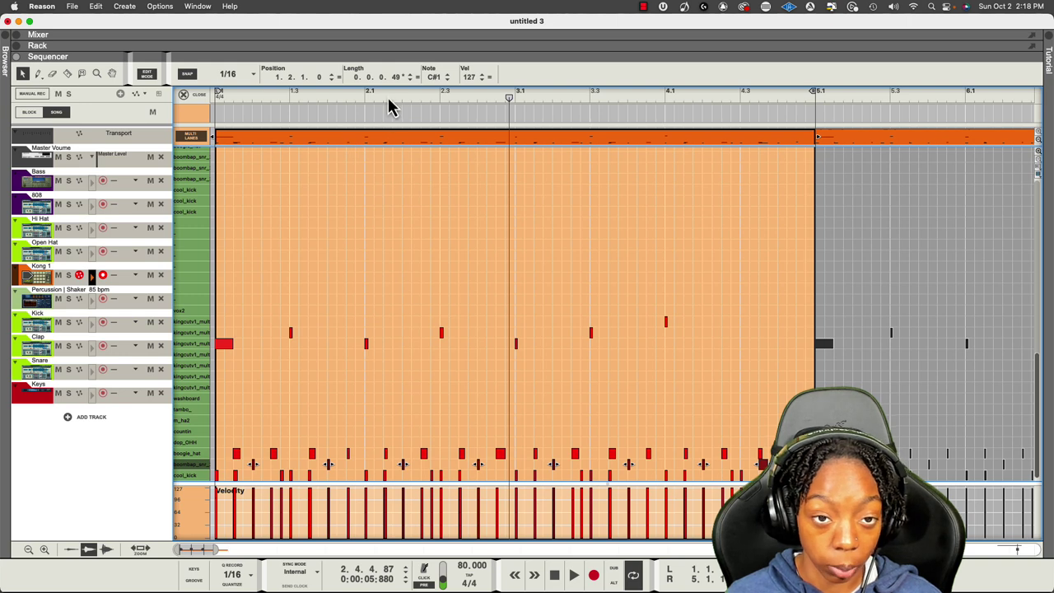
drag(319, 88, 326, 69)
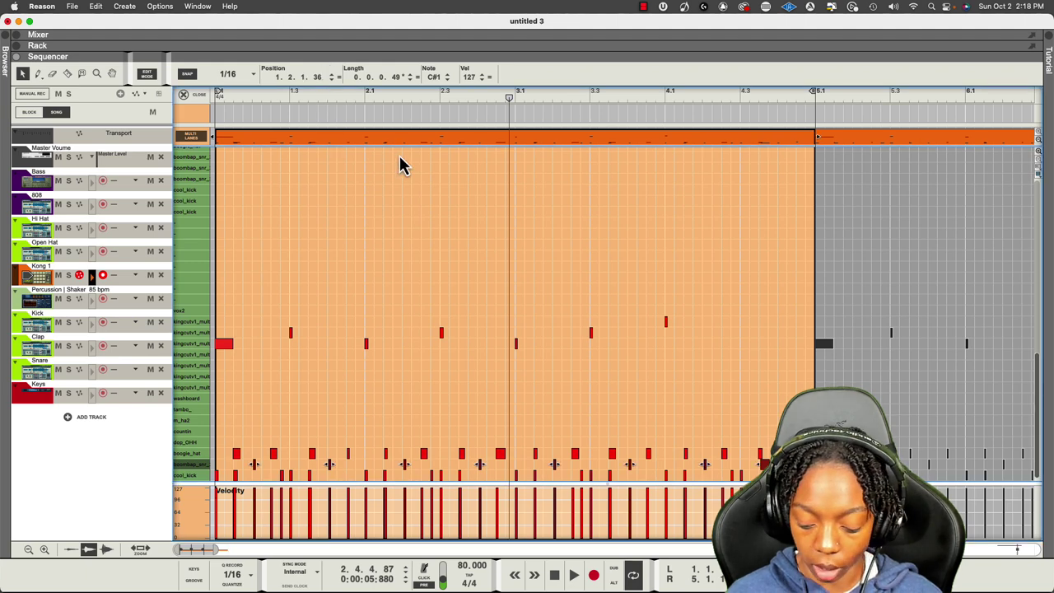
key(Return)
key(space)
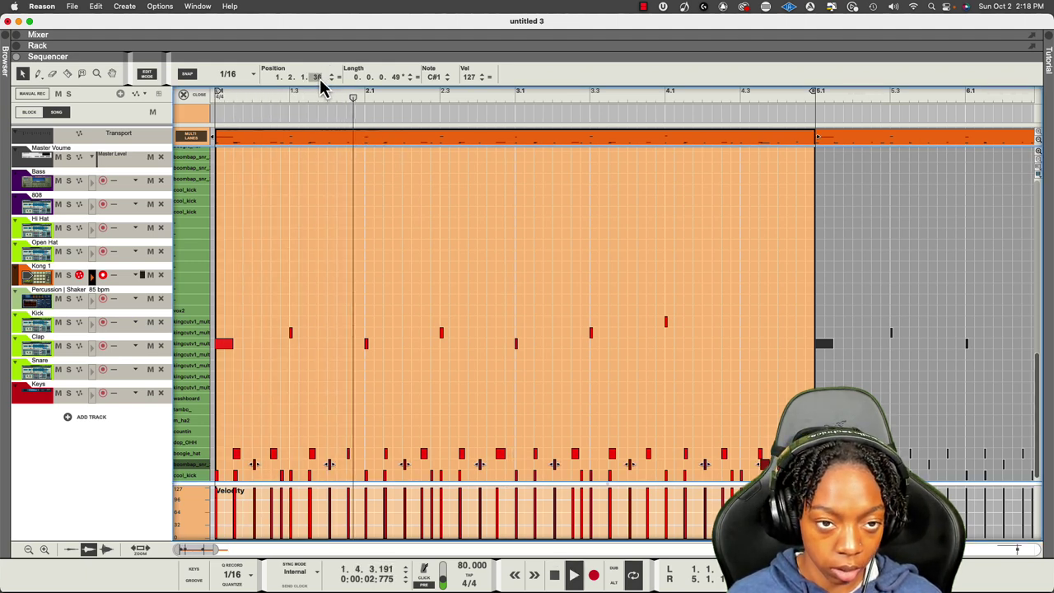
key(space)
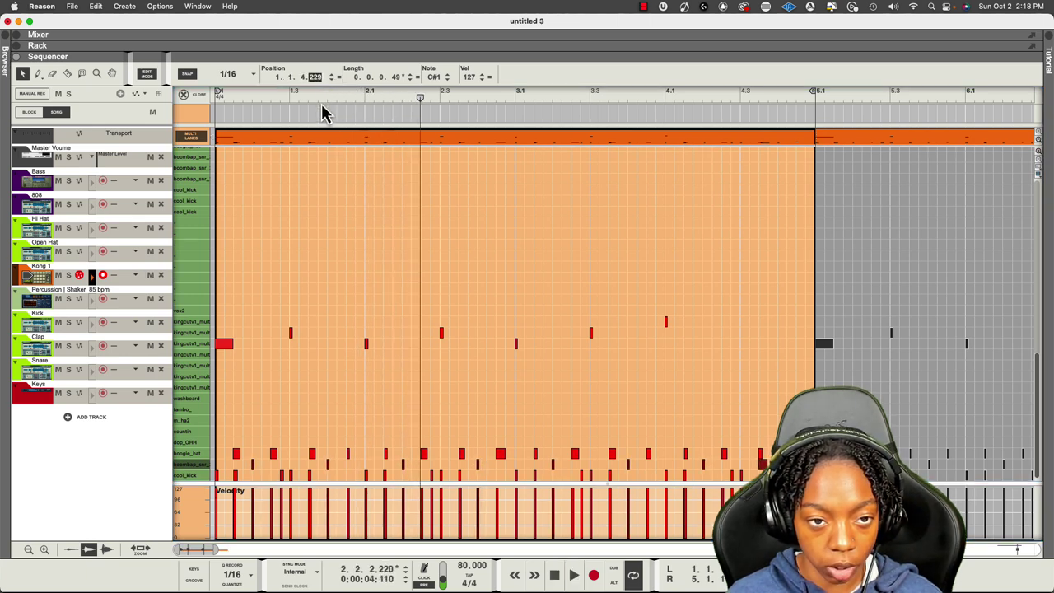
Drag the Position ticks so the snare notes start at 1.2.1.14, then deselect
key(Escape)
key(space)
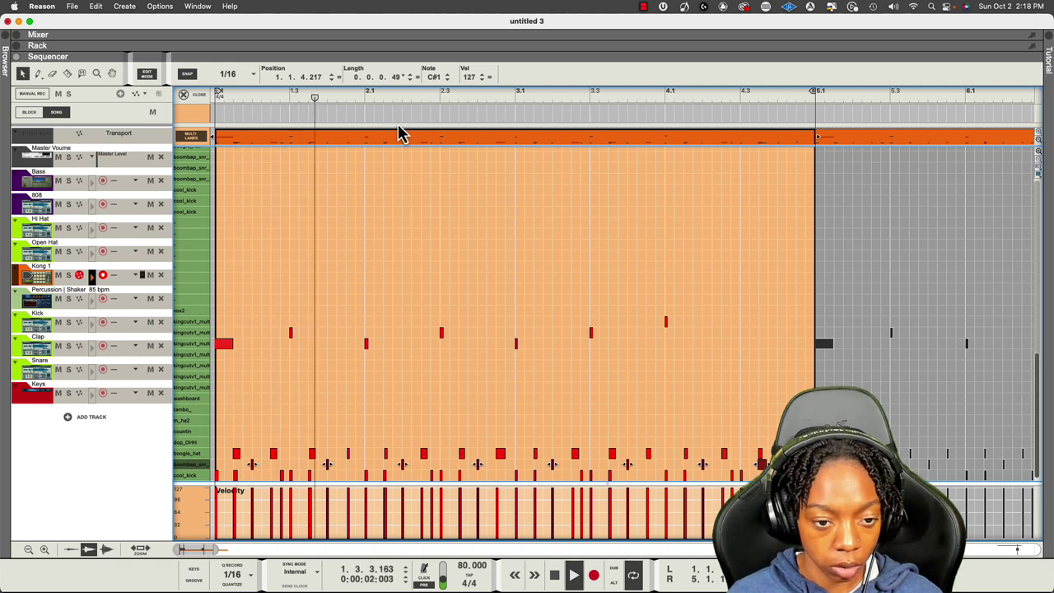
click(317, 76)
drag(321, 78, 321, 56)
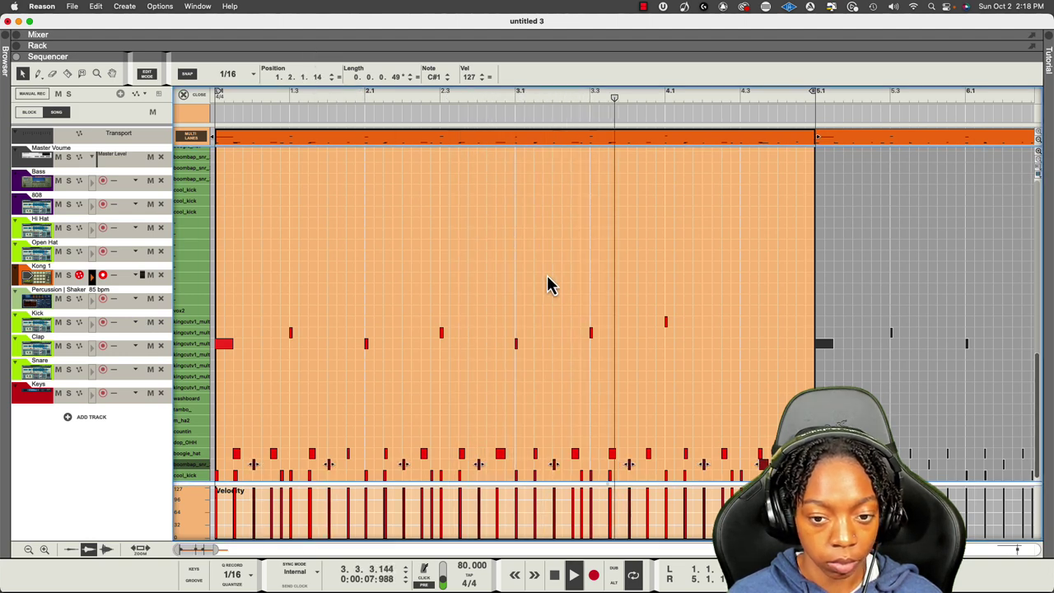
click(533, 427)
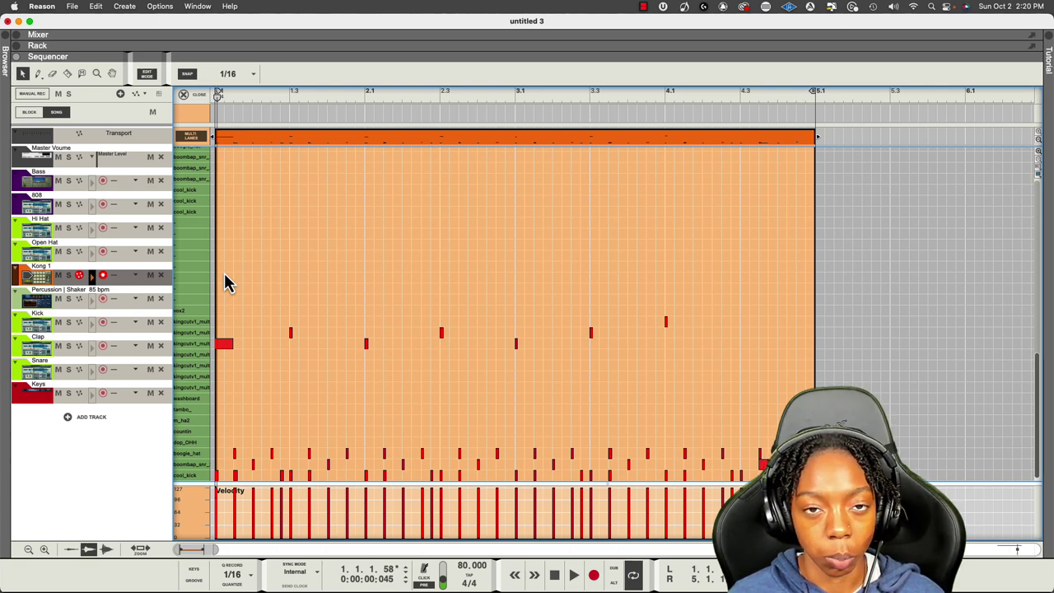
Show the ReGroove Mixer with the Groove button and set Kong 1's groove slot to A1
click(195, 582)
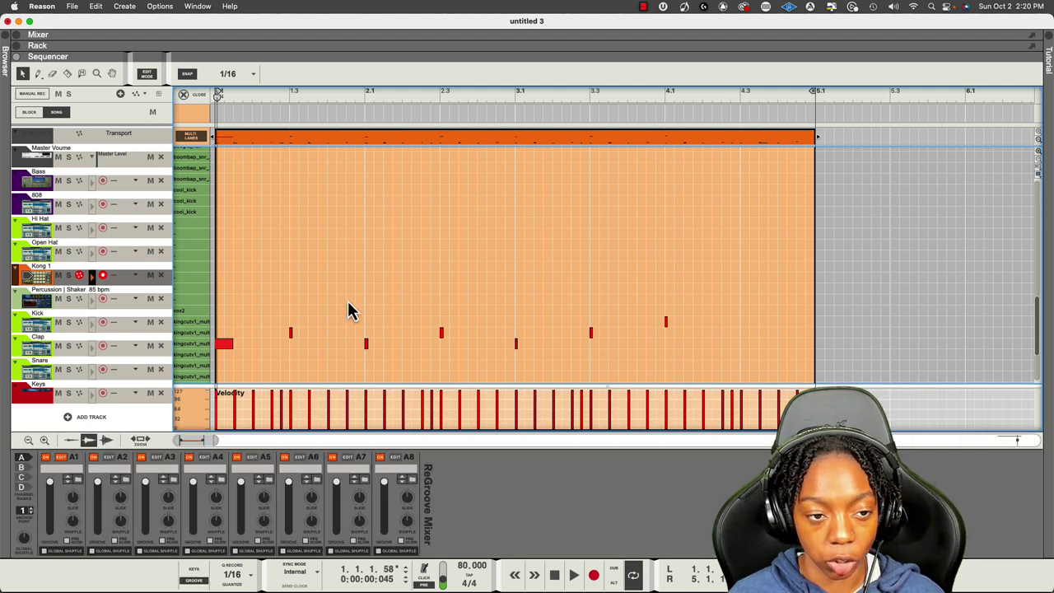
scroll(349, 310, down, 5)
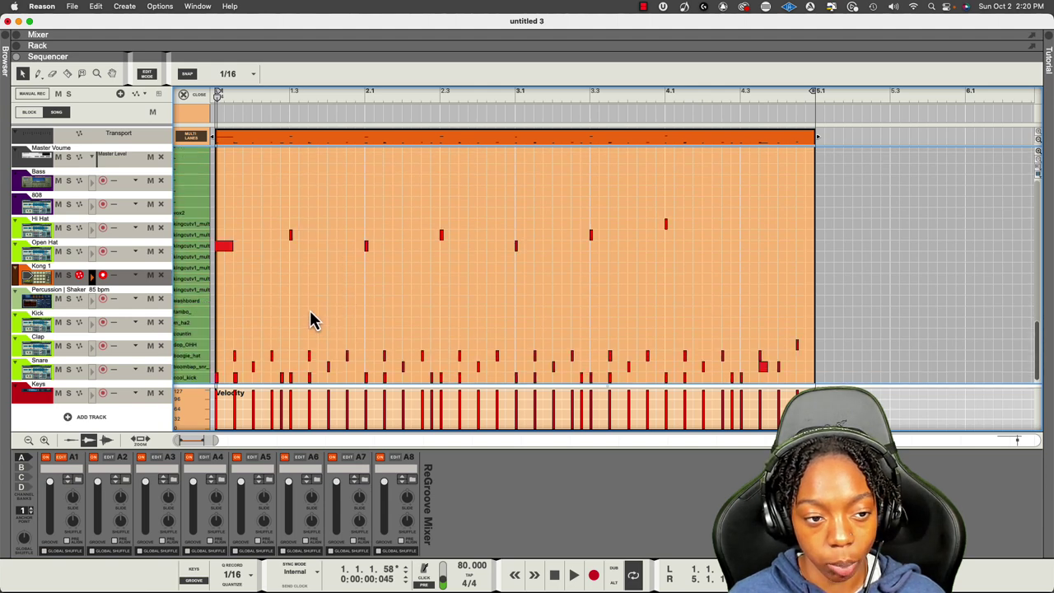
click(120, 279)
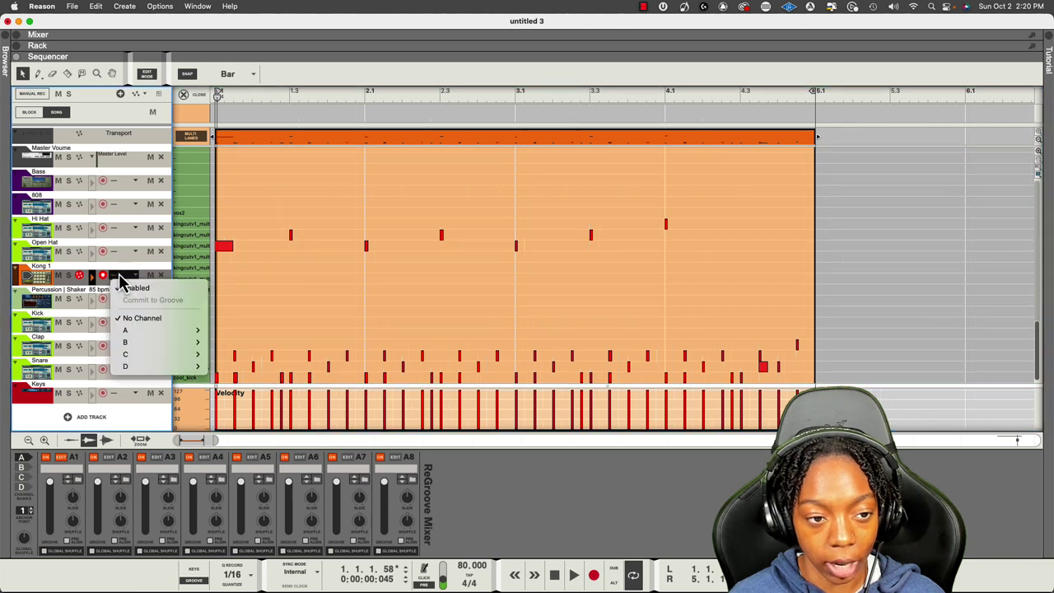
mouse_move(158, 330)
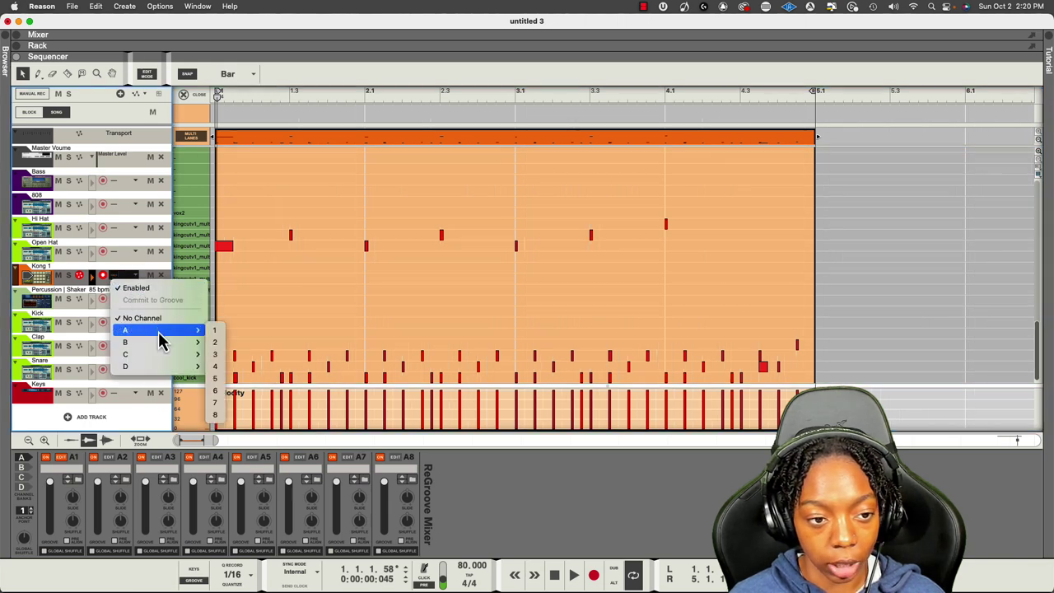
click(212, 330)
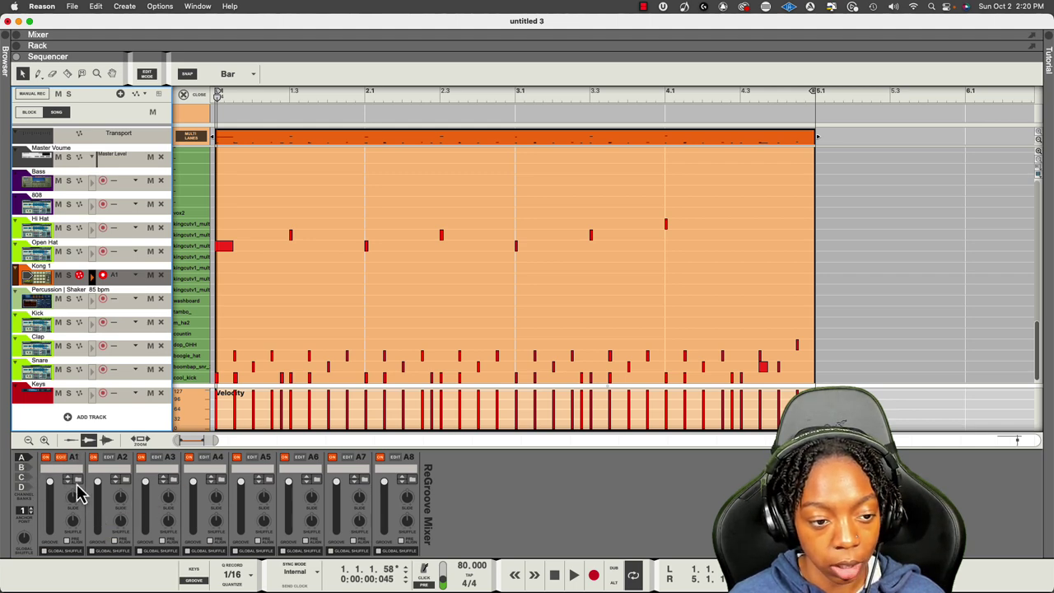
Load the MPC-60 '66% Shuffle' groove into channel A1, then close the browser
click(79, 482)
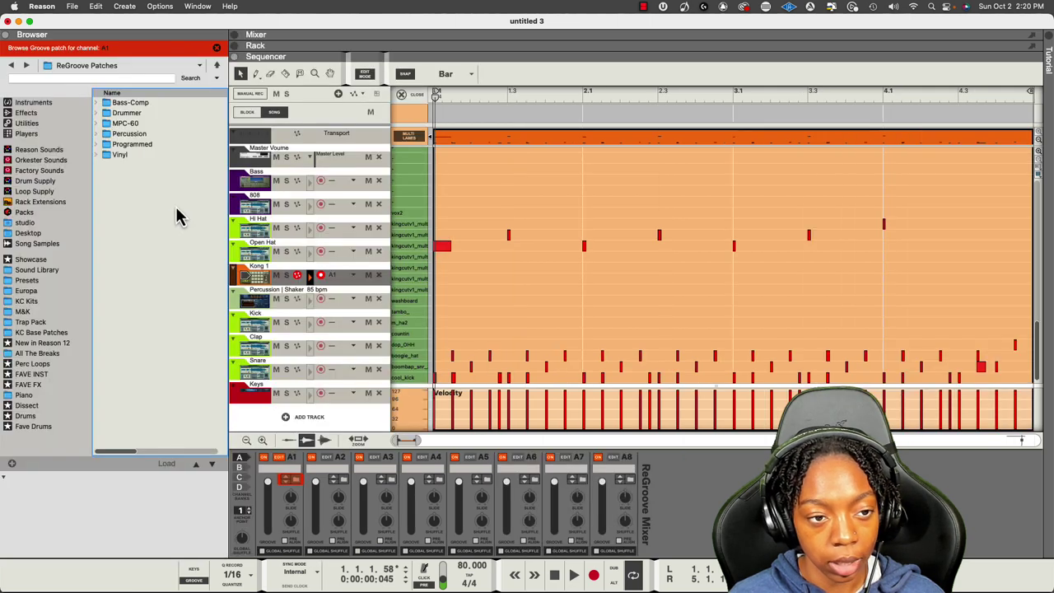
click(142, 114)
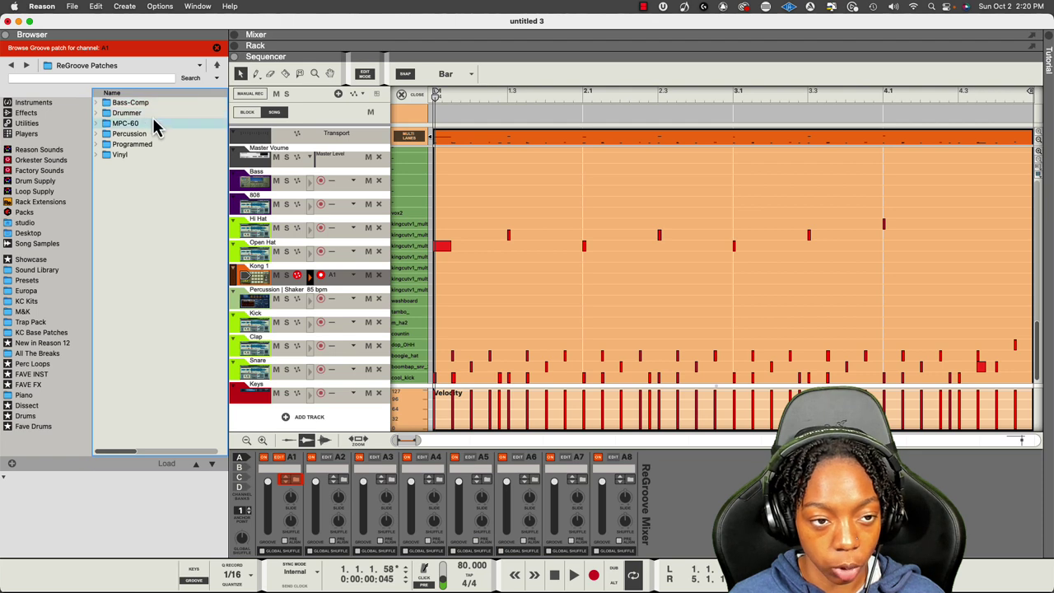
click(153, 134)
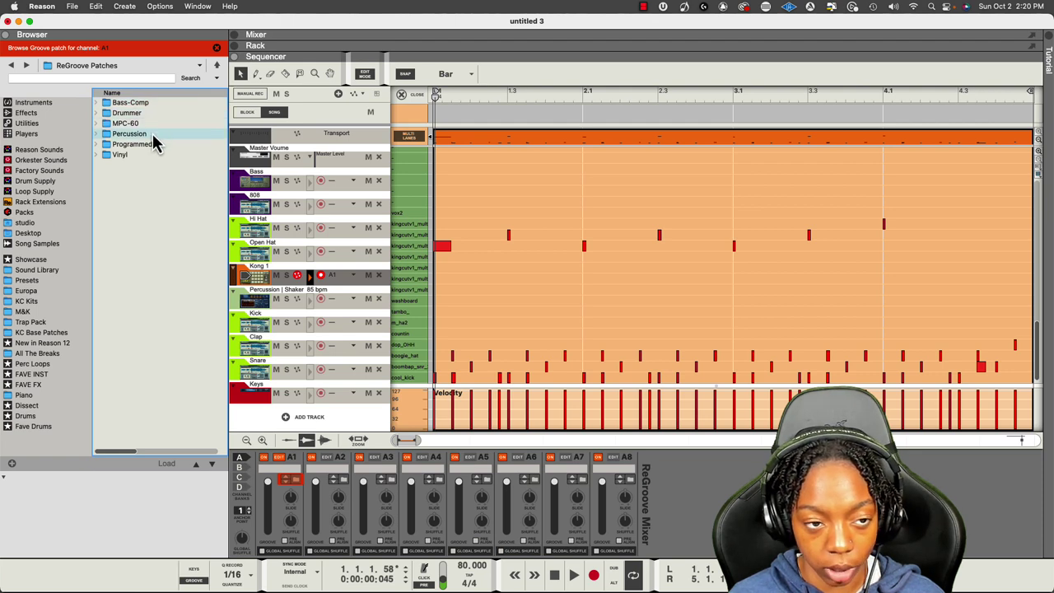
click(154, 145)
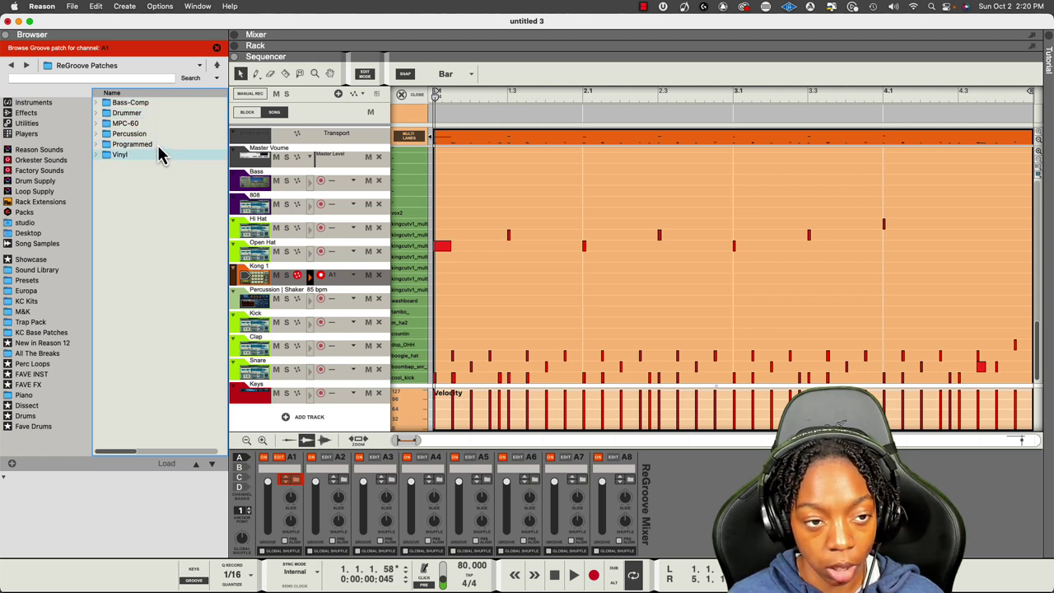
click(108, 125)
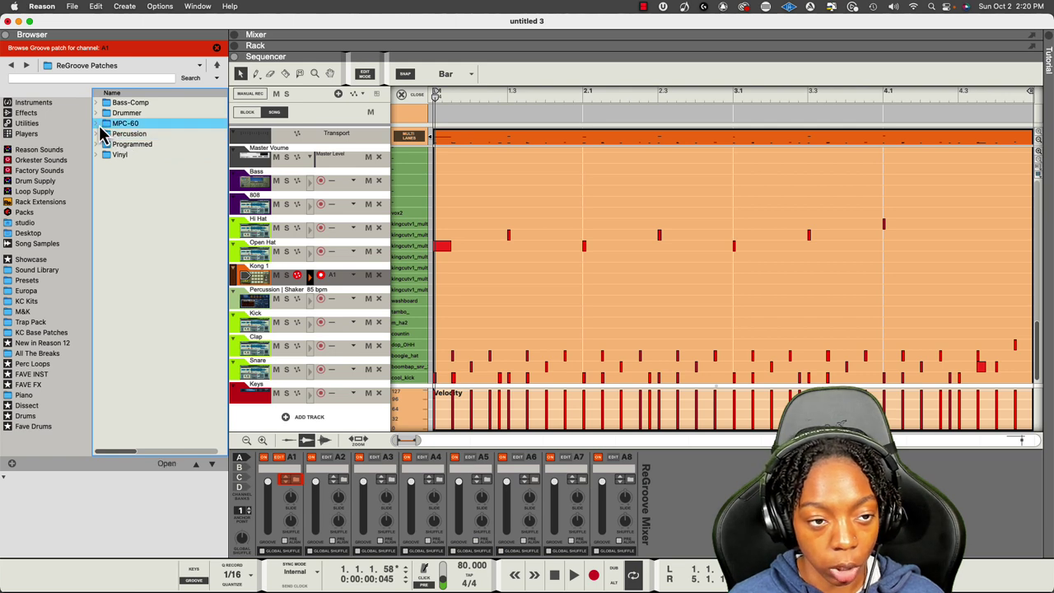
click(99, 125)
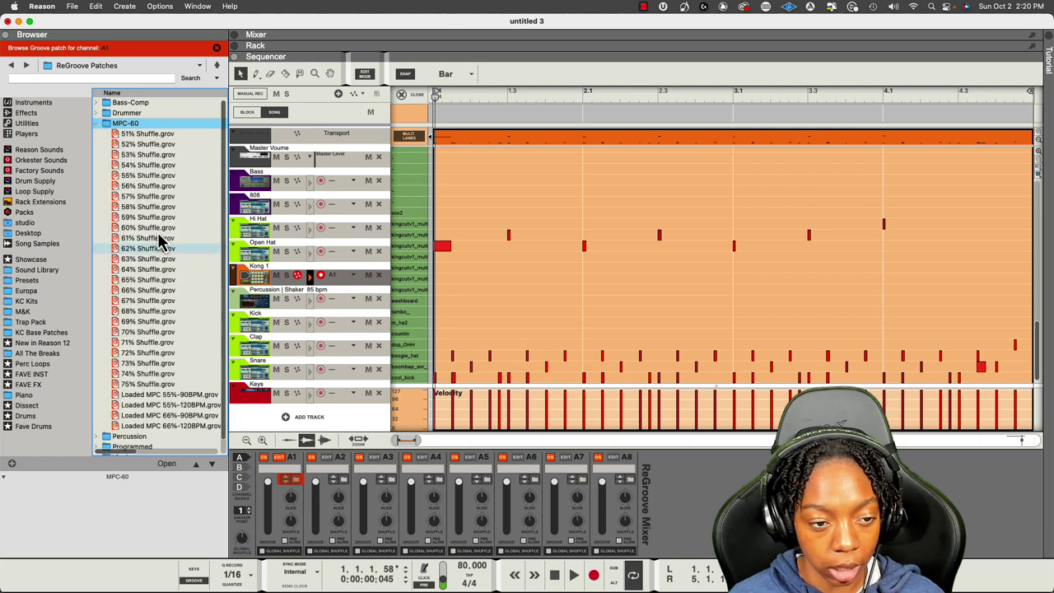
click(144, 292)
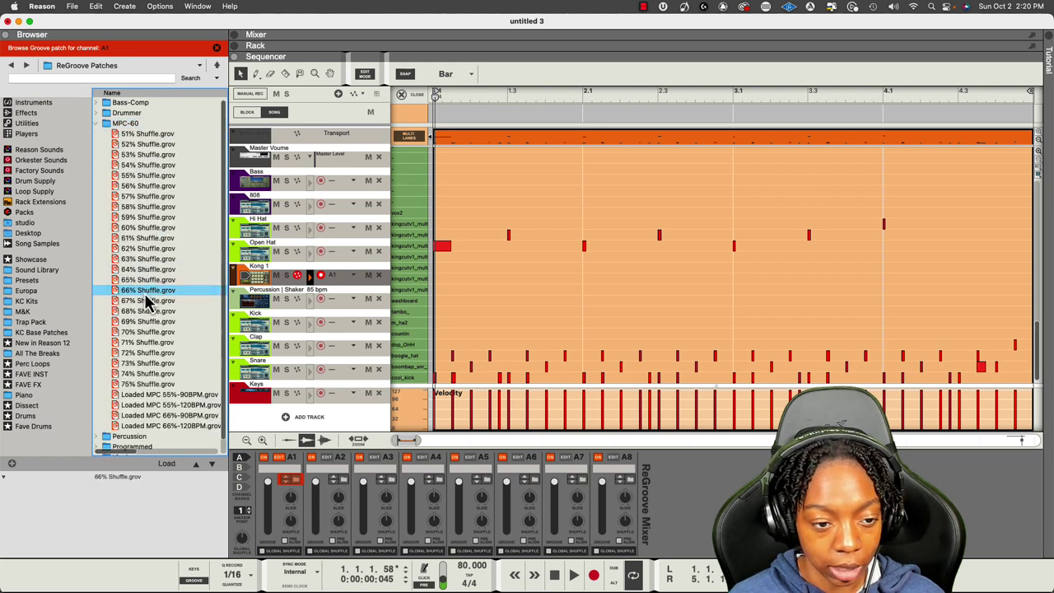
click(167, 465)
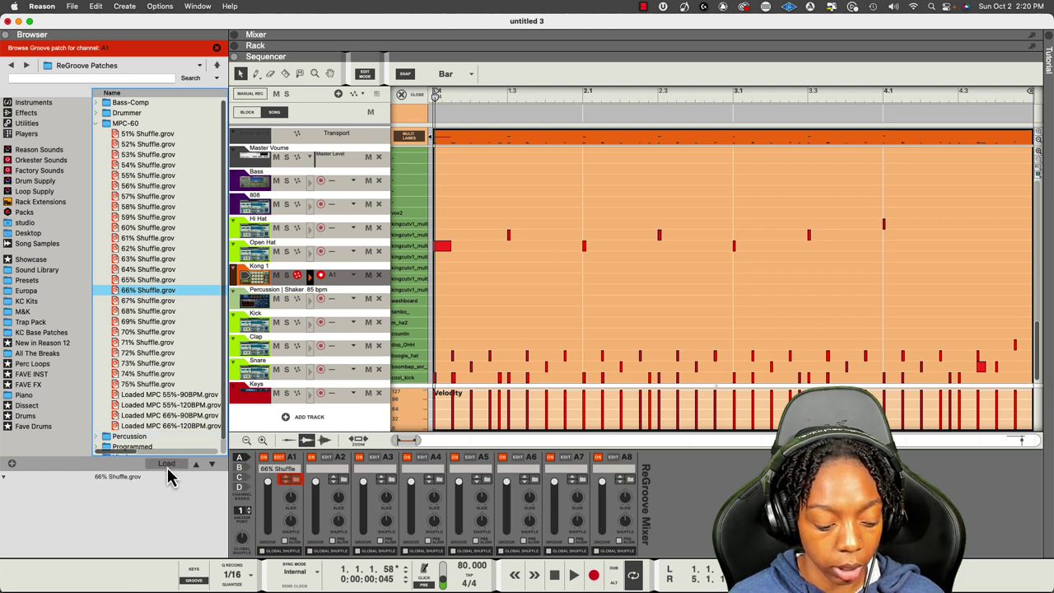
click(10, 37)
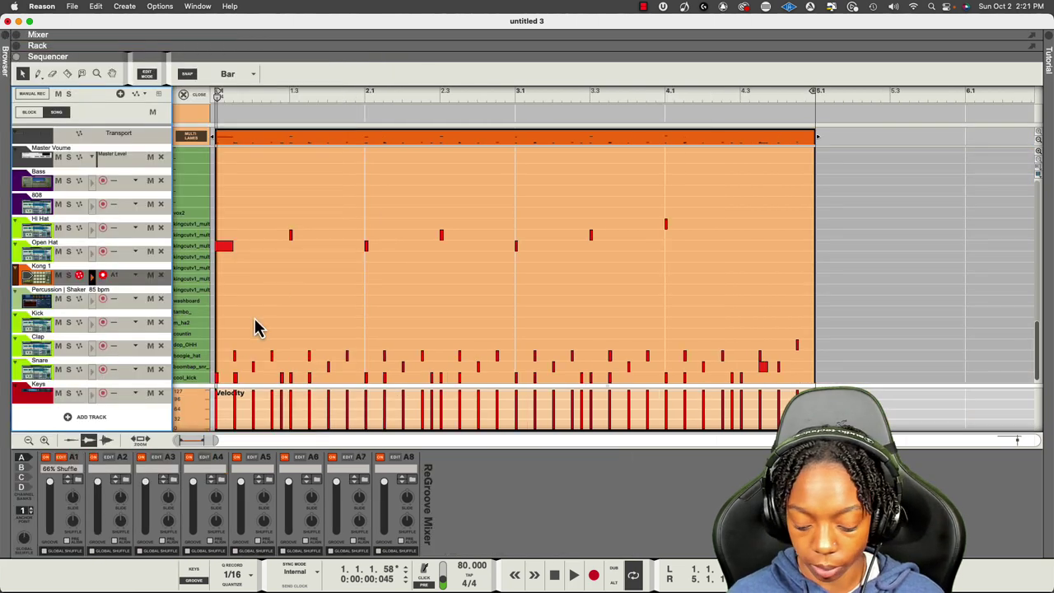
key(space)
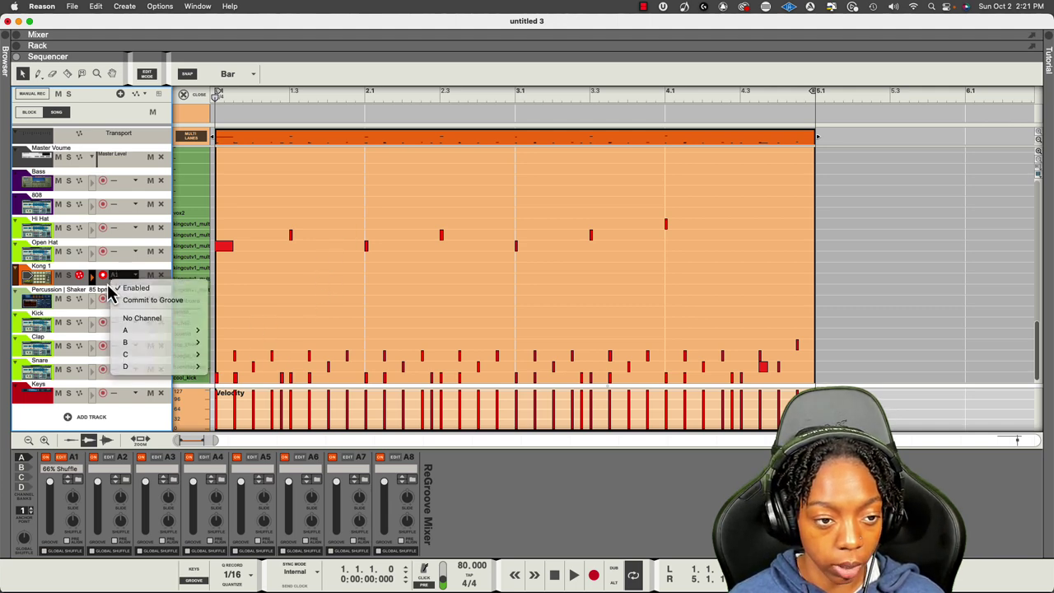
click(115, 283)
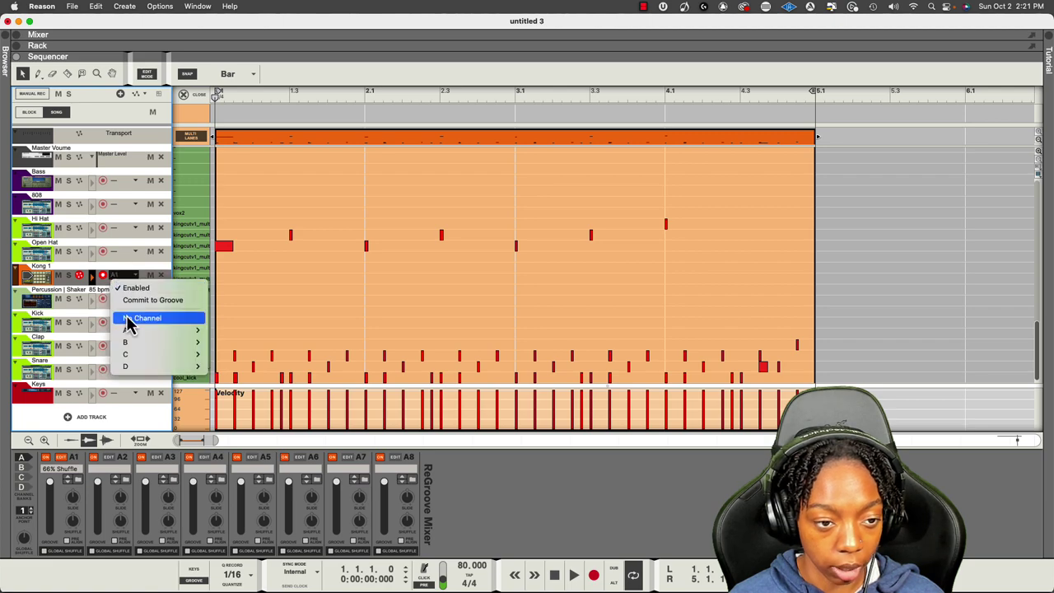
click(129, 320)
key(space)
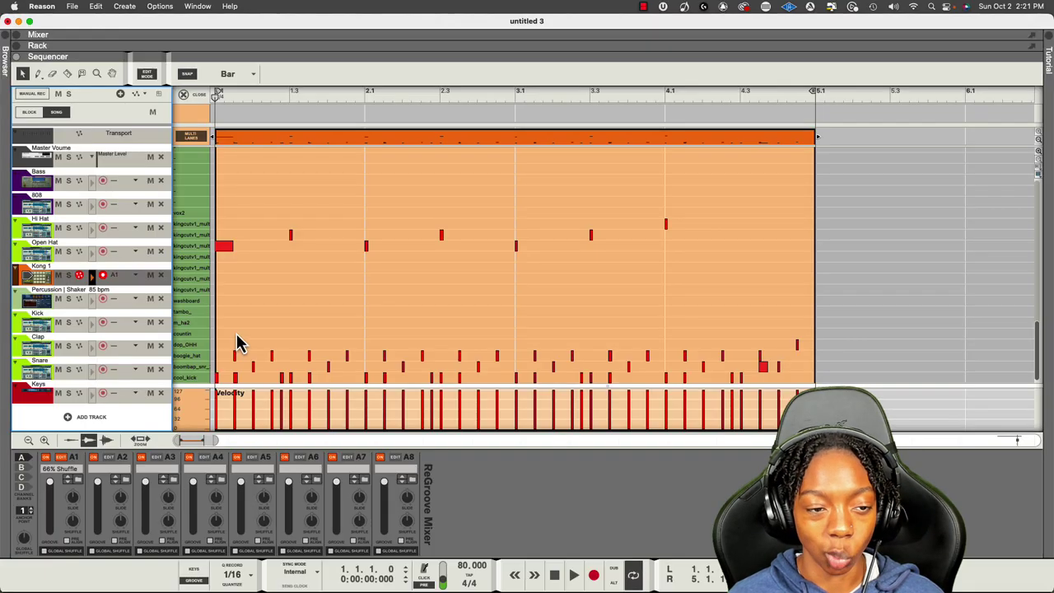
key(space)
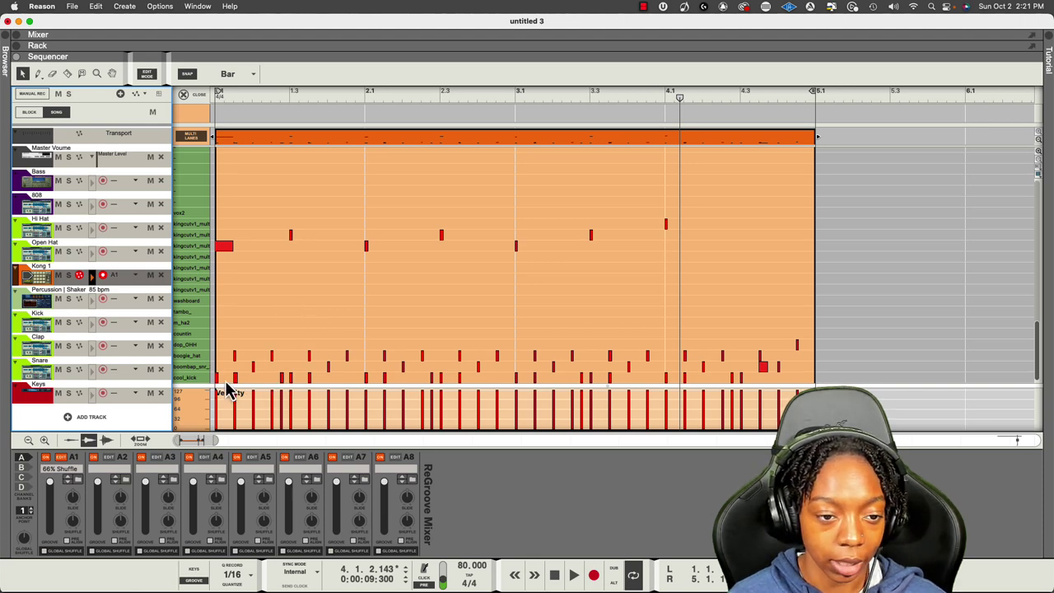
click(281, 378)
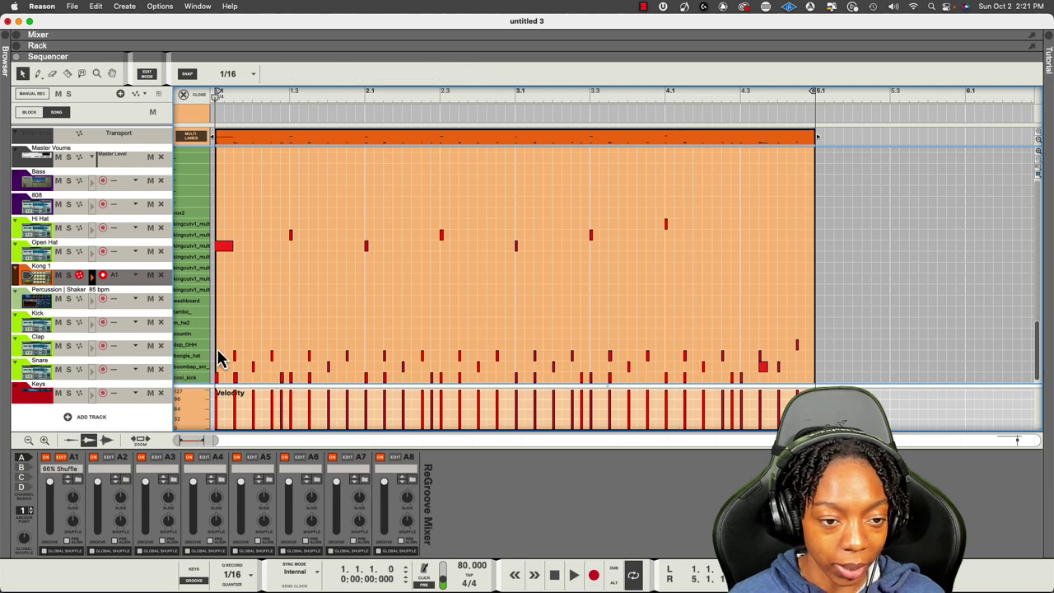
Solo Kong's first pad, the cool_kick, in the rack
drag(280, 56, 280, 469)
scroll(412, 288, up, 2)
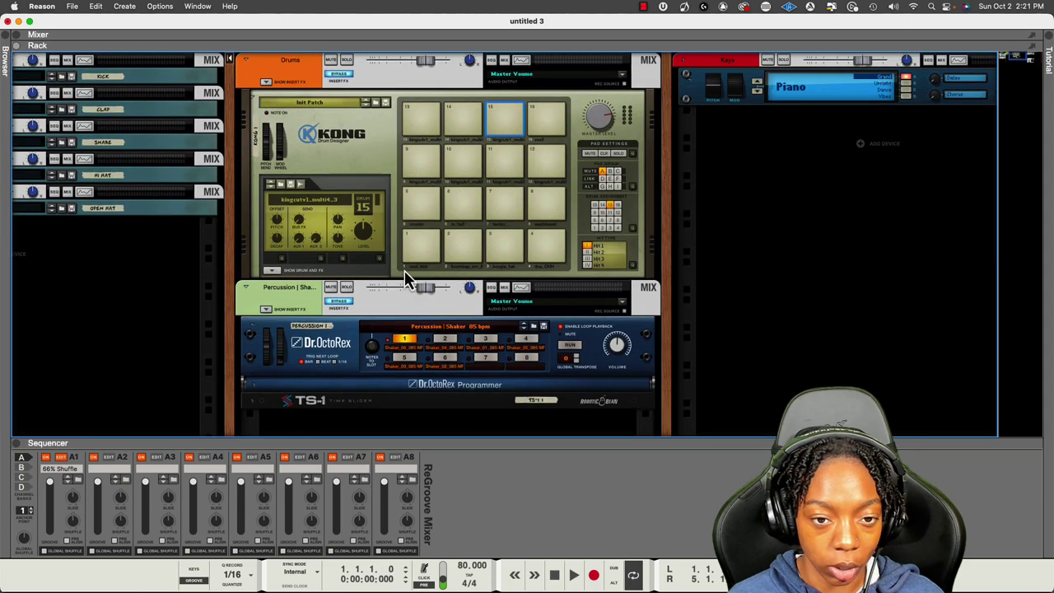
click(408, 246)
click(618, 153)
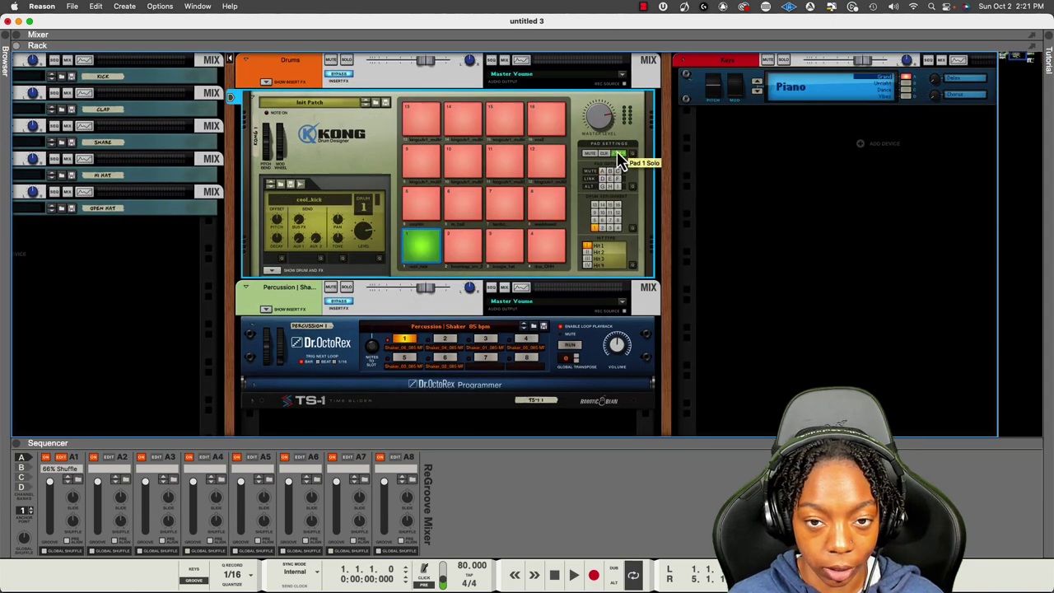
key(F7)
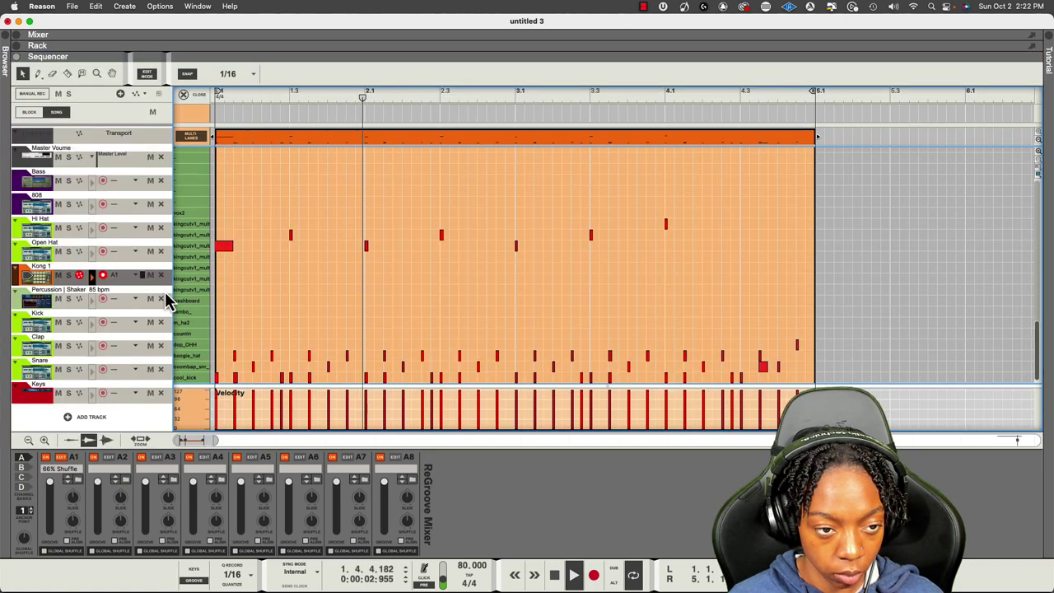
Take the Kong 1 track off its groove channel, then put it back on A1
click(121, 279)
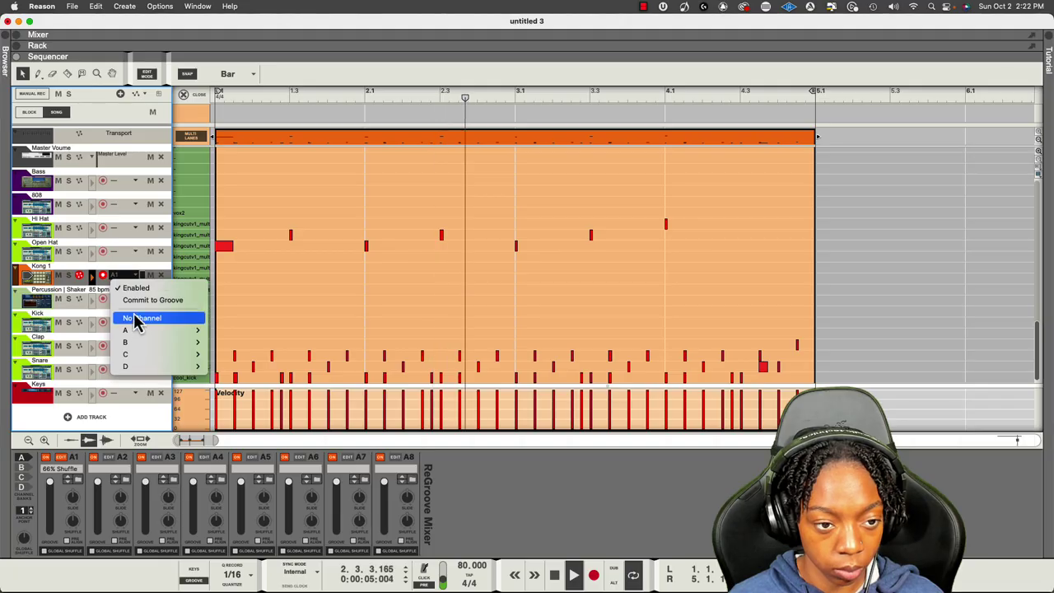
click(137, 320)
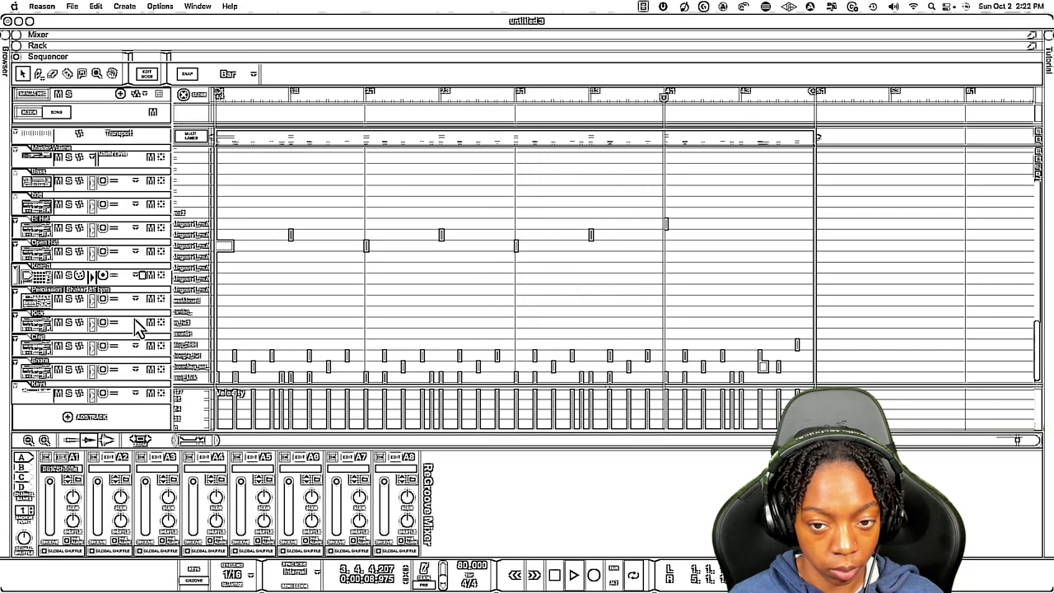
click(138, 326)
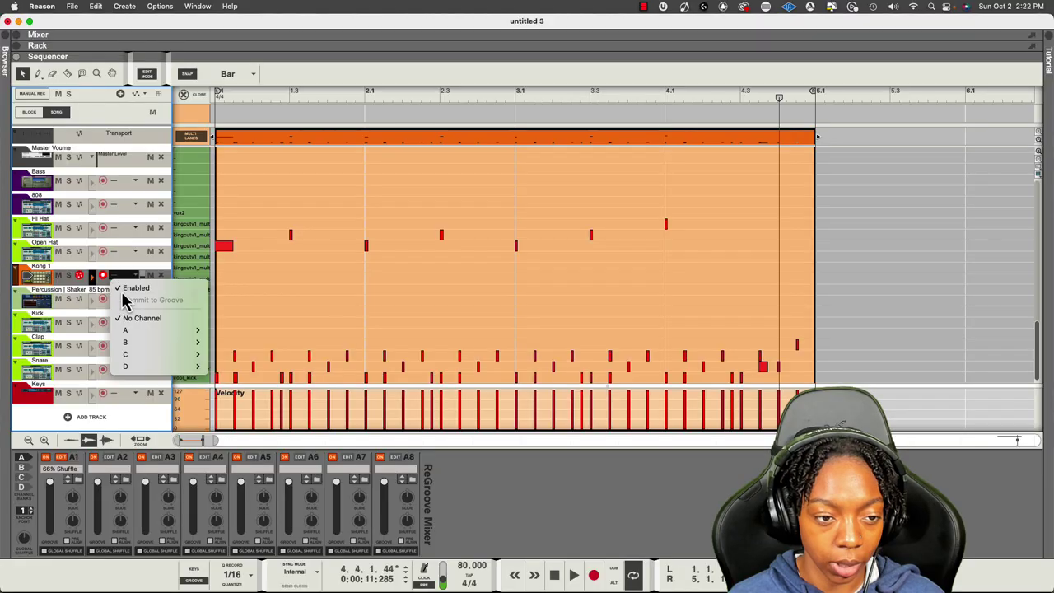
mouse_move(136, 332)
click(224, 334)
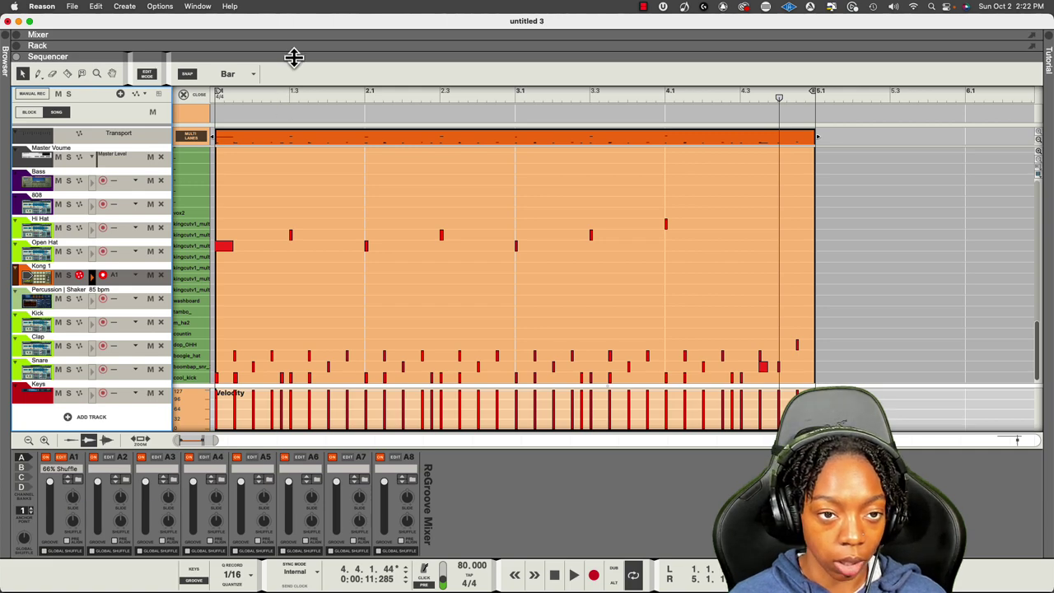
Mute the Percussion shaker loop and return to the song start
drag(292, 57, 316, 277)
scroll(569, 144, down, 3)
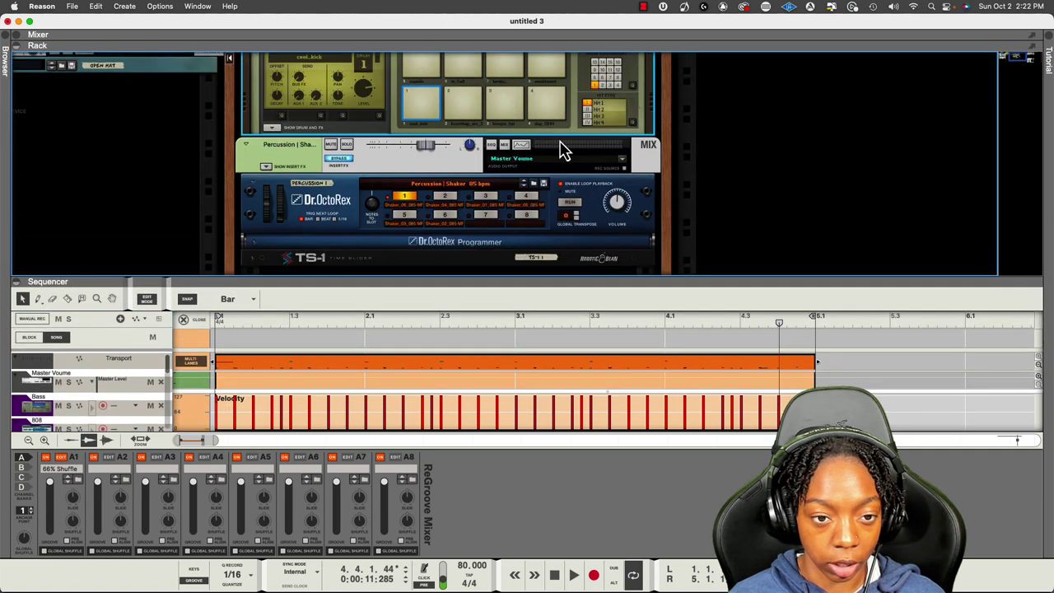
click(332, 146)
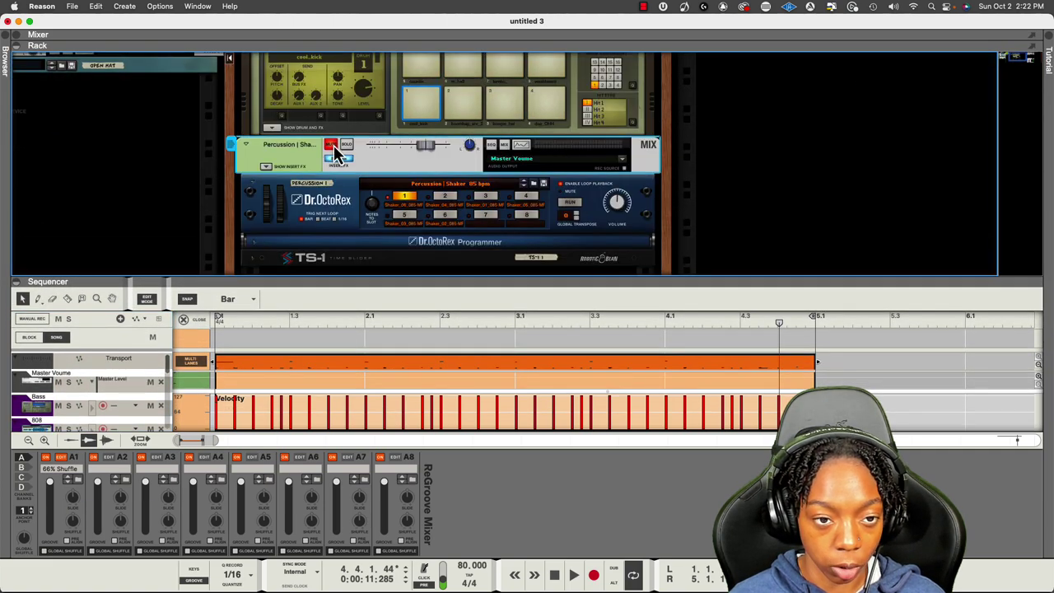
click(348, 283)
key(Home)
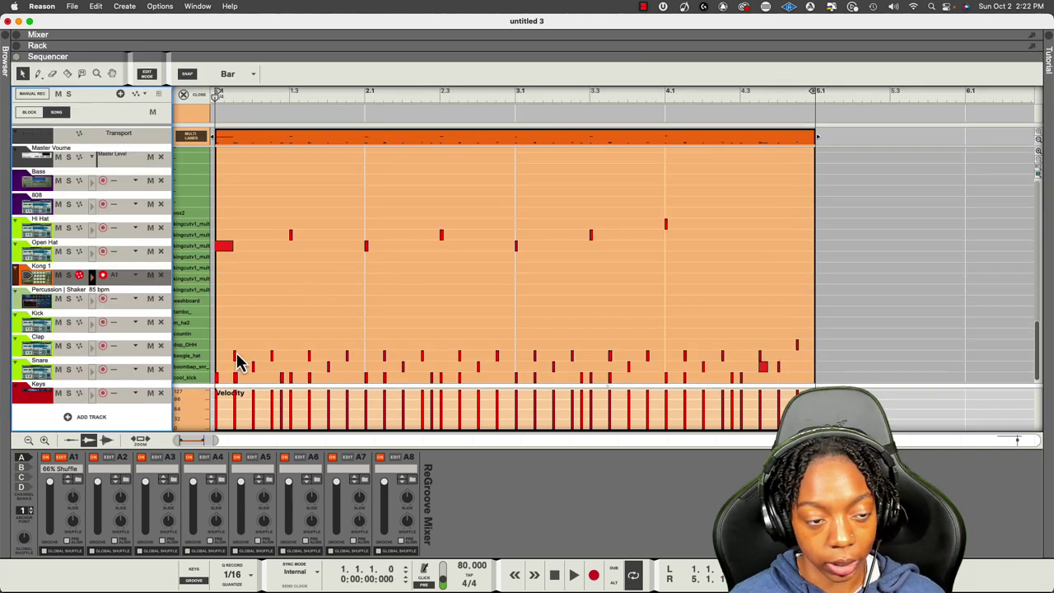
Play the drum loop, audition A1 slide offsets of +67 and about -8 ticks, then reset to 0
key(space)
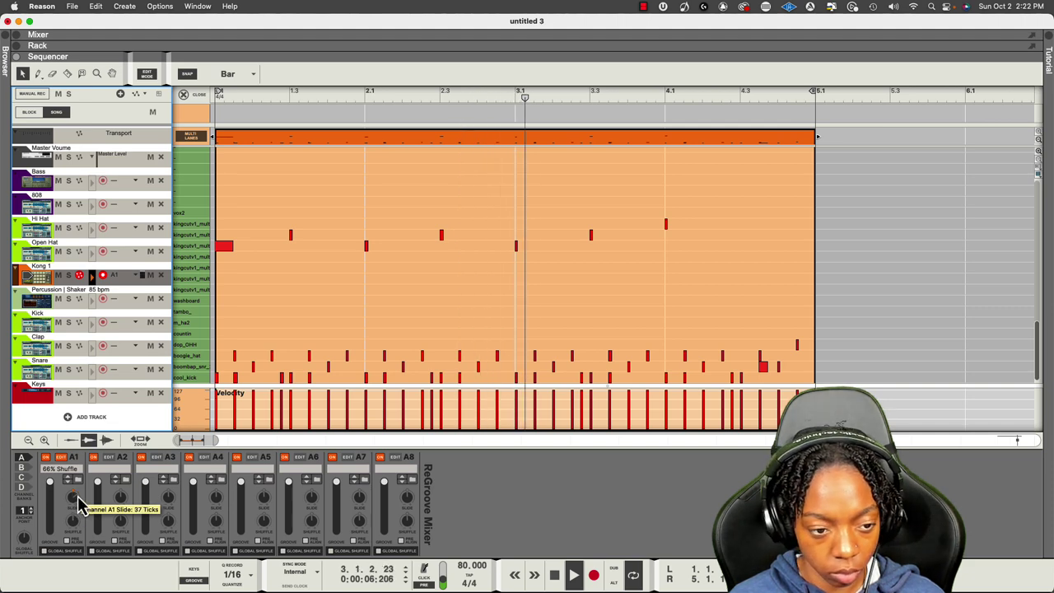
drag(79, 511, 79, 533)
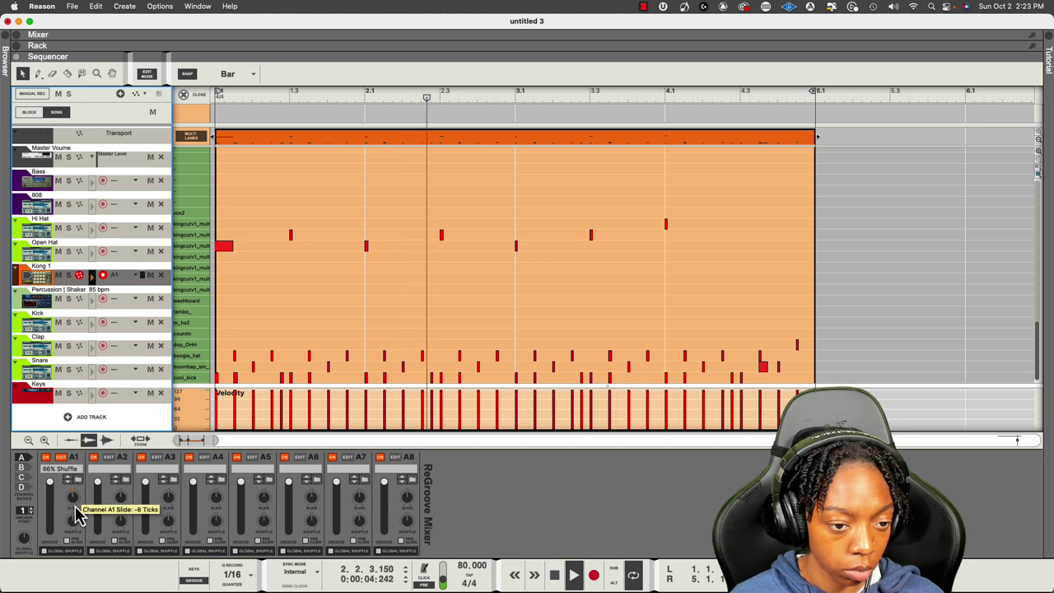
mouse_move(73, 507)
mouse_down()
mouse_move(71, 495)
mouse_move(76, 511)
mouse_up()
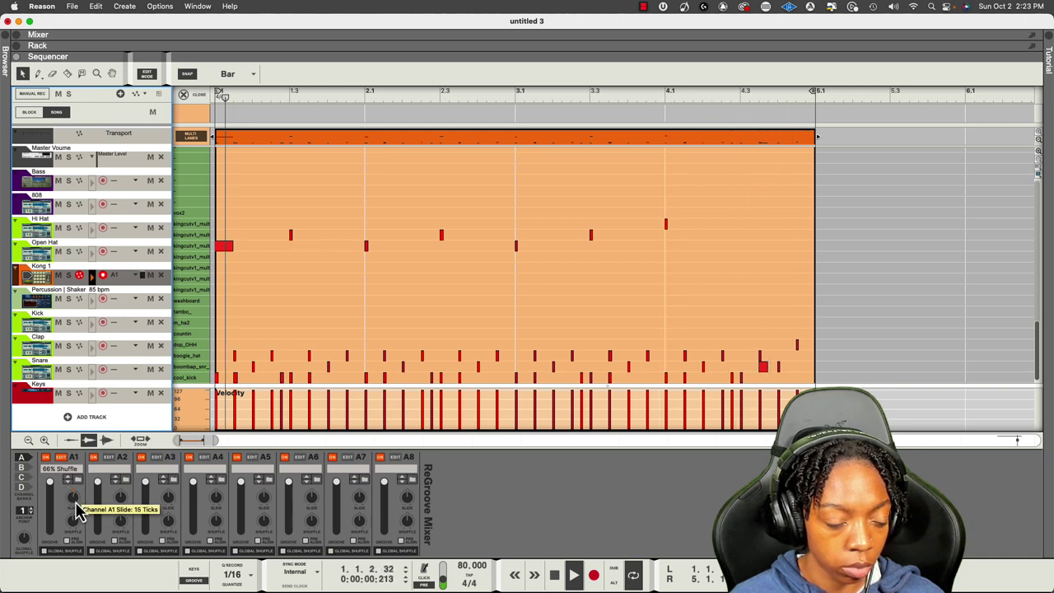
super+click(74, 511)
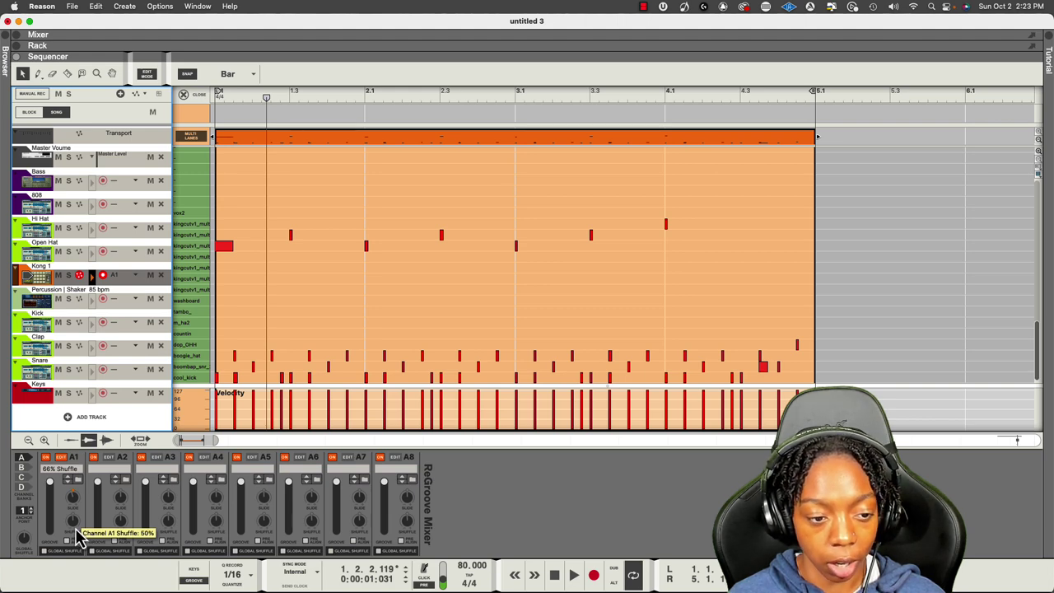
Play from the song start and lower the A1 groove shuffle to about 56%
key(Home)
key(space)
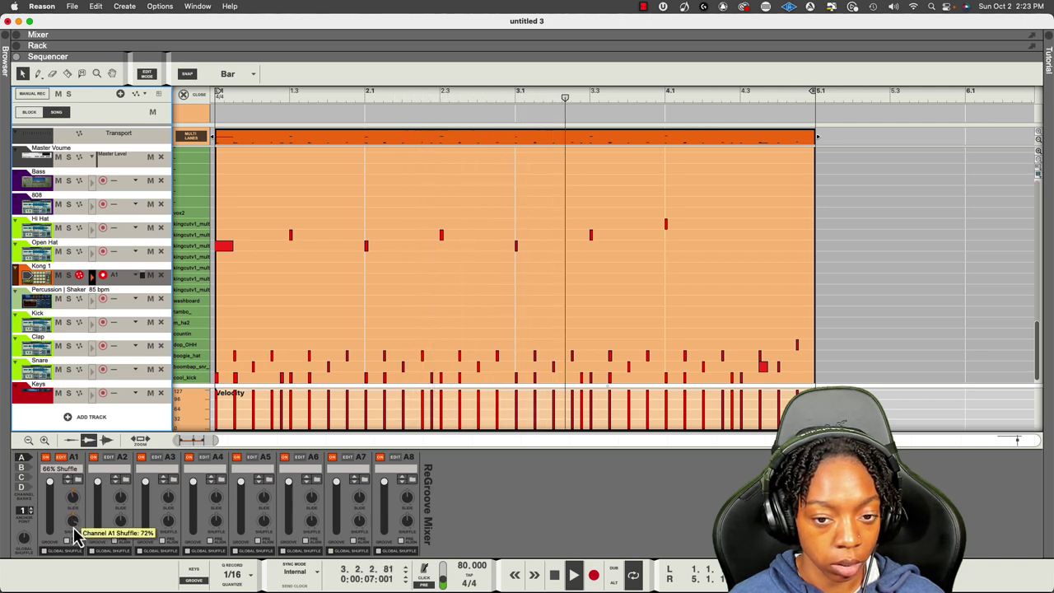
drag(74, 533, 80, 548)
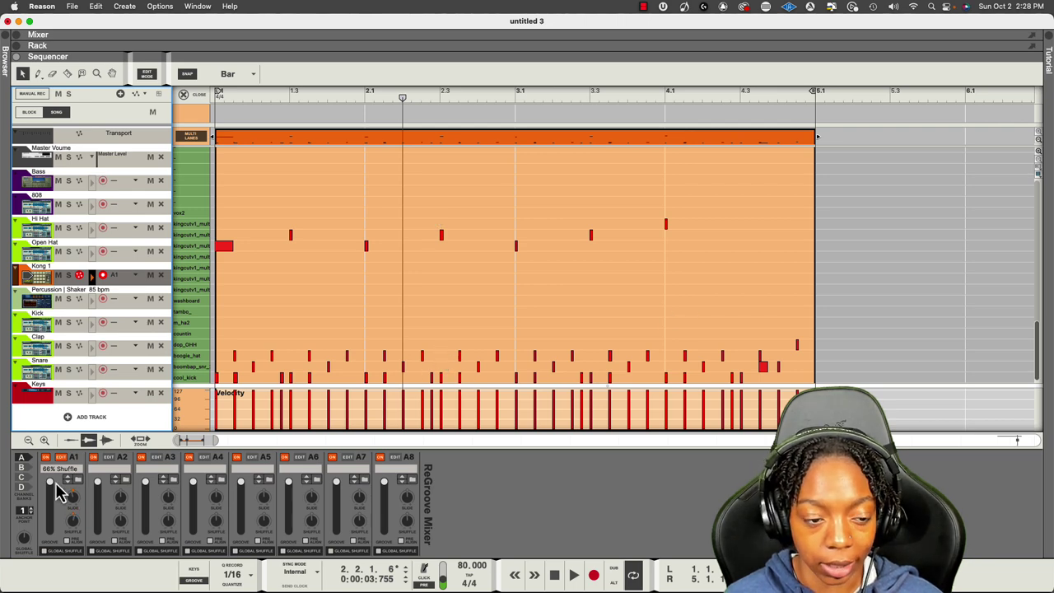
Add a built-in instrument device to the empty rack from its context menu
key(F6)
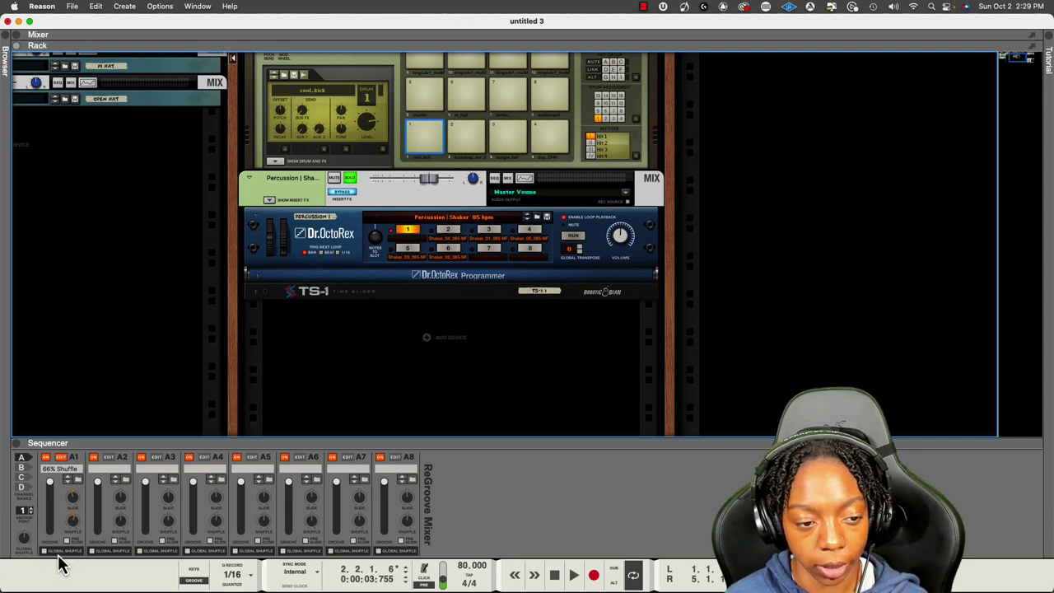
right_click(435, 337)
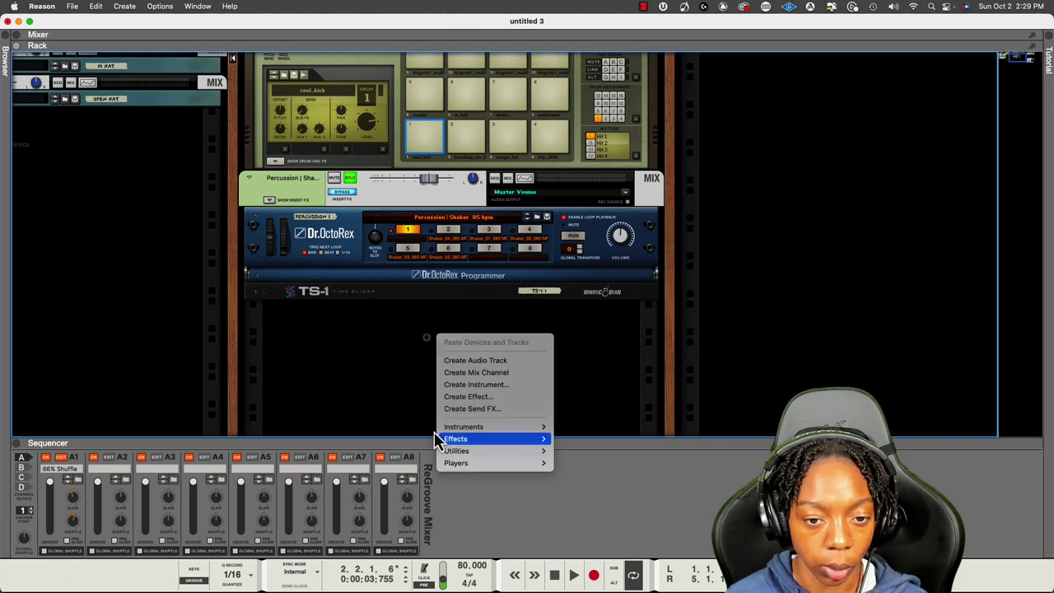
mouse_move(446, 428)
mouse_move(609, 127)
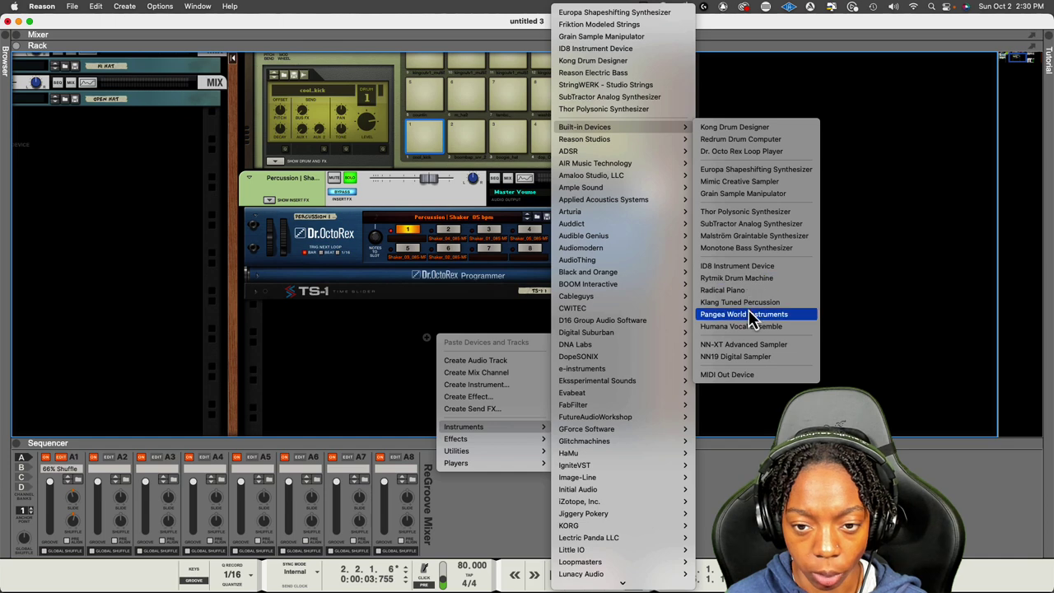
click(740, 139)
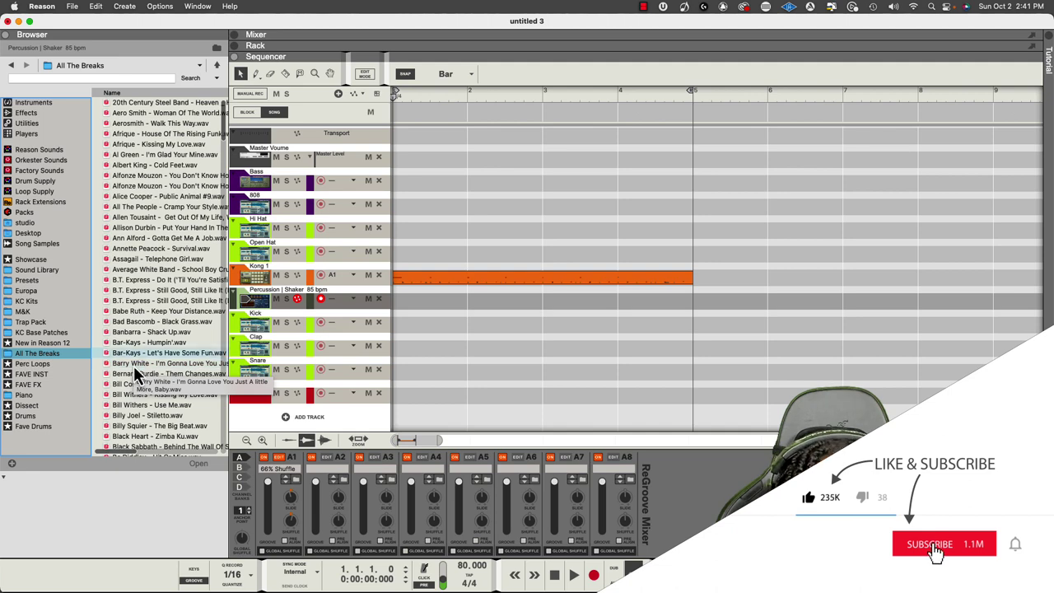
Place the I'm Glad Your Mine break sample on a new audio track
click(148, 154)
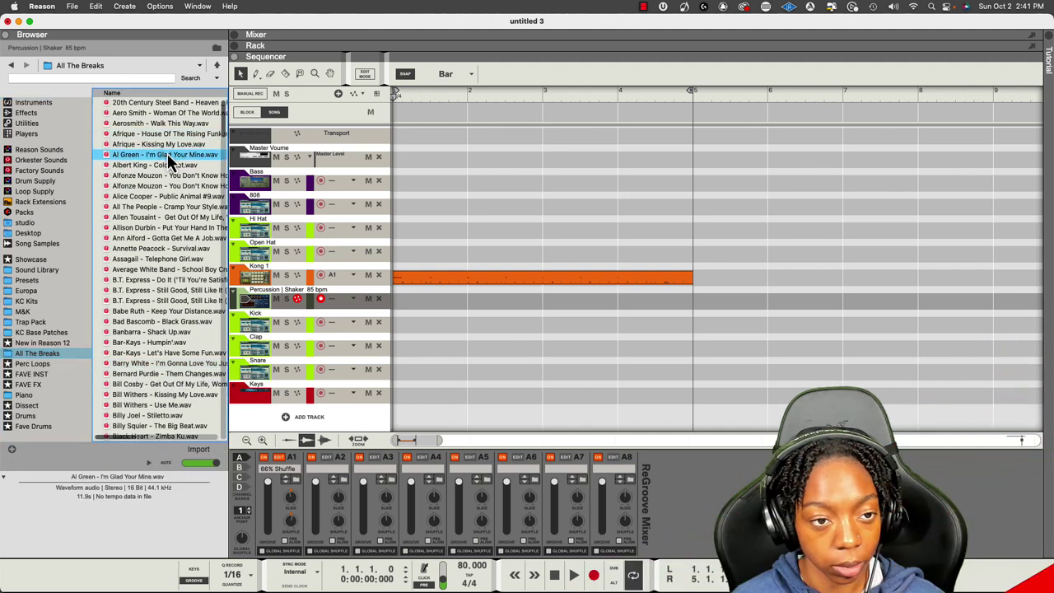
drag(168, 154, 320, 417)
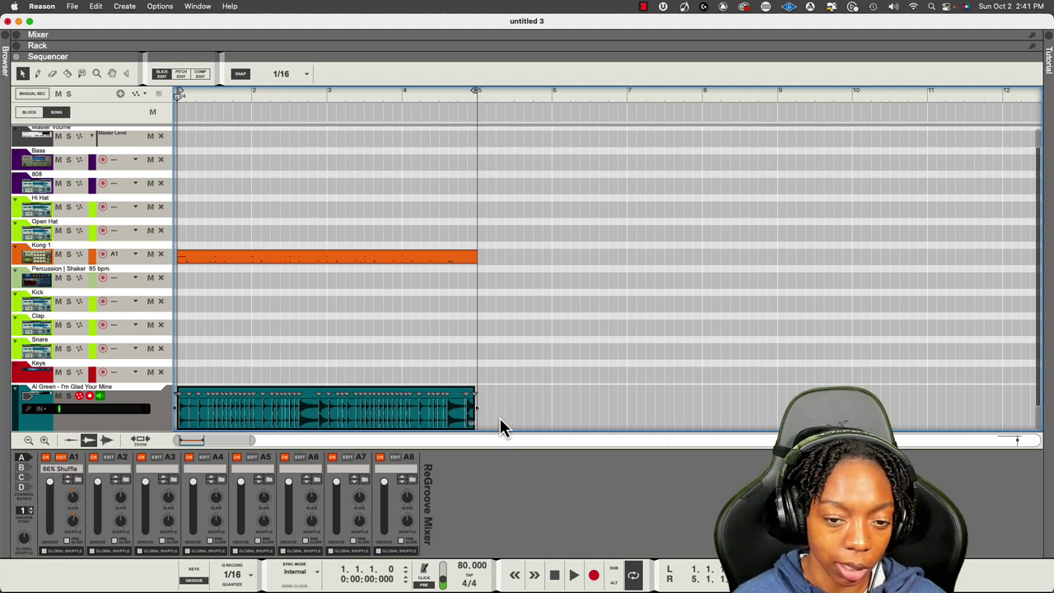
click(470, 413)
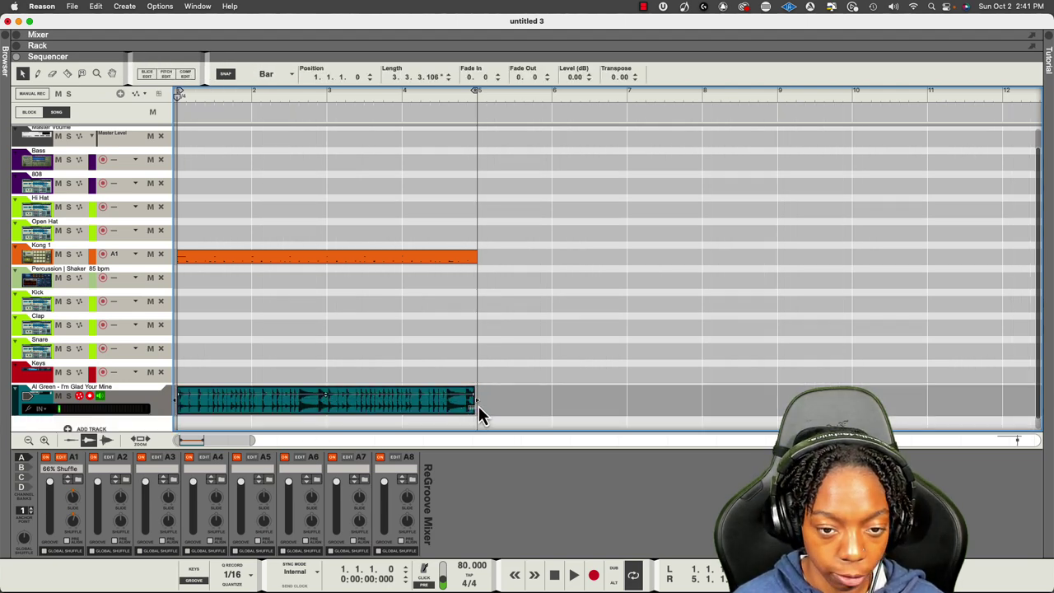
mouse_move(478, 409)
mouse_down()
mouse_move(491, 424)
mouse_move(469, 407)
mouse_up()
click(393, 382)
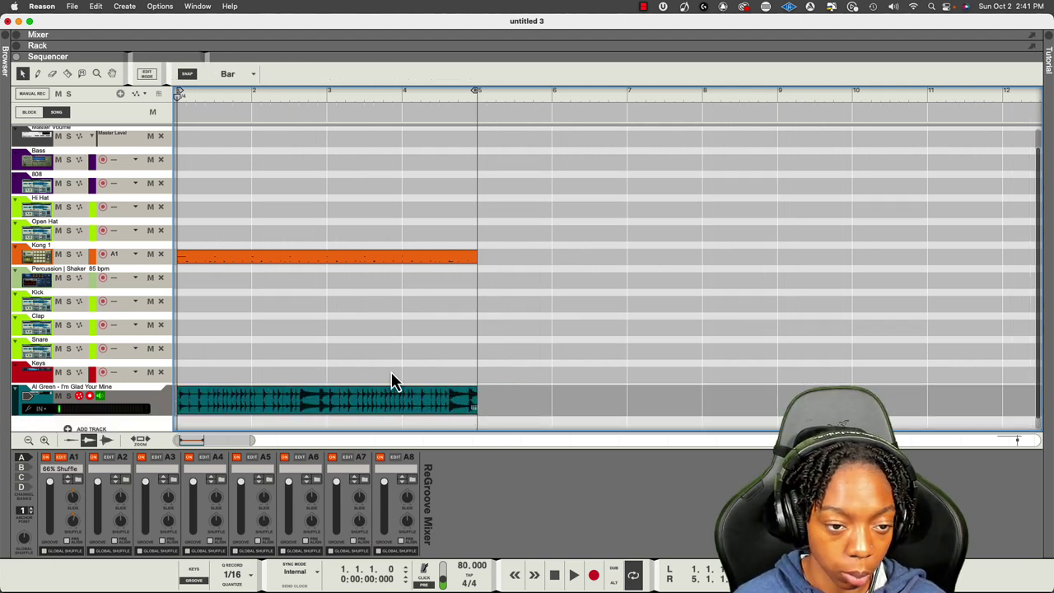
click(329, 411)
scroll(266, 406, up, 2)
scroll(220, 411, up, 3)
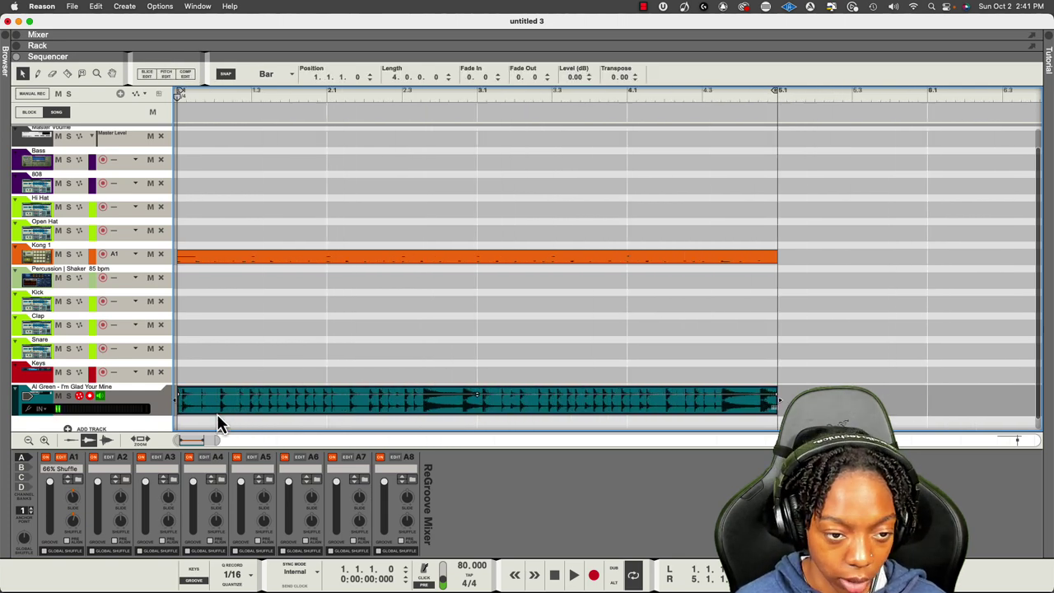
Split the break clip at its slices and extend its start back to bar 1
double_click(211, 411)
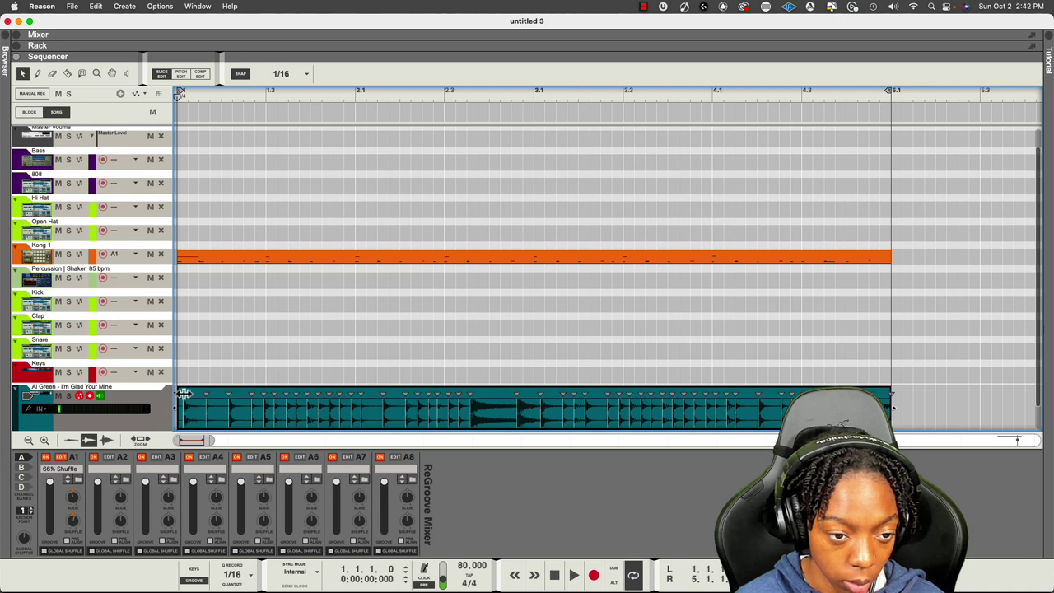
right_click(187, 406)
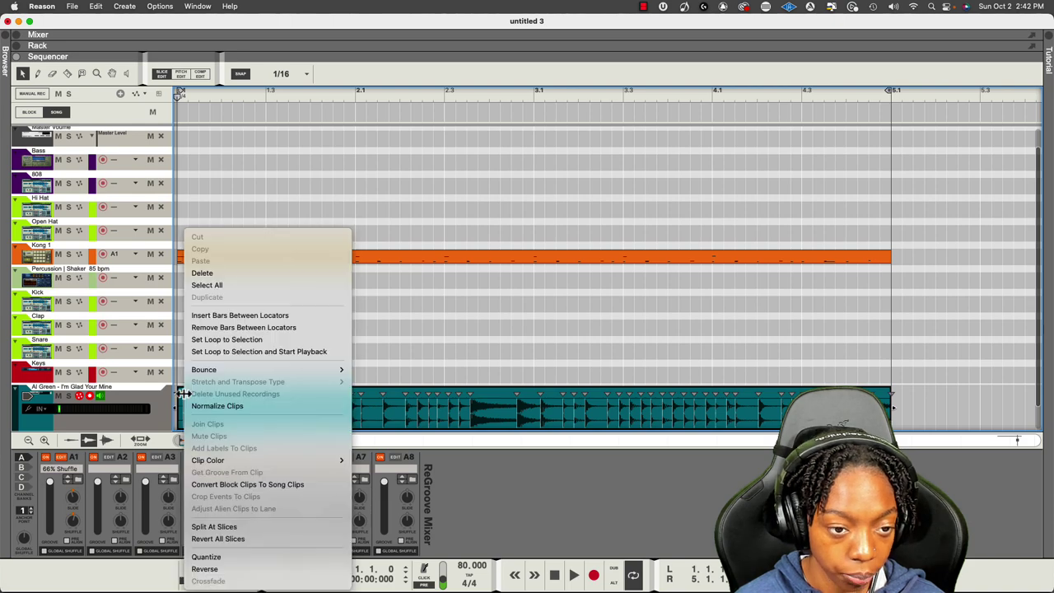
click(235, 527)
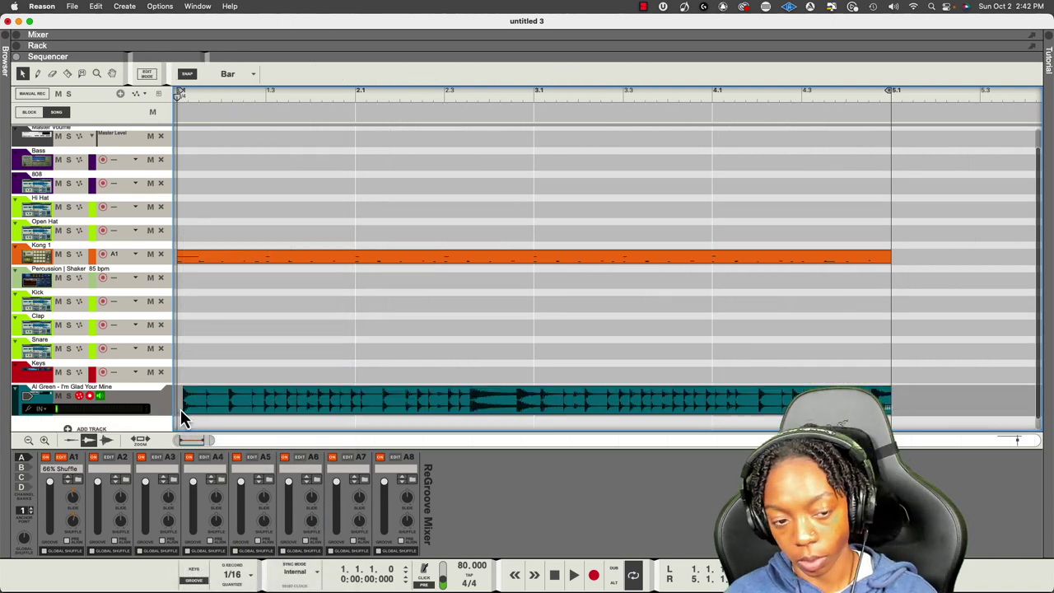
click(184, 405)
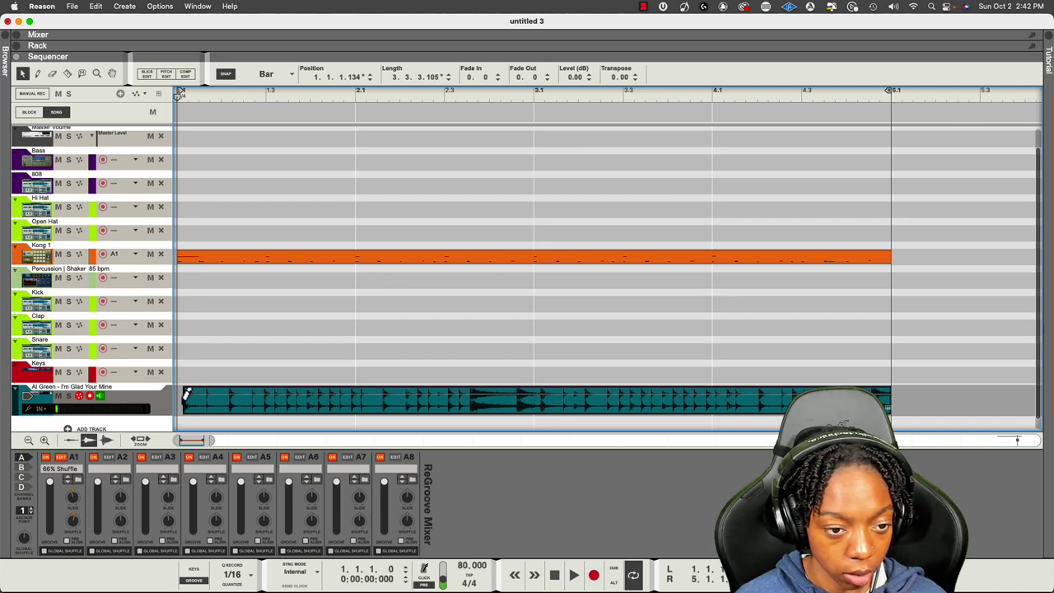
drag(182, 405, 162, 404)
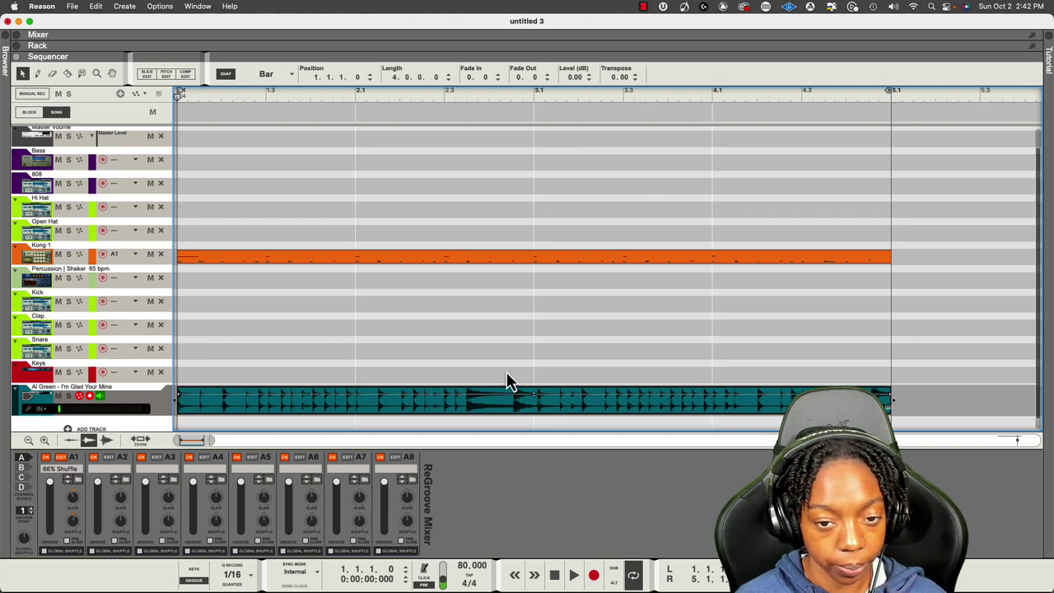
Split the clip again, delete the right part, and trim it to exactly two bars
double_click(535, 407)
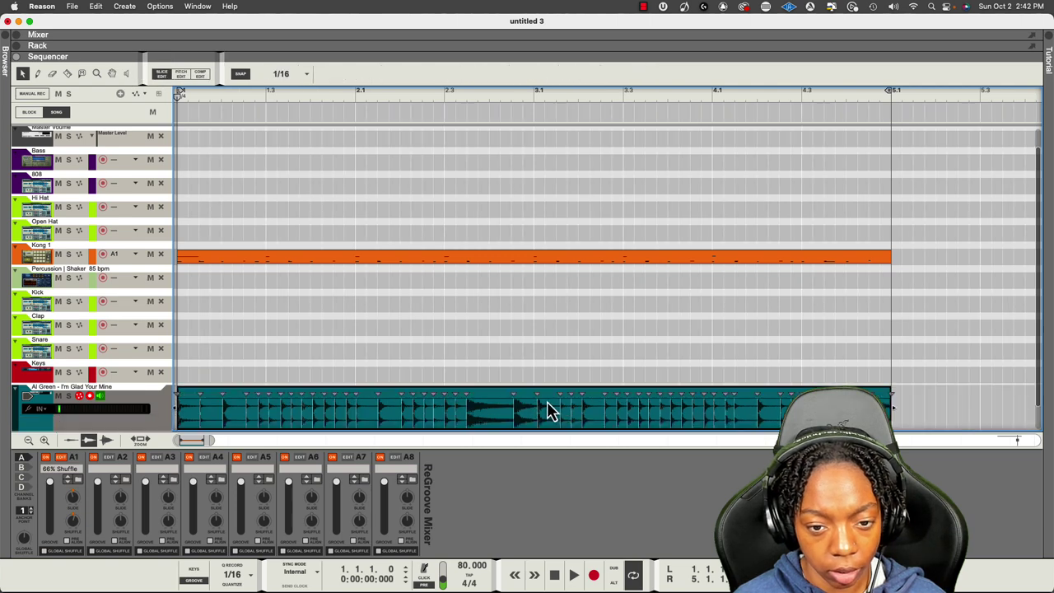
right_click(539, 397)
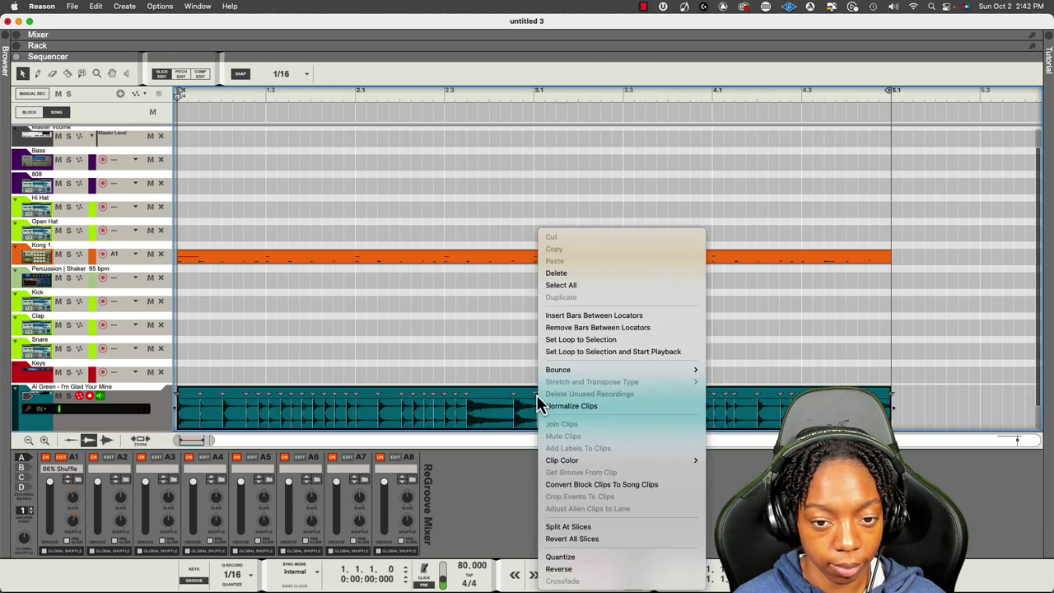
click(589, 526)
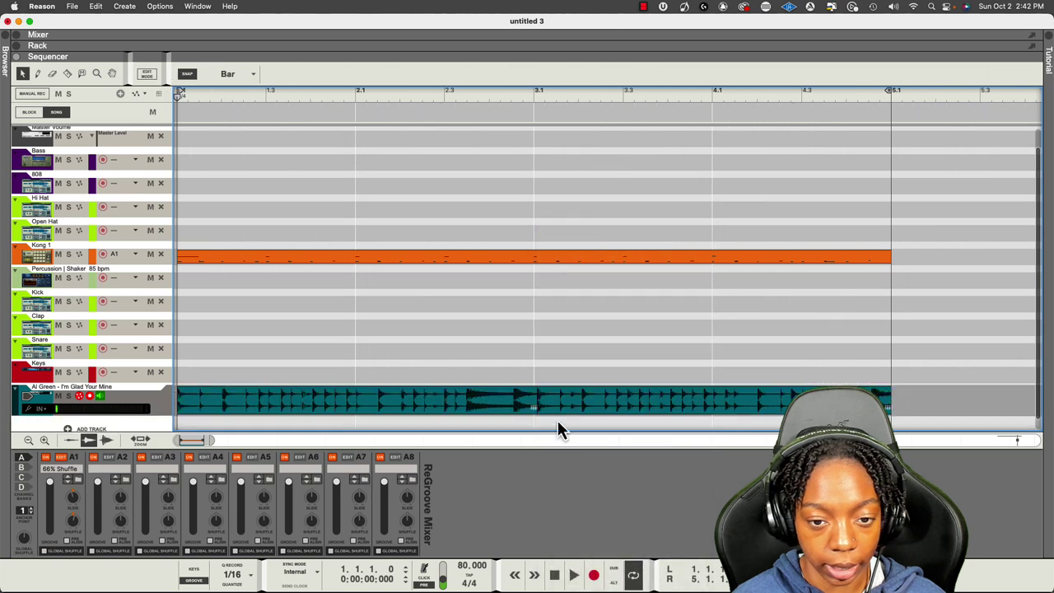
key(Delete)
click(522, 405)
drag(542, 404, 533, 405)
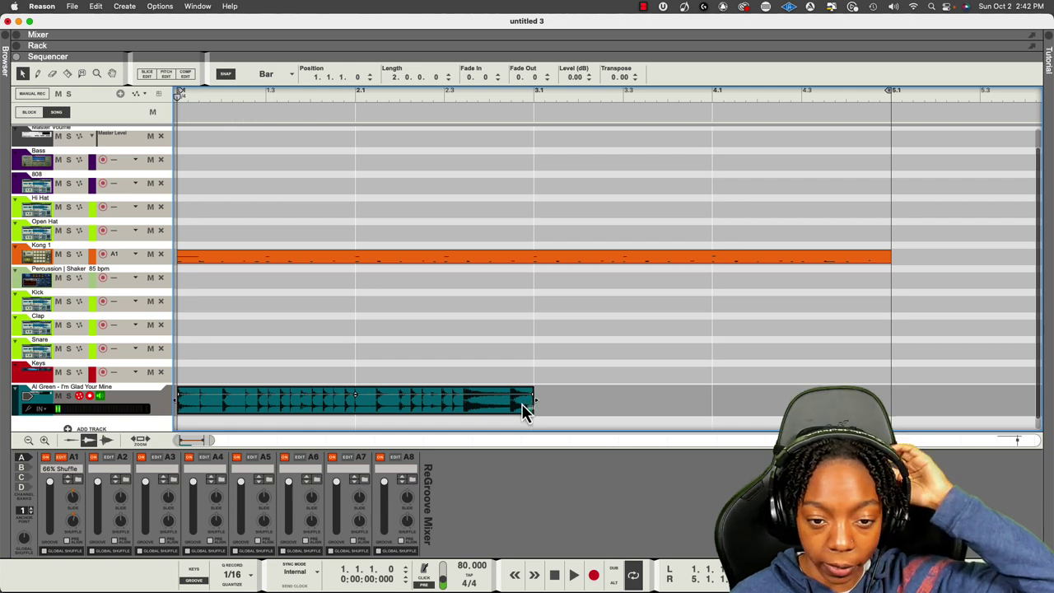
click(535, 403)
click(501, 408)
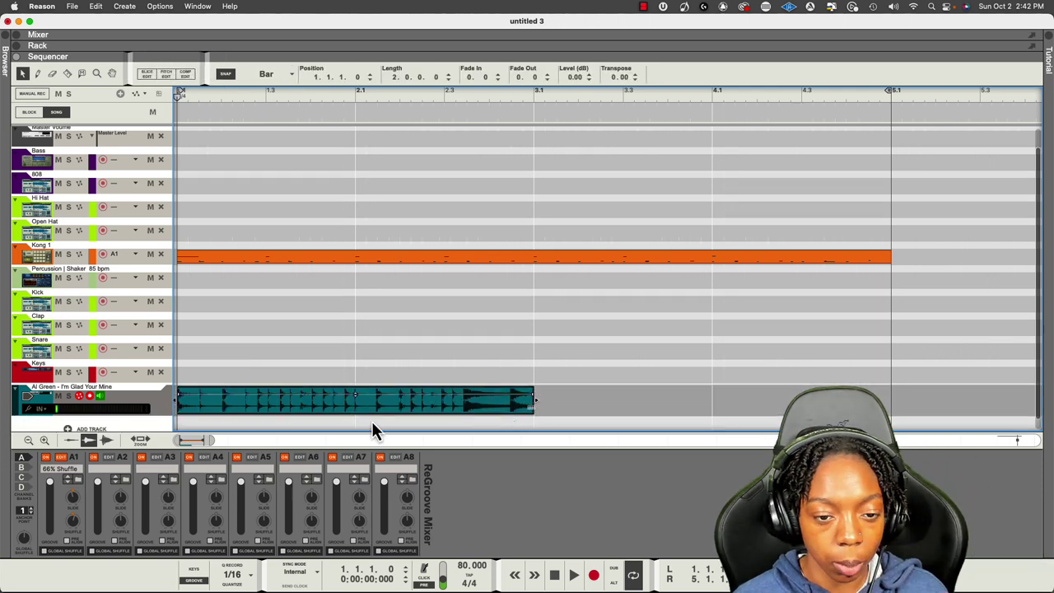
double_click(352, 406)
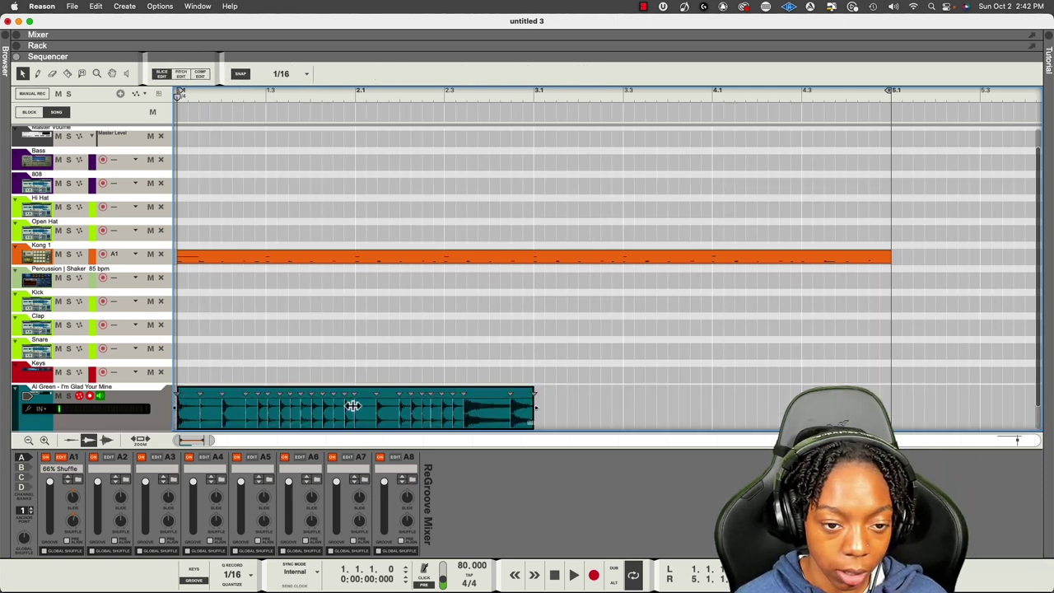
Bounce the two-bar break clip to a REX loop
right_click(204, 414)
click(207, 417)
right_click(205, 416)
mouse_move(252, 369)
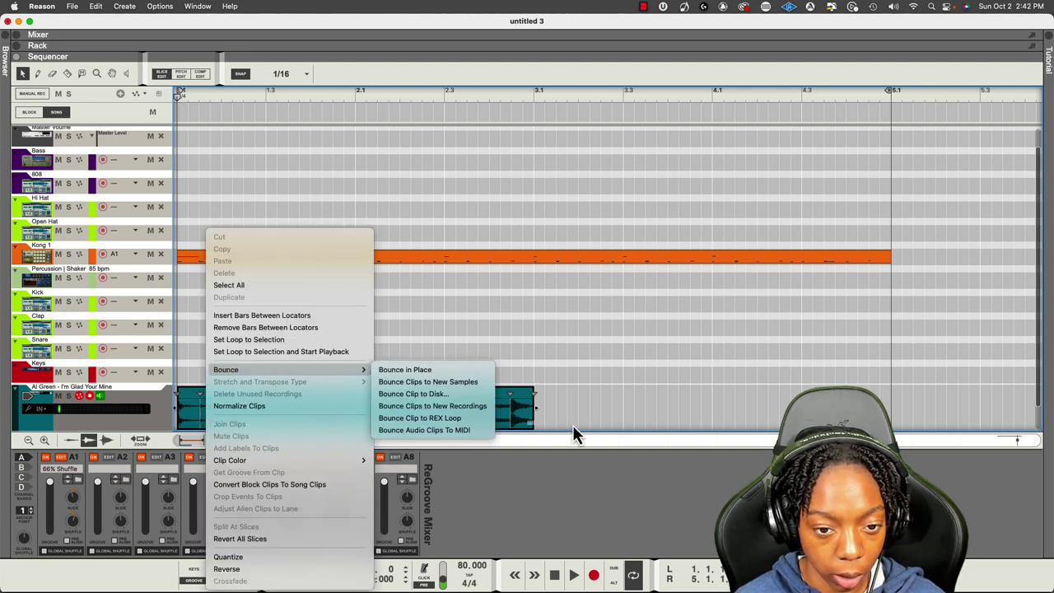
click(443, 420)
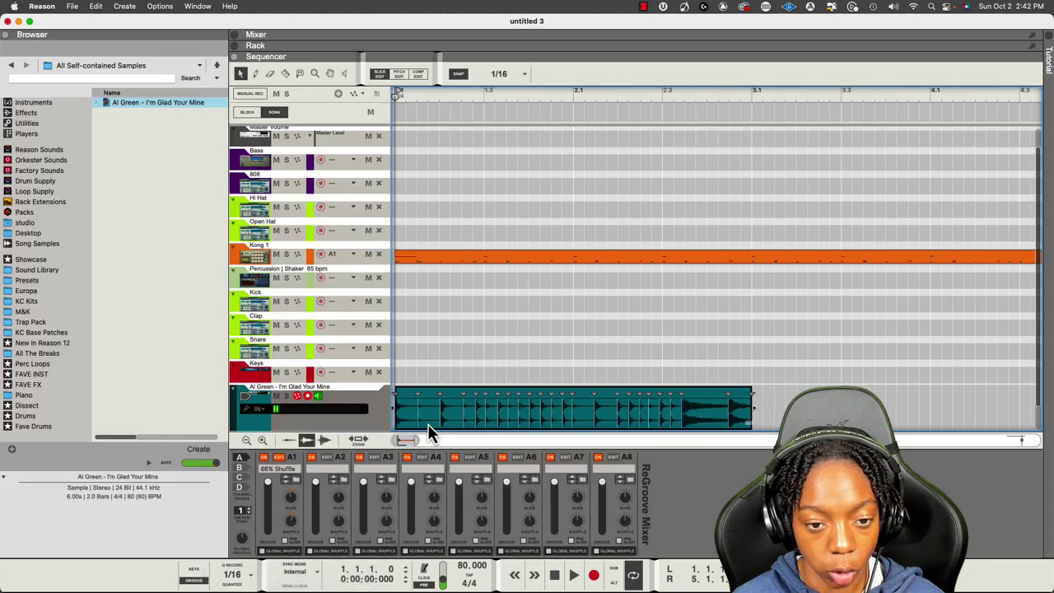
Load the REX loop into a new Dr.OctoRex and copy its loop to the track
drag(317, 48, 329, 302)
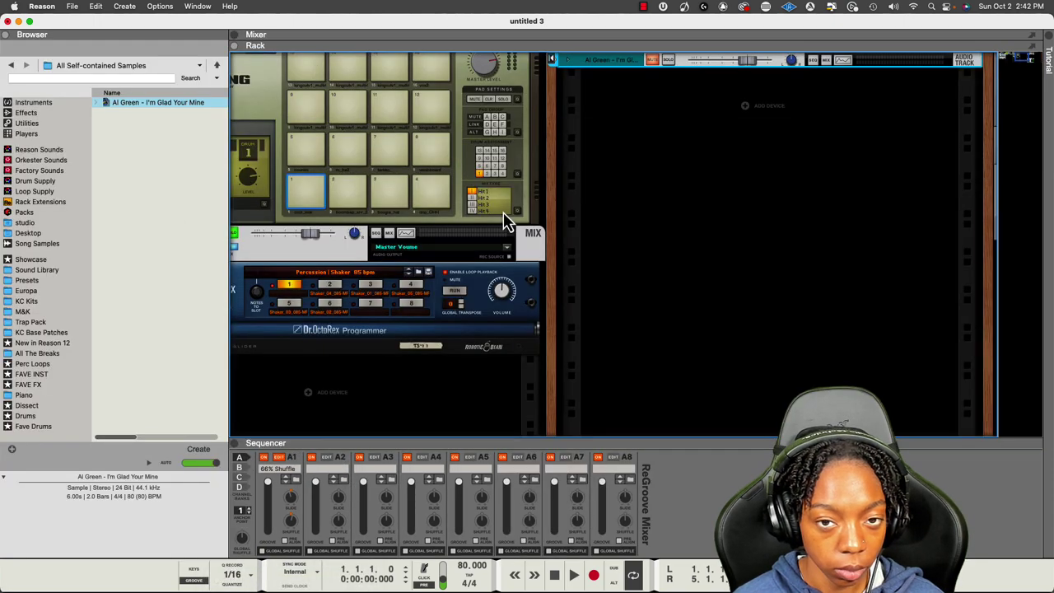
drag(184, 106, 631, 193)
right_click(641, 156)
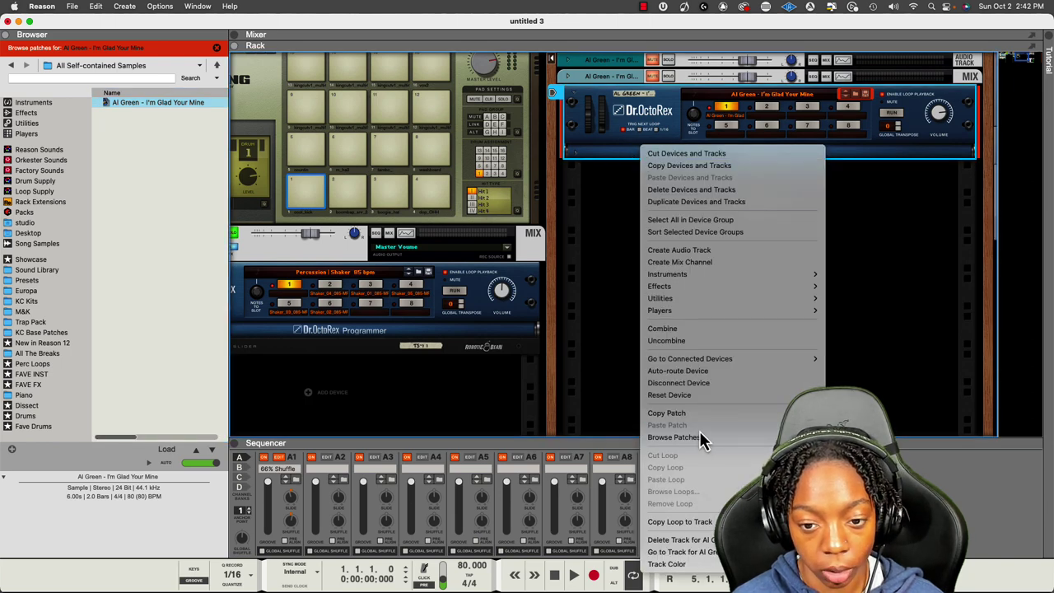
click(702, 523)
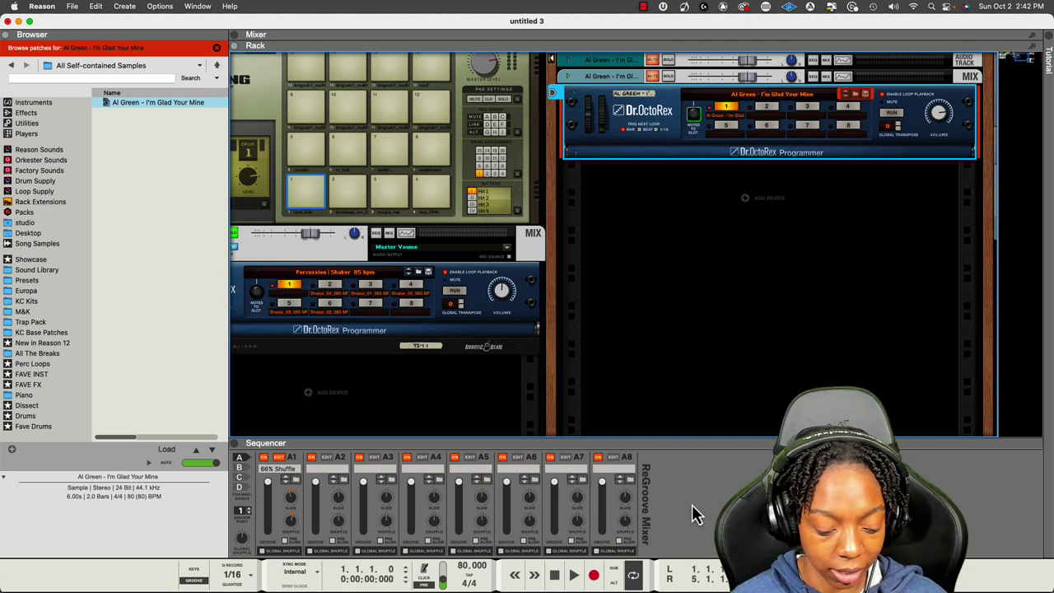
key(F7)
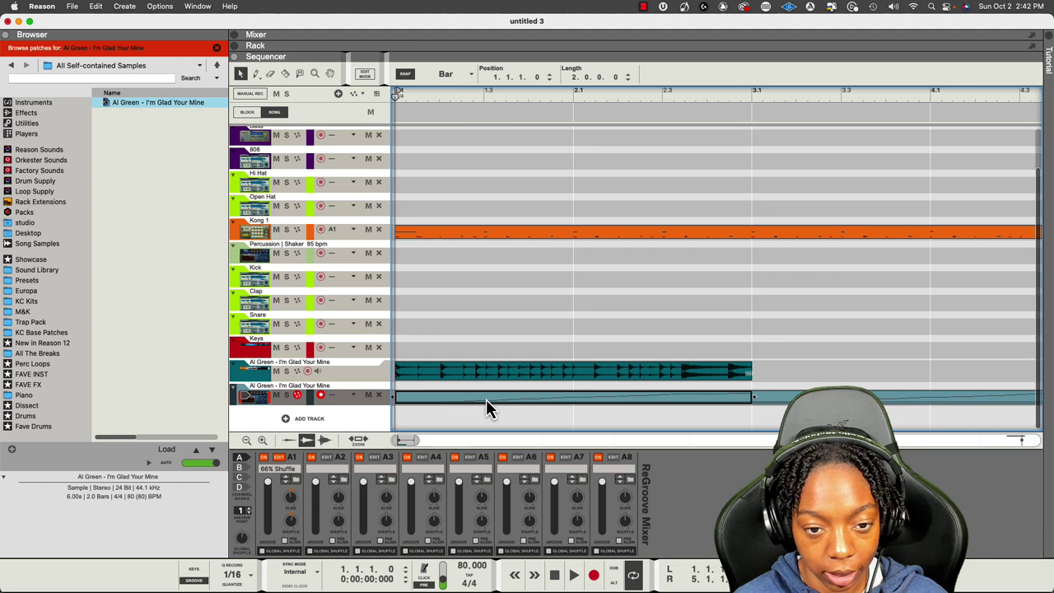
Get the groove from the Al Green clip into groove channel A1 as User 1
double_click(486, 400)
key(super+e)
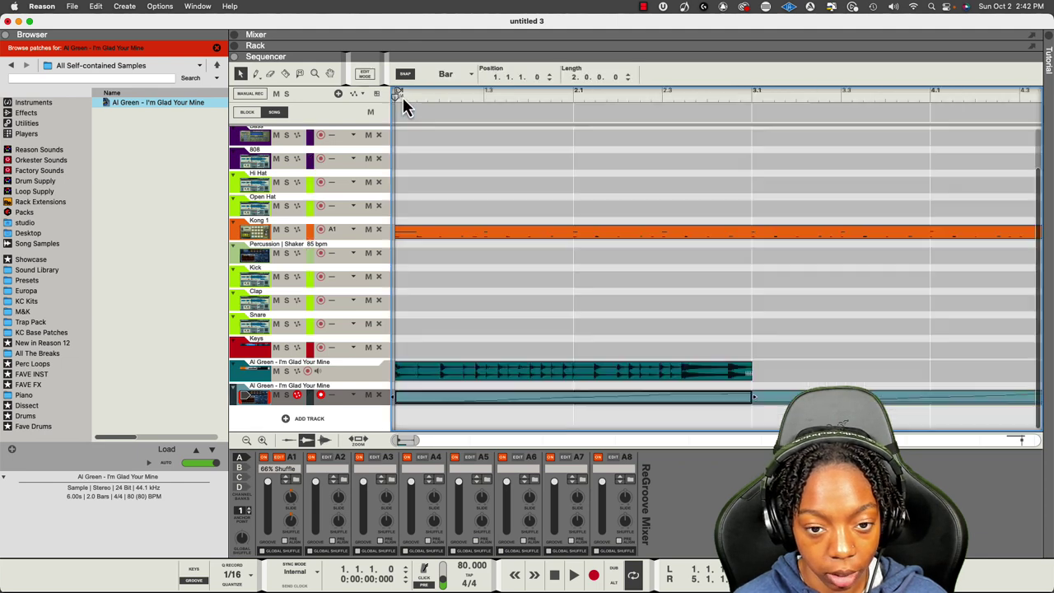
right_click(483, 402)
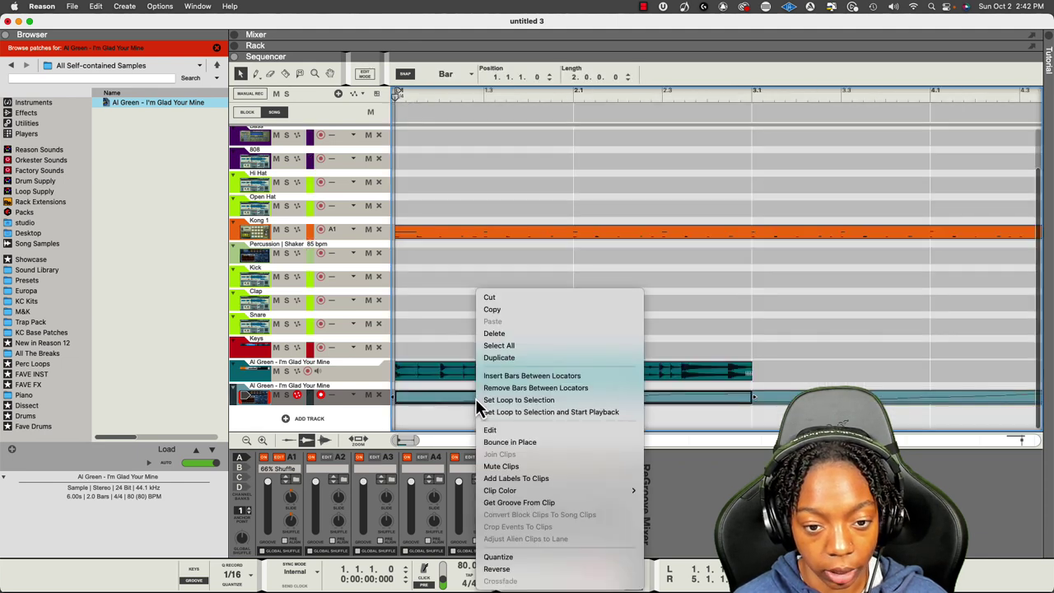
click(604, 504)
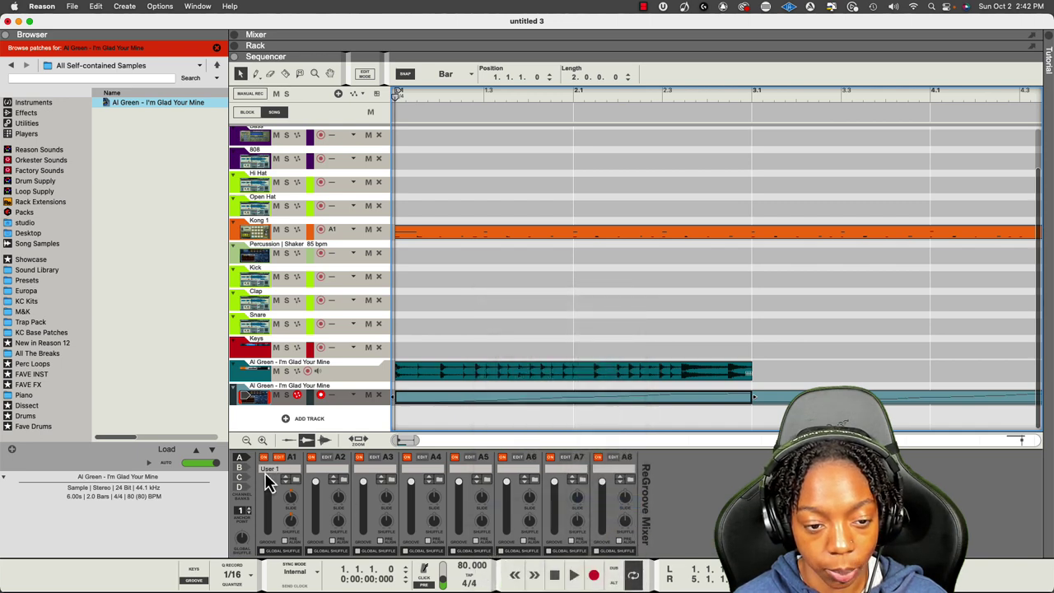
Mute both Al Green tracks and collapse the mixer and rack so the sequencer fills the space
click(276, 396)
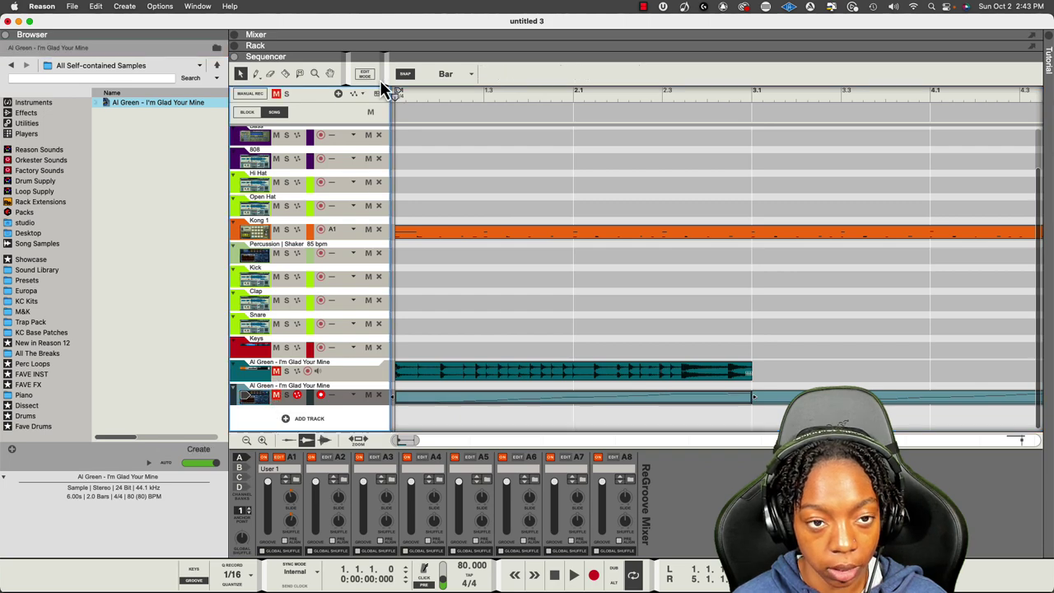
drag(383, 55, 333, 285)
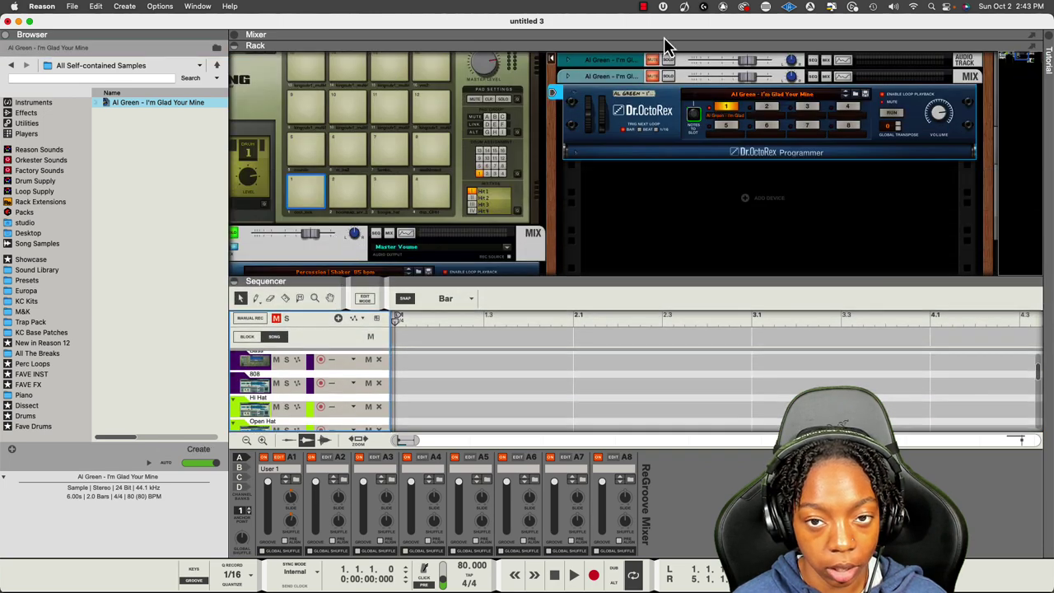
drag(667, 47, 868, 136)
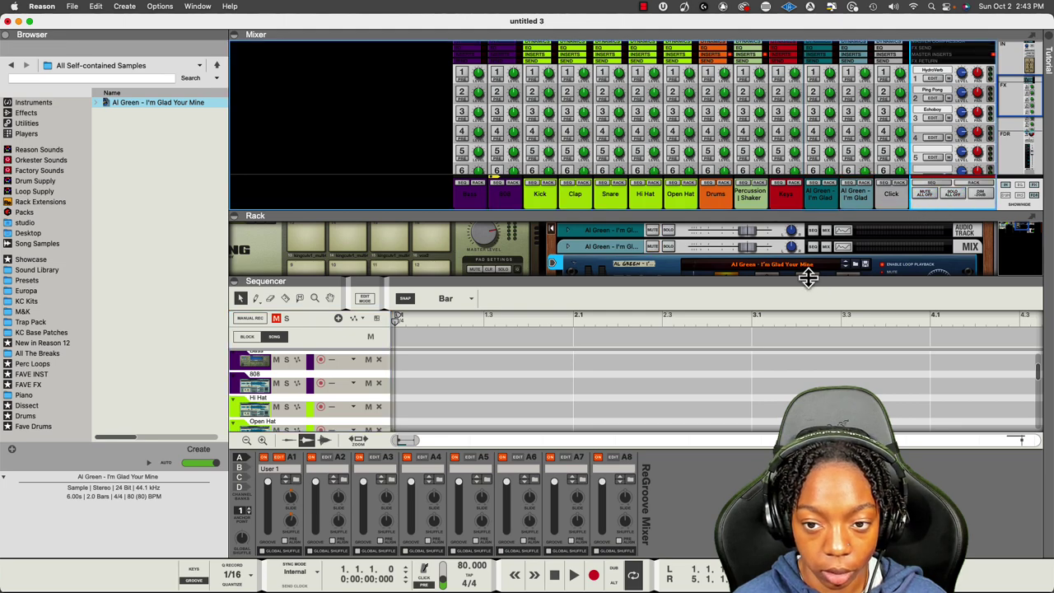
drag(809, 281, 818, 74)
Hide the browser and restart playback from the song start
click(572, 577)
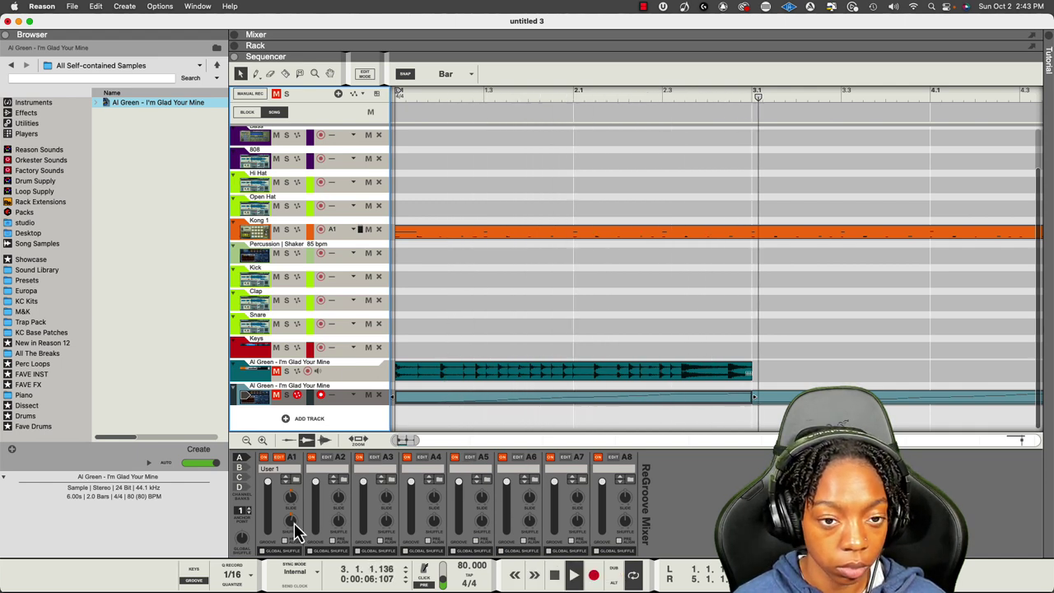
key(space)
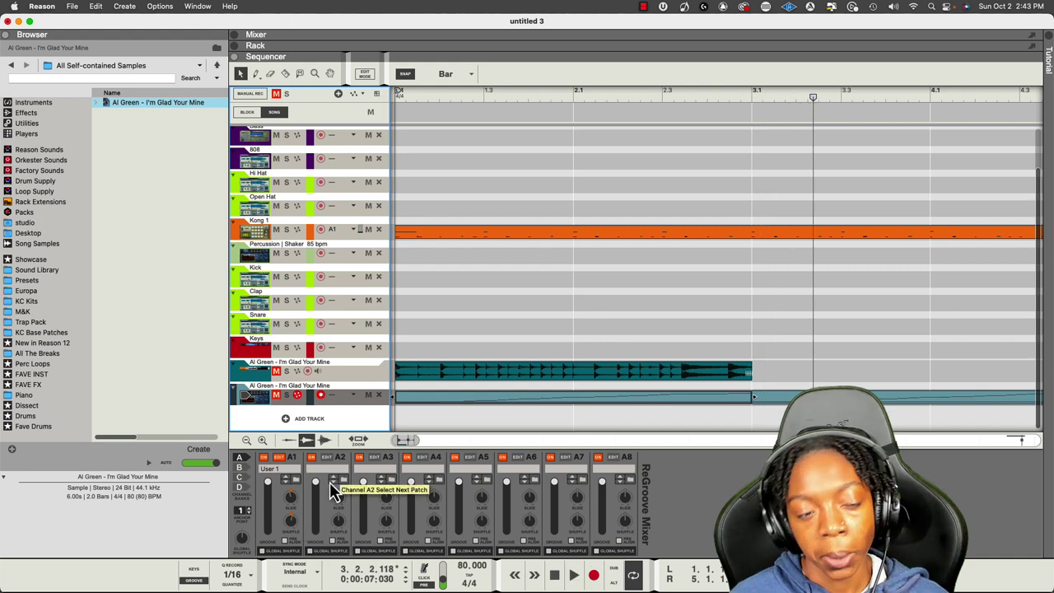
click(5, 38)
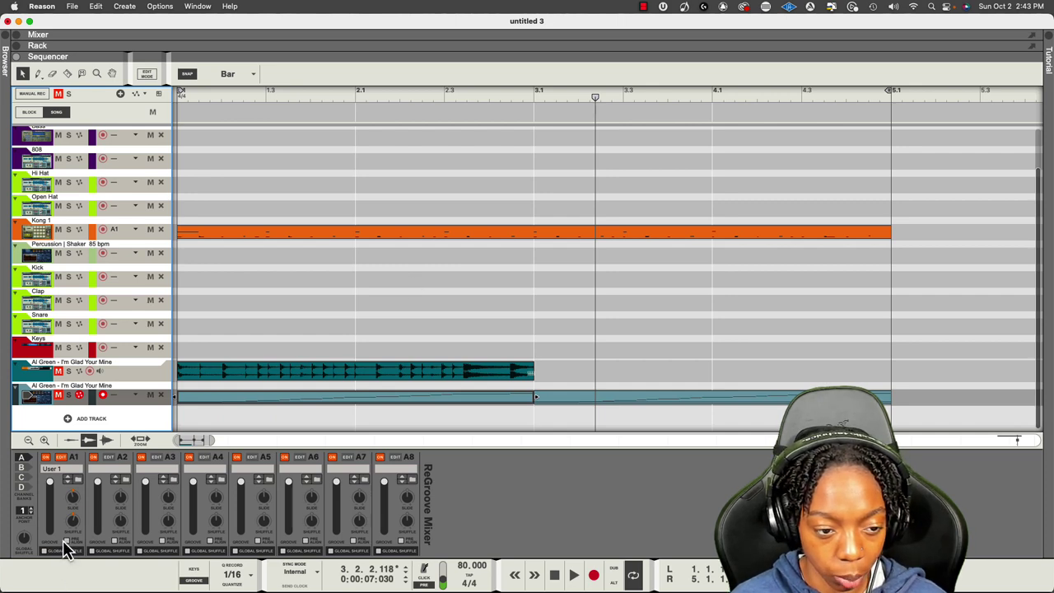
key(Home)
key(space)
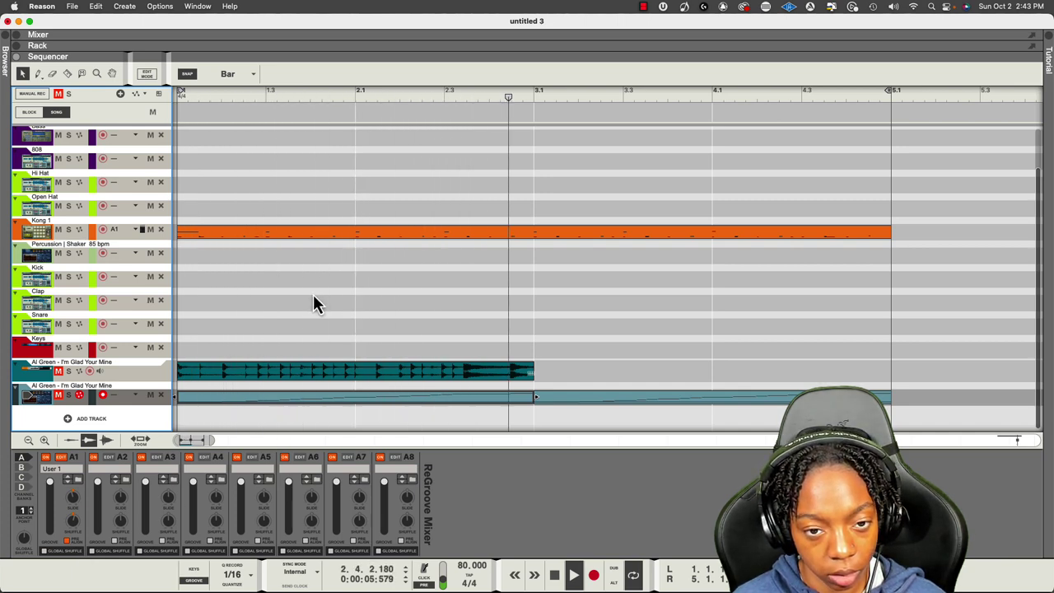
Open the Kong clip, select the note at 2.4.1.0, and play from just before it
double_click(431, 236)
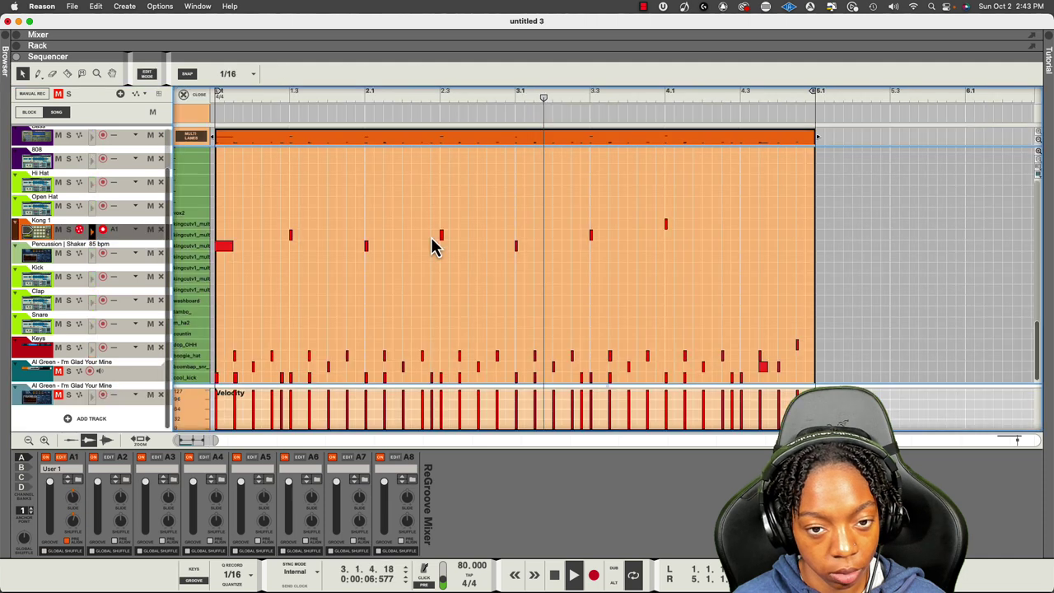
click(478, 367)
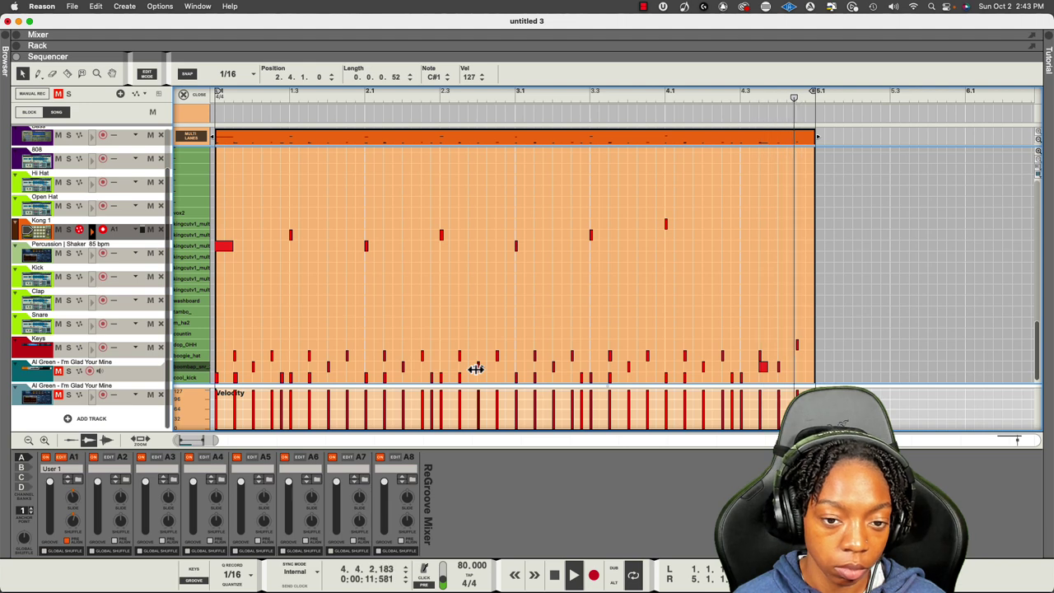
key(space)
click(478, 101)
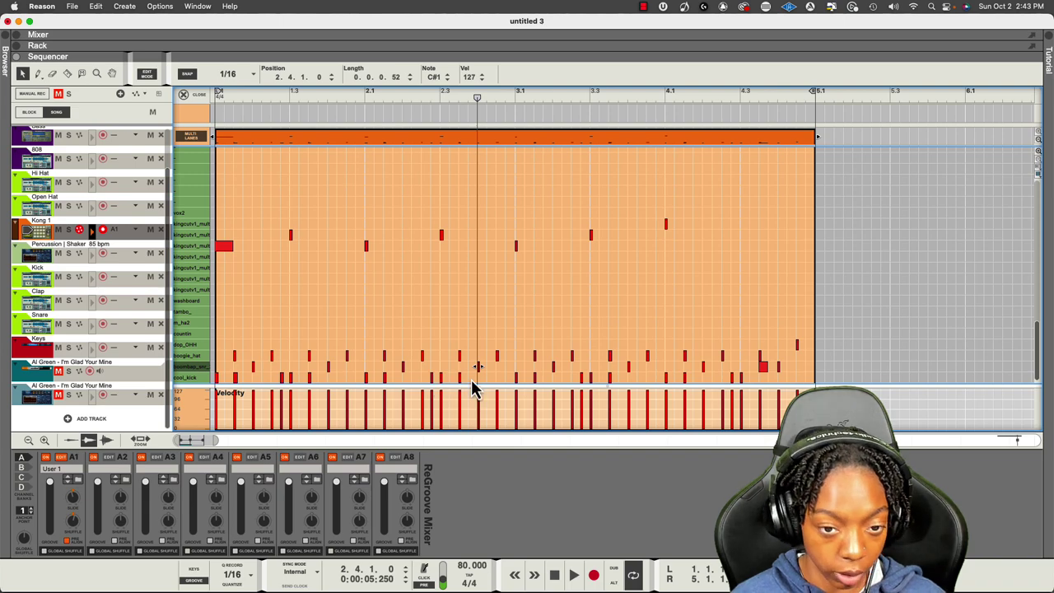
scroll(477, 376, up, 4)
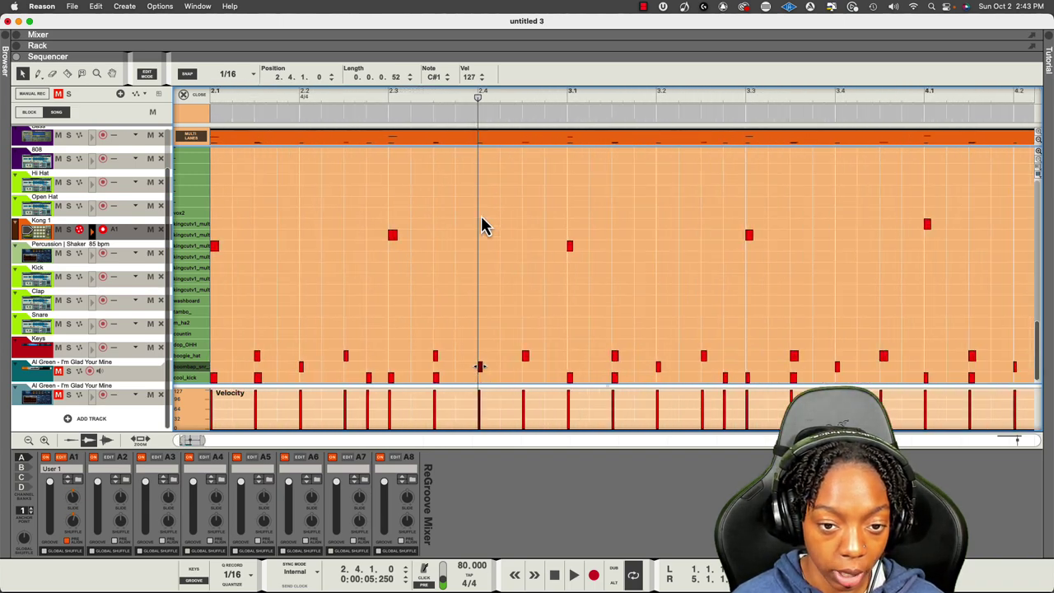
click(394, 111)
key(space)
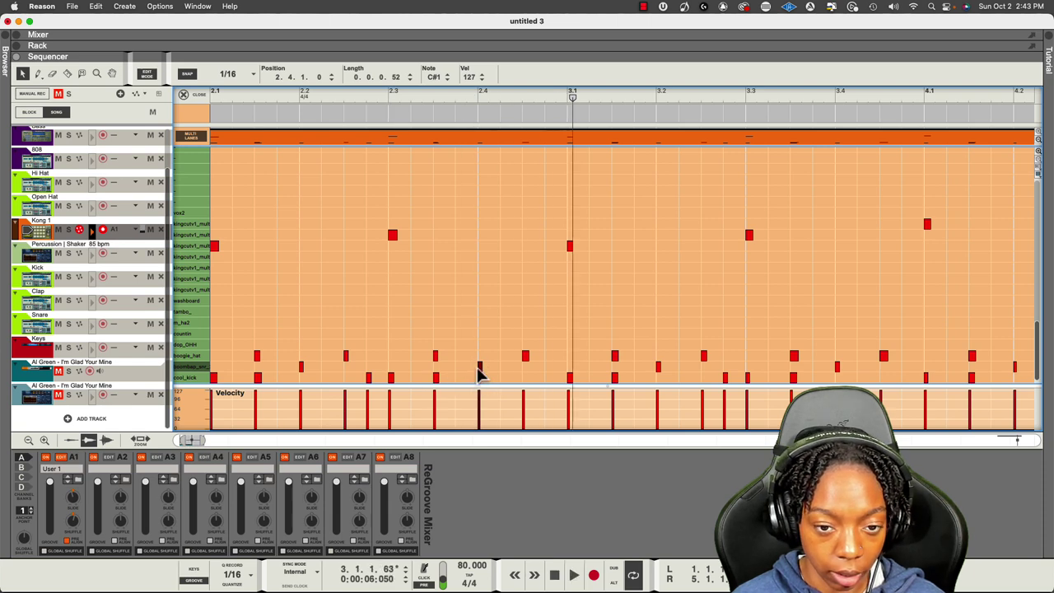
Move the note earlier to 2.3.4.72 while auditioning, then close the note editor
drag(318, 78, 313, 136)
click(301, 103)
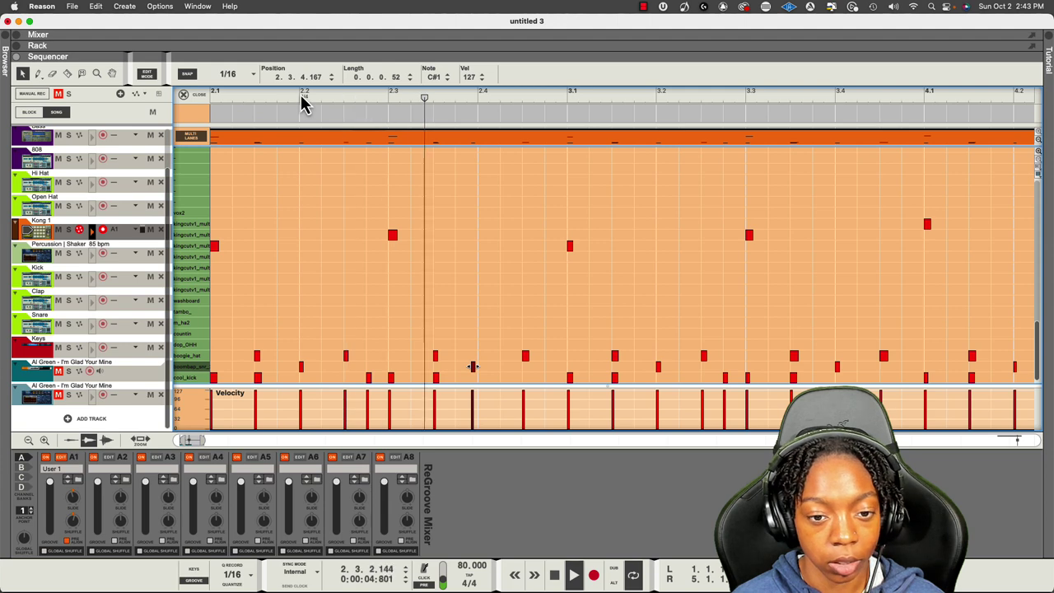
drag(309, 78, 316, 99)
click(316, 110)
click(284, 111)
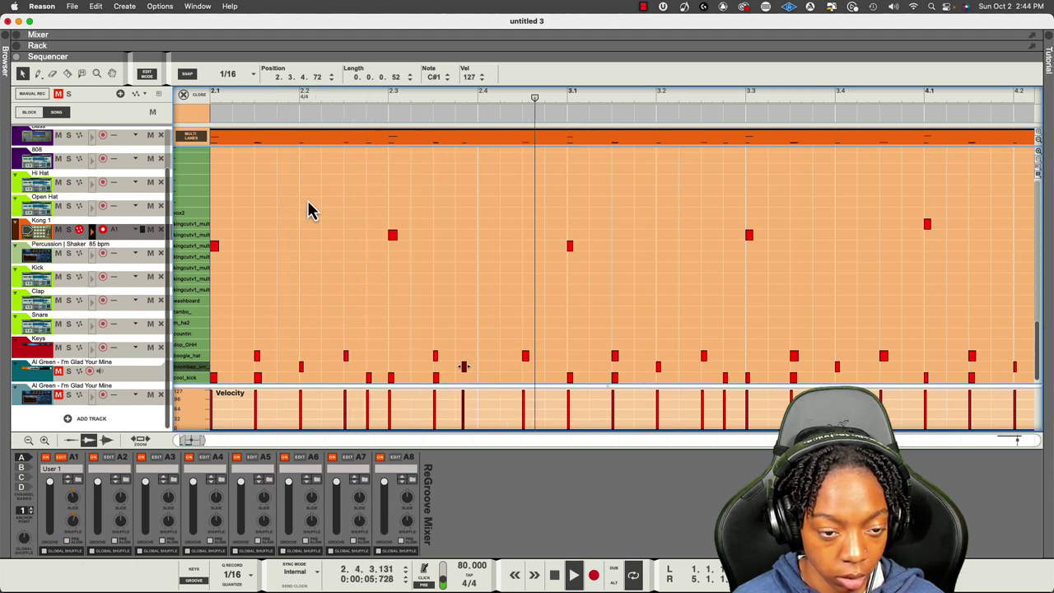
click(371, 97)
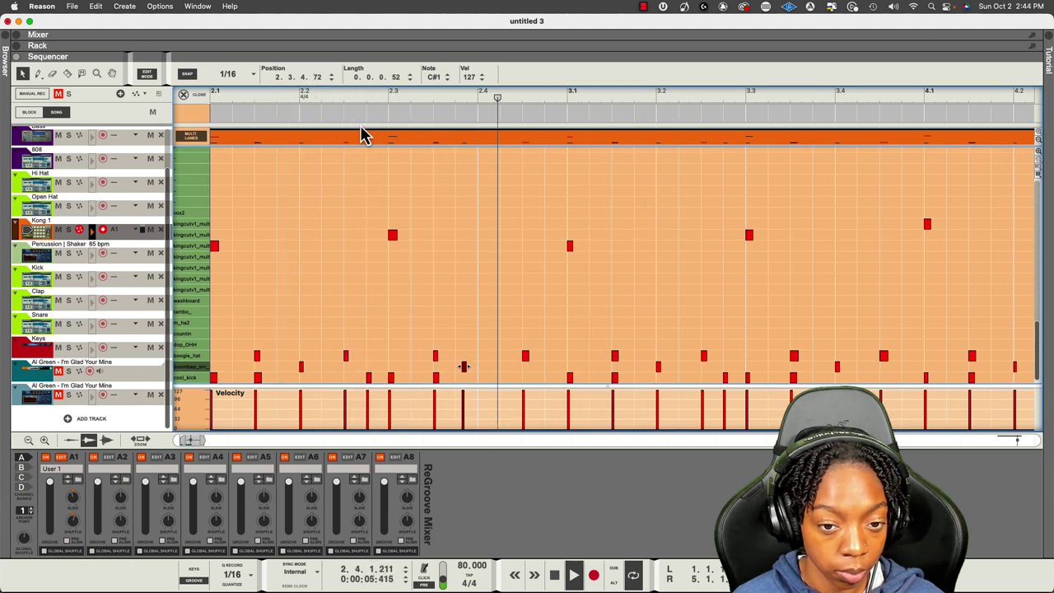
click(322, 96)
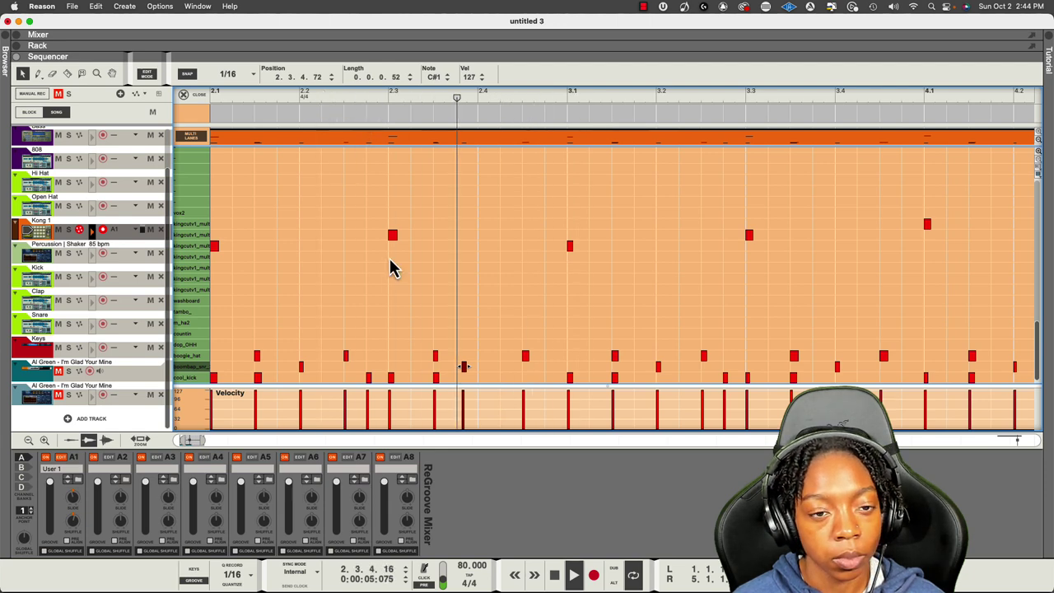
click(279, 98)
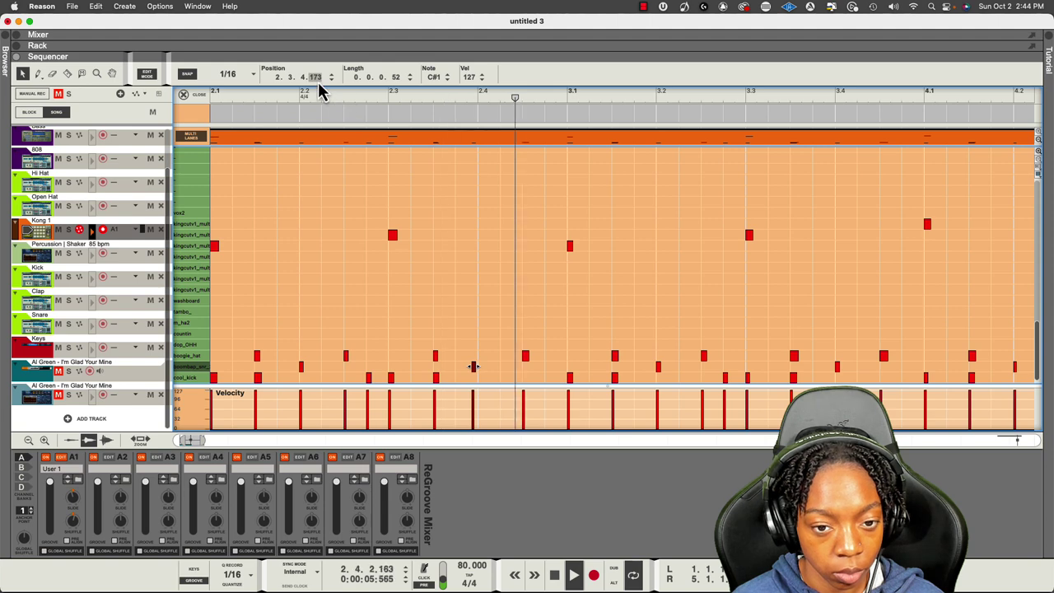
key(space)
click(185, 95)
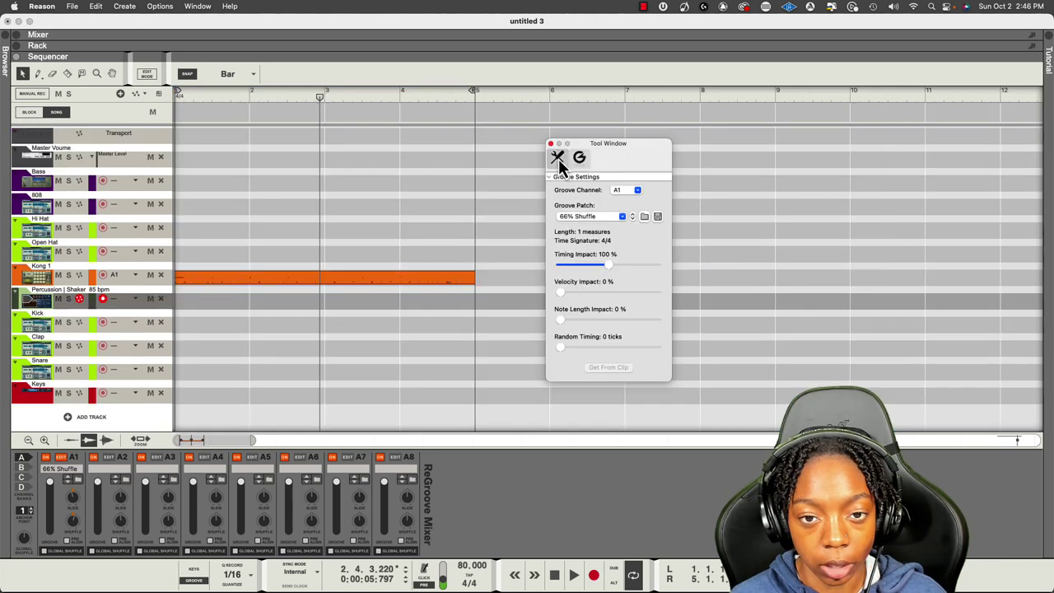
Keep A1 as the groove channel in the Tool Window's Groove Settings, then close the window
click(559, 158)
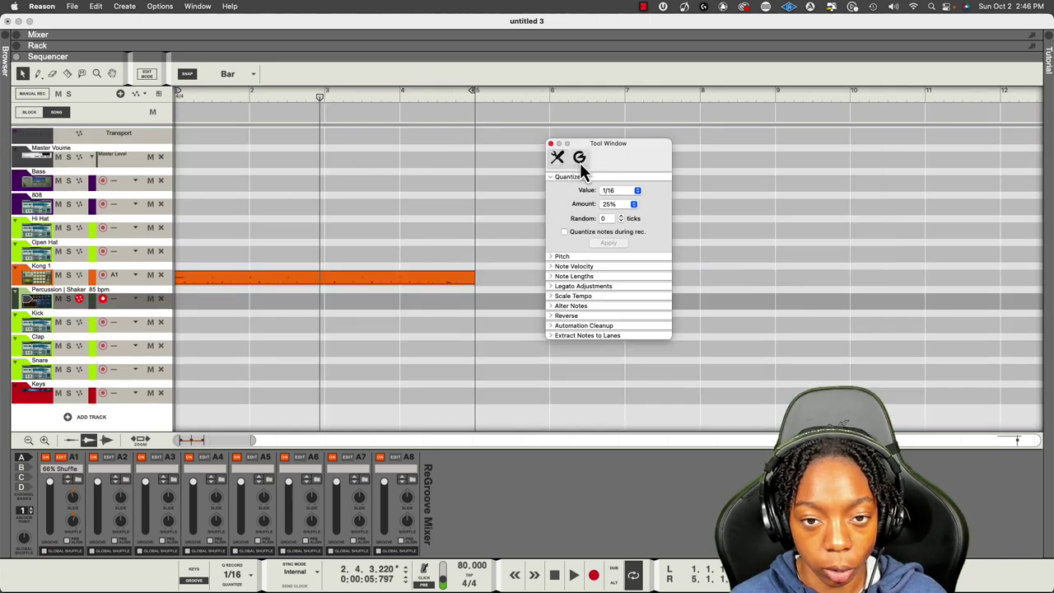
click(581, 162)
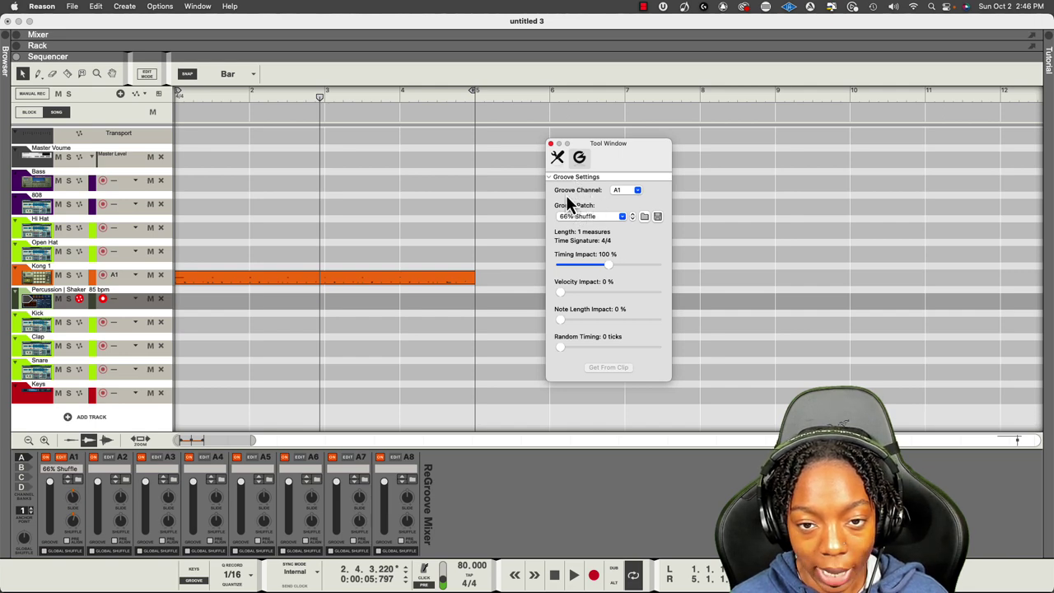
click(625, 194)
click(601, 198)
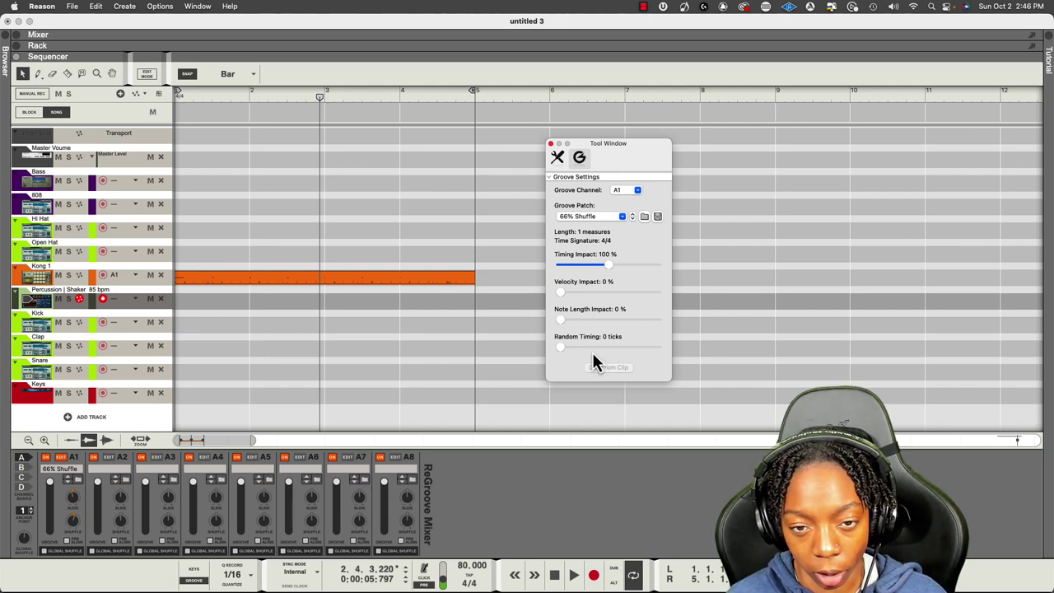
click(558, 159)
click(551, 144)
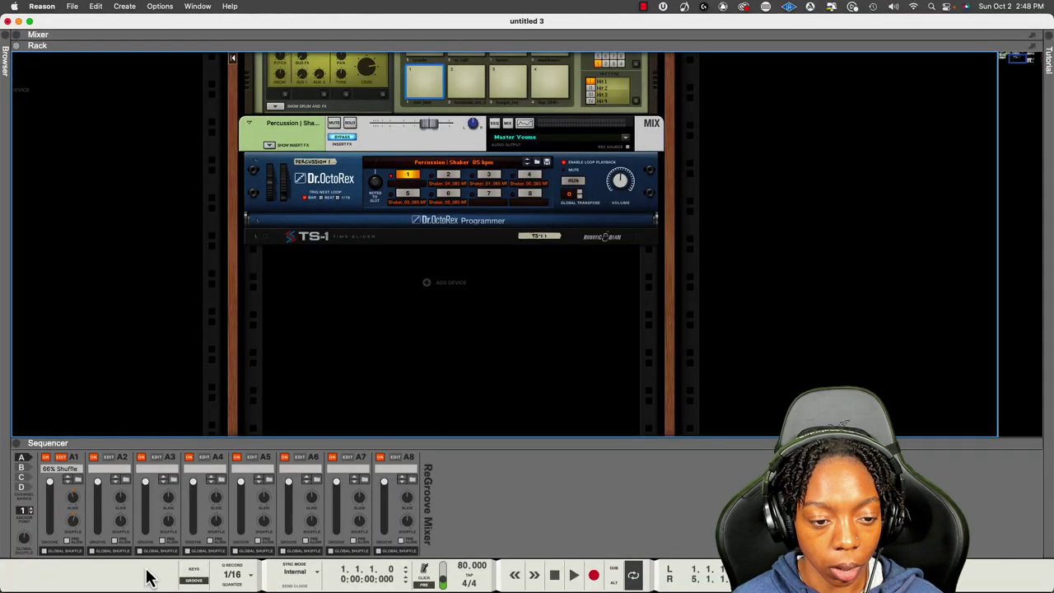
Hide the groove mixer, unfold the shaker's TS-1 Time Slider, and start playback
click(192, 580)
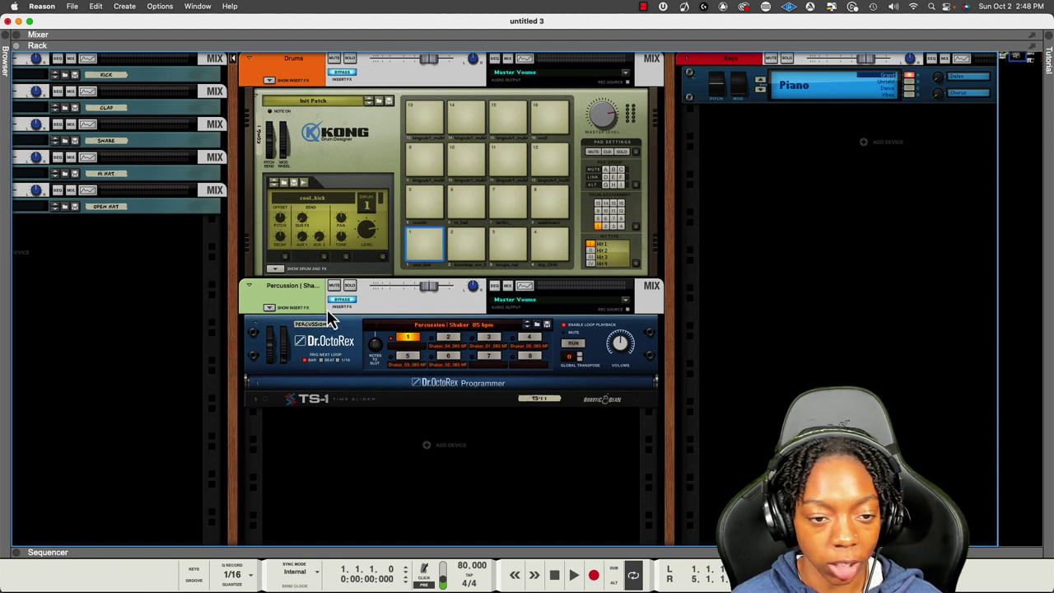
click(310, 400)
click(255, 403)
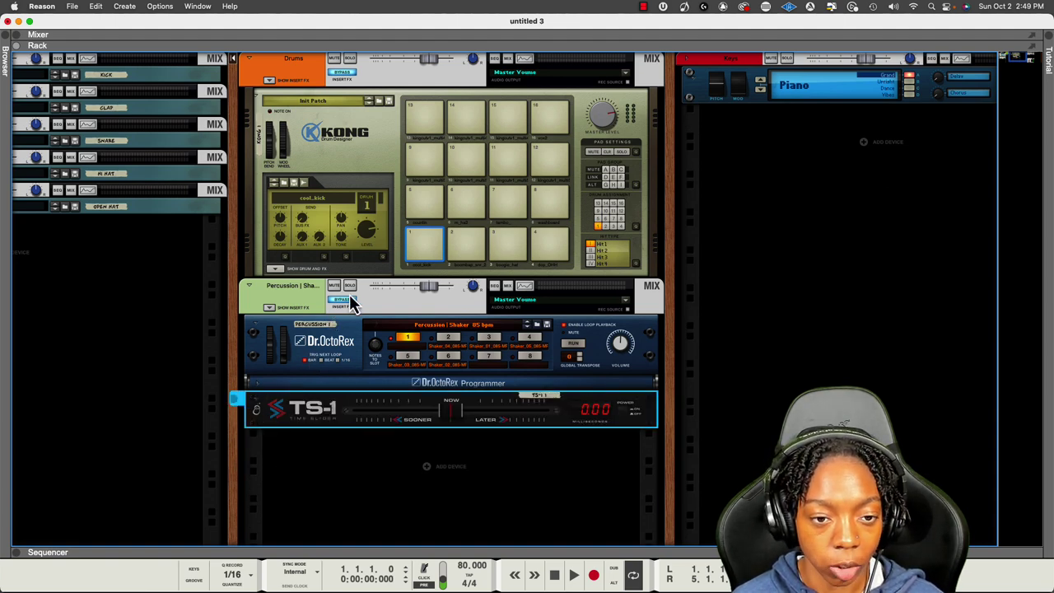
mouse_move(368, 553)
mouse_down()
mouse_move(404, 164)
mouse_move(376, 471)
mouse_move(383, 551)
mouse_up()
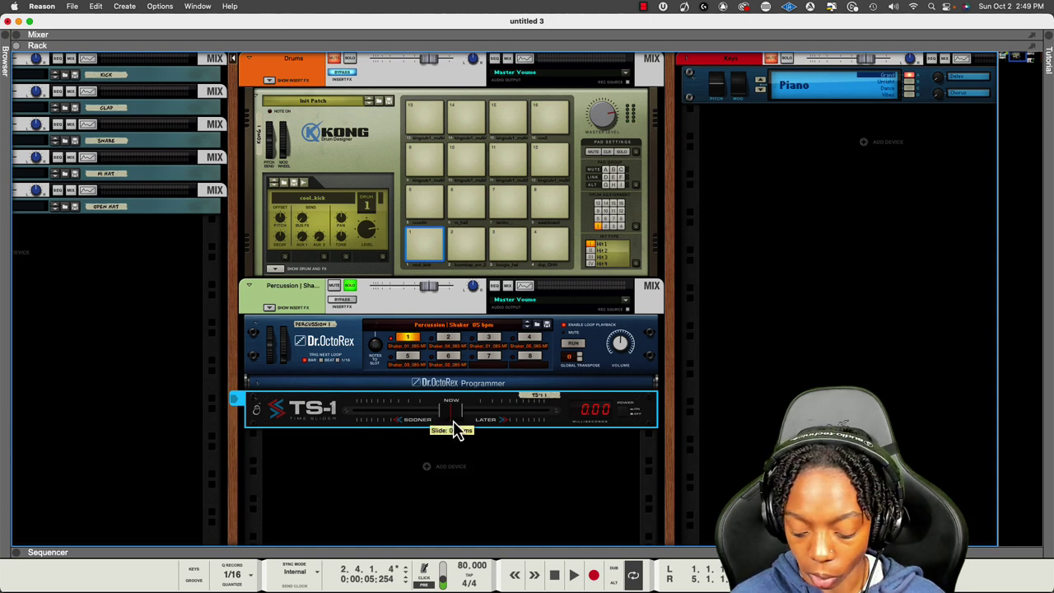
key(space)
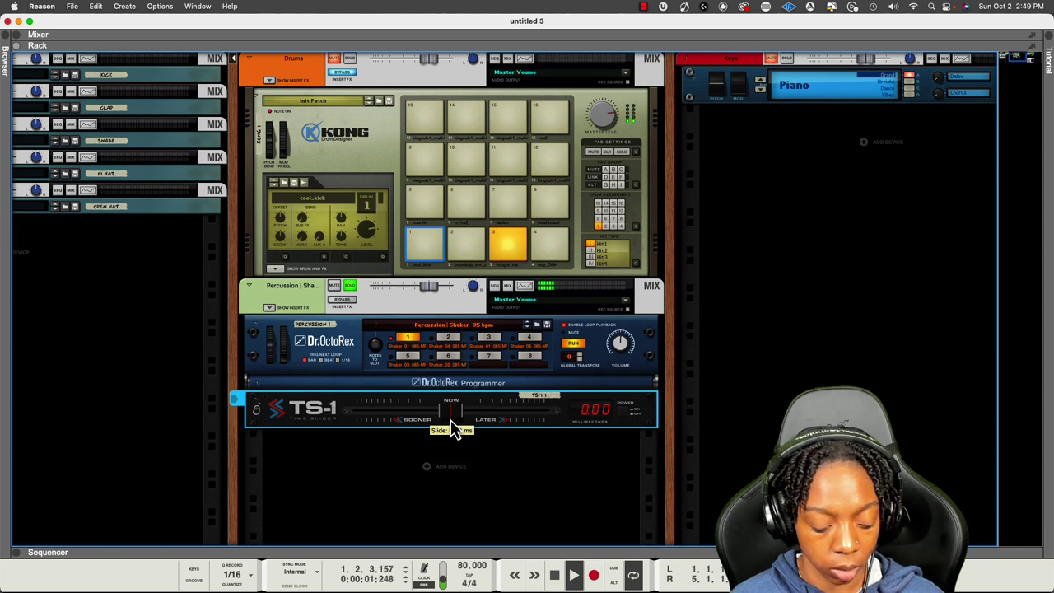
Audition the shaker loop slid 100 ms earlier and then 100 ms later with the TS-1
click(320, 63)
click(346, 306)
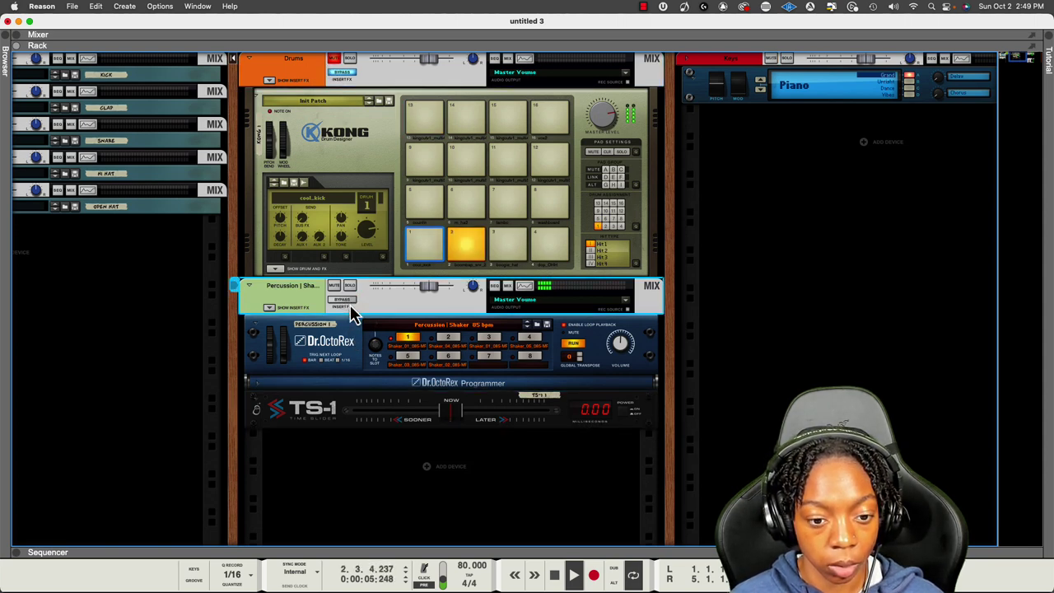
click(458, 422)
key(space)
key(space)
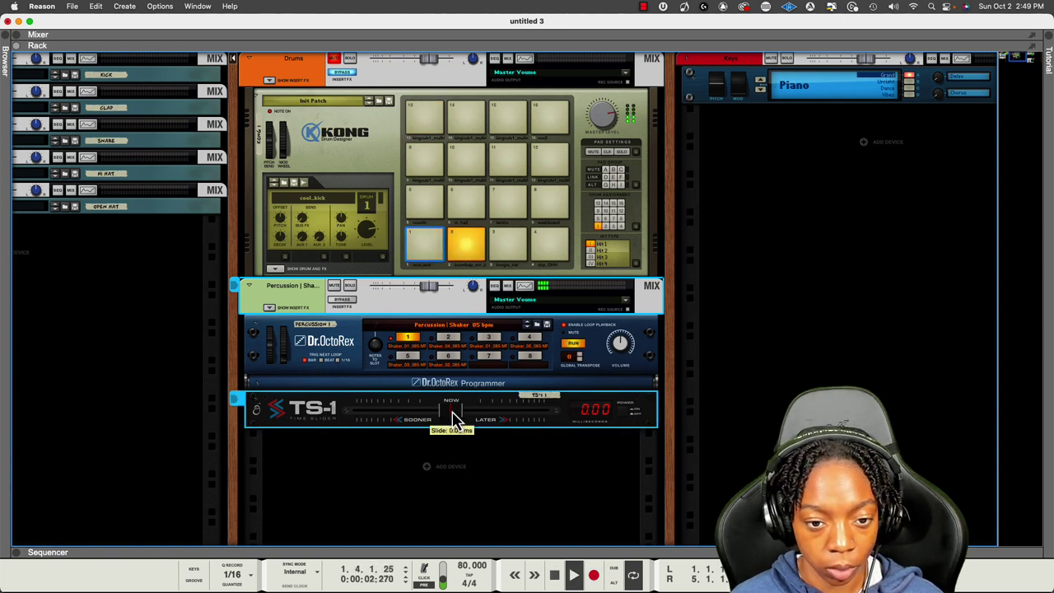
drag(452, 418, 242, 414)
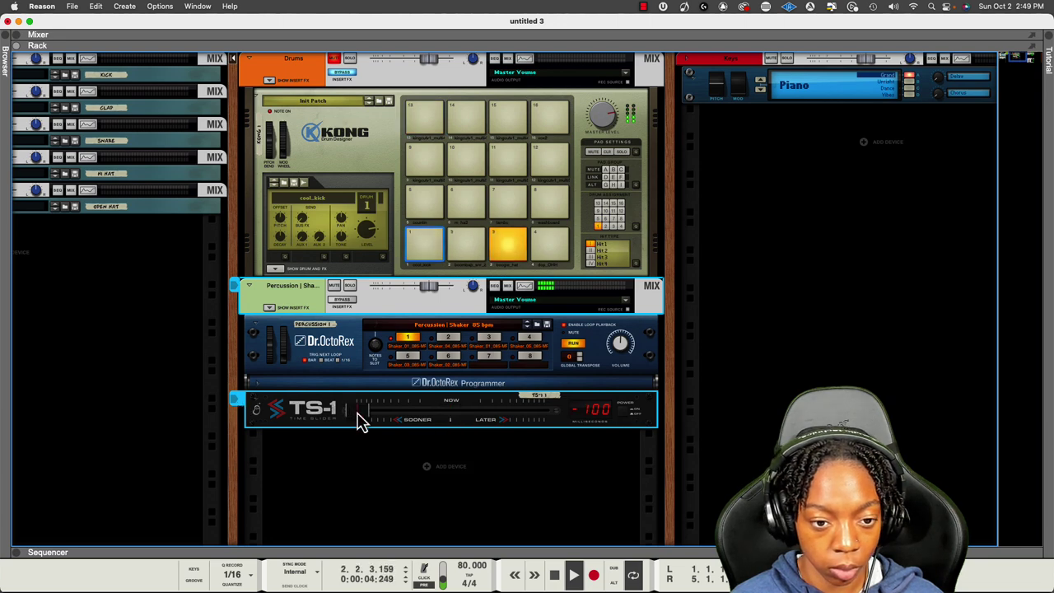
drag(360, 420, 733, 452)
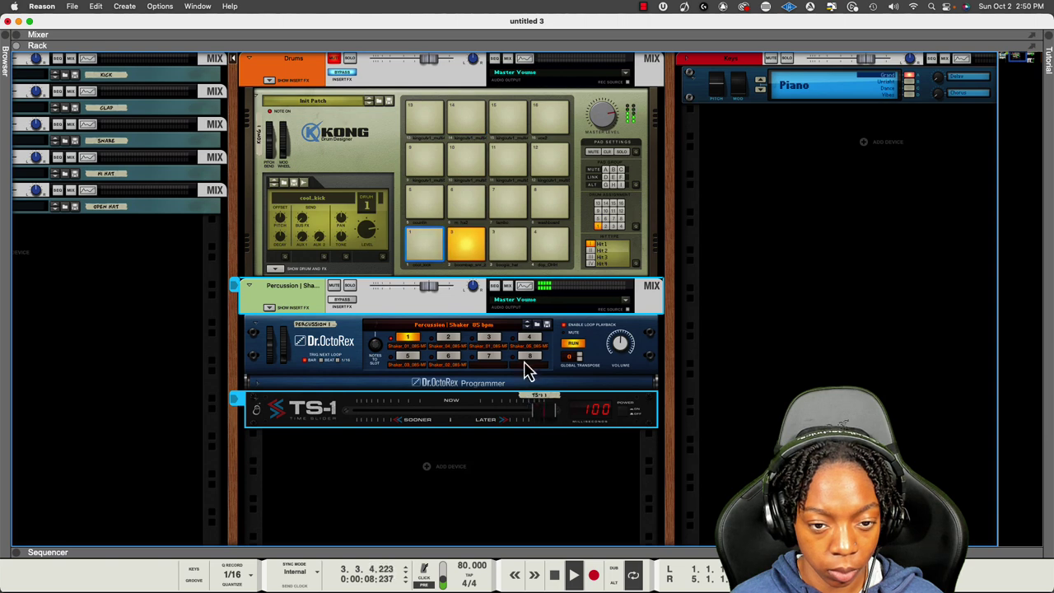
Reset the TS-1 slide to zero, then delay the shaker loop by 1.49 ms
click(534, 338)
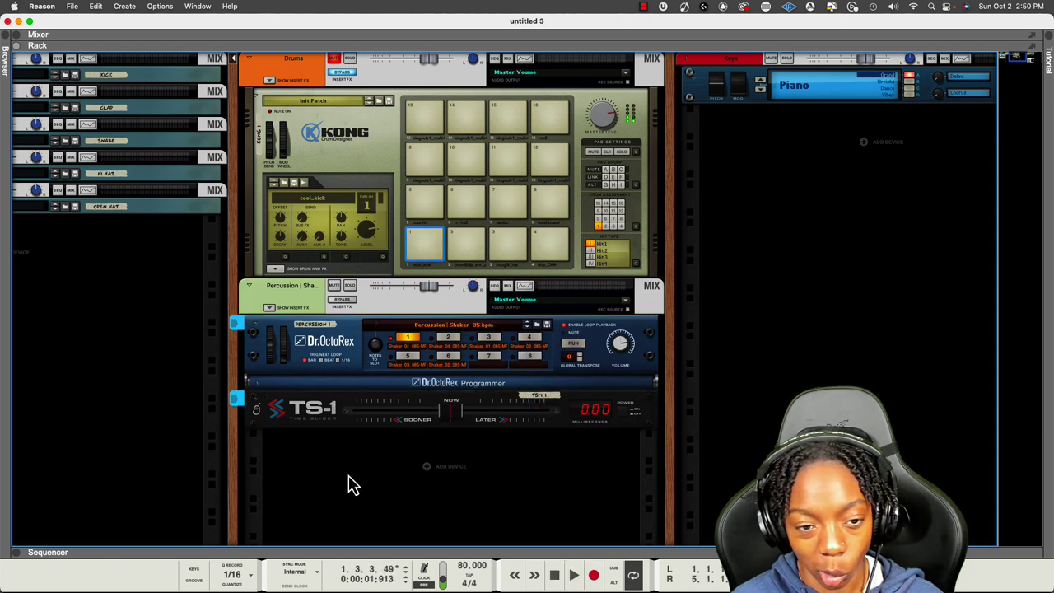
click(346, 385)
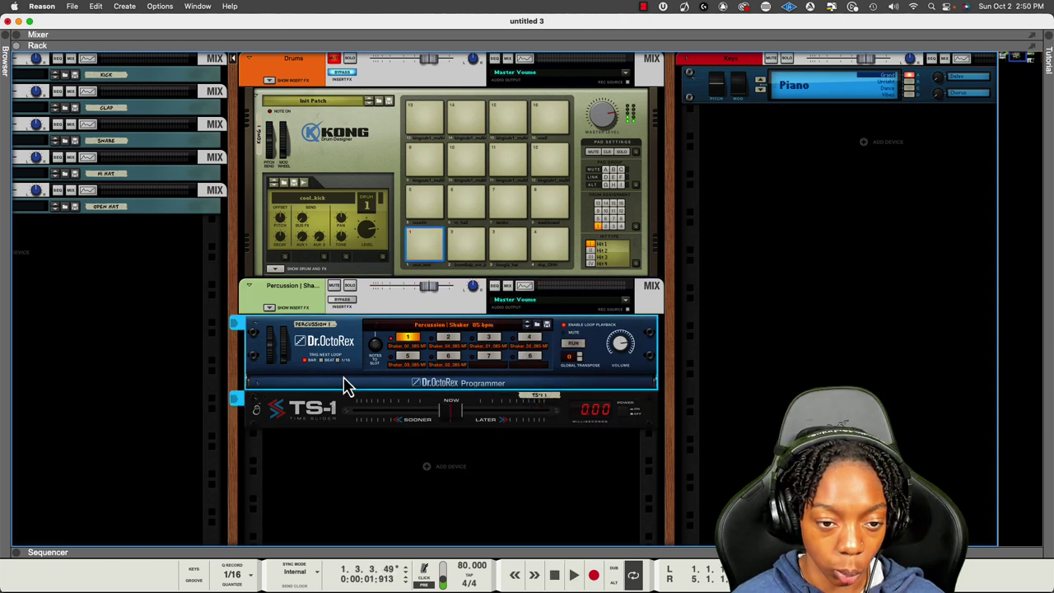
click(367, 466)
drag(452, 417, 448, 423)
Lower the shaker Dr.OctoRex master level and slide the loop to -4.75 ms during playback
click(331, 66)
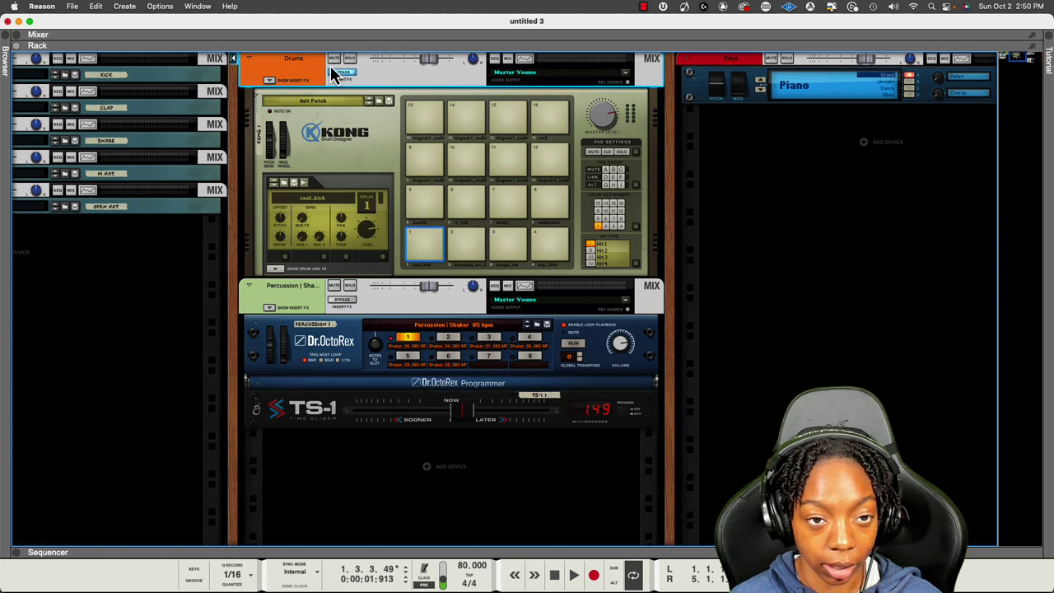
key(space)
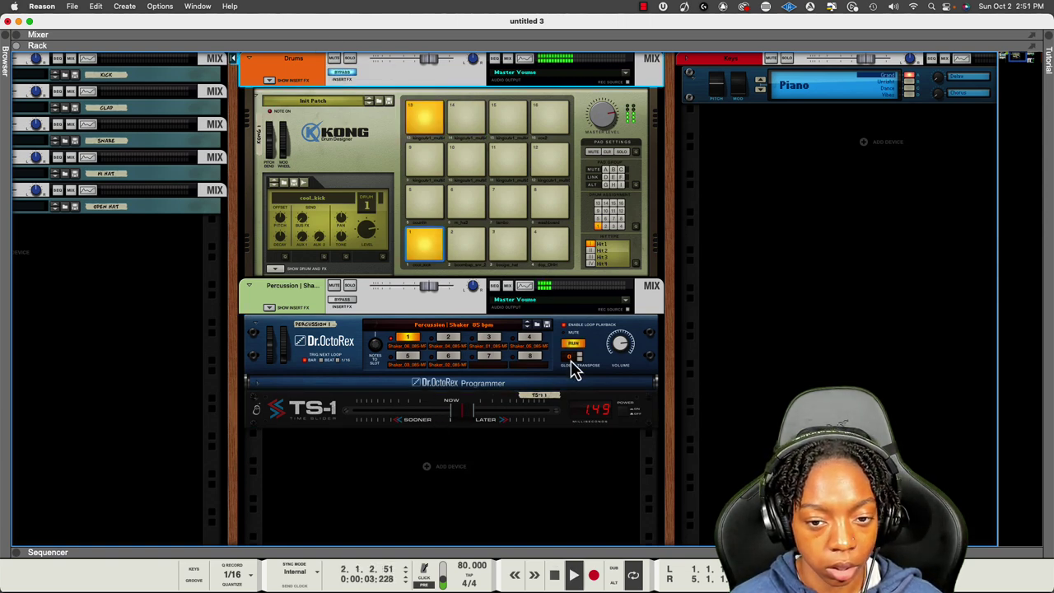
click(628, 362)
scroll(629, 361, down, 8)
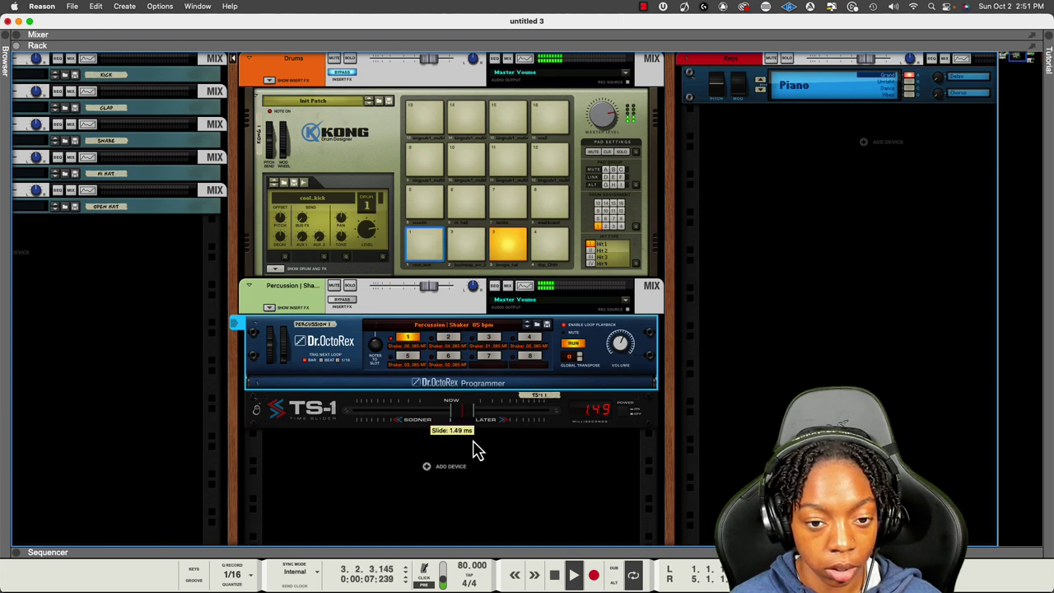
drag(467, 424, 438, 420)
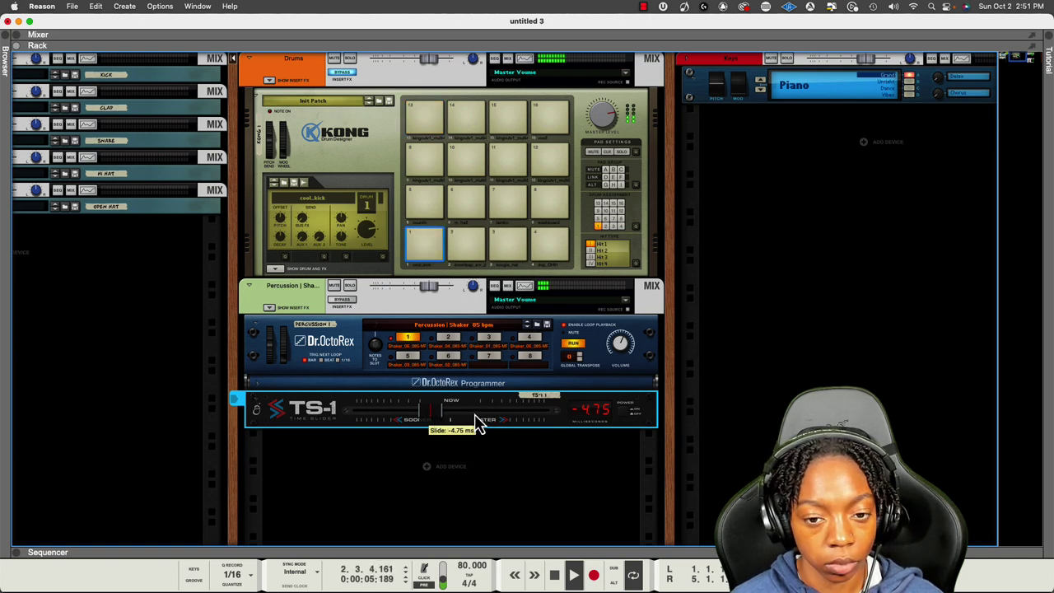
key(space)
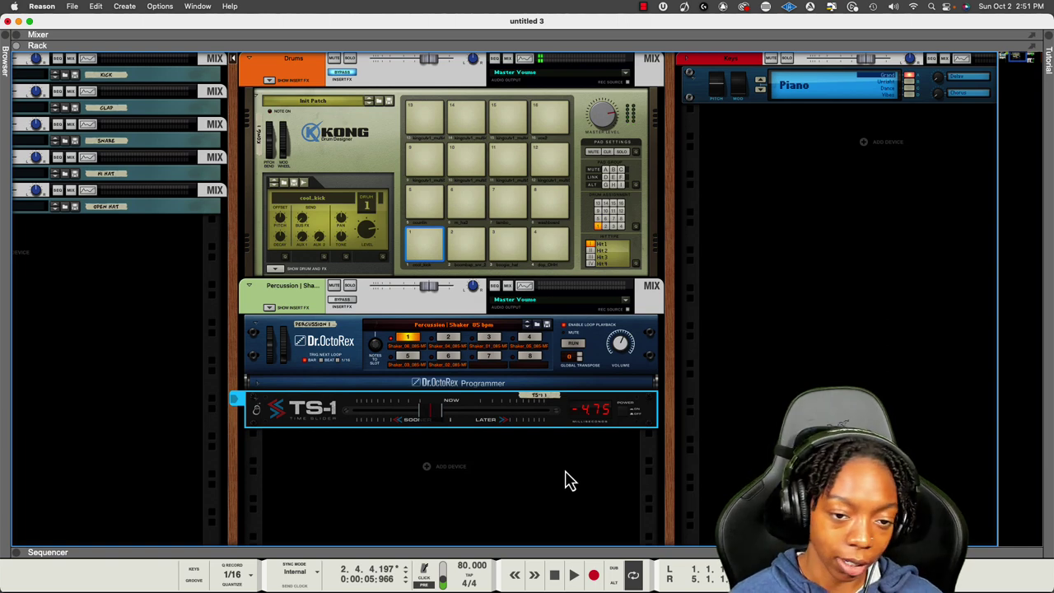
Fold the Percussion mix channel and select the Drums combinator
click(428, 528)
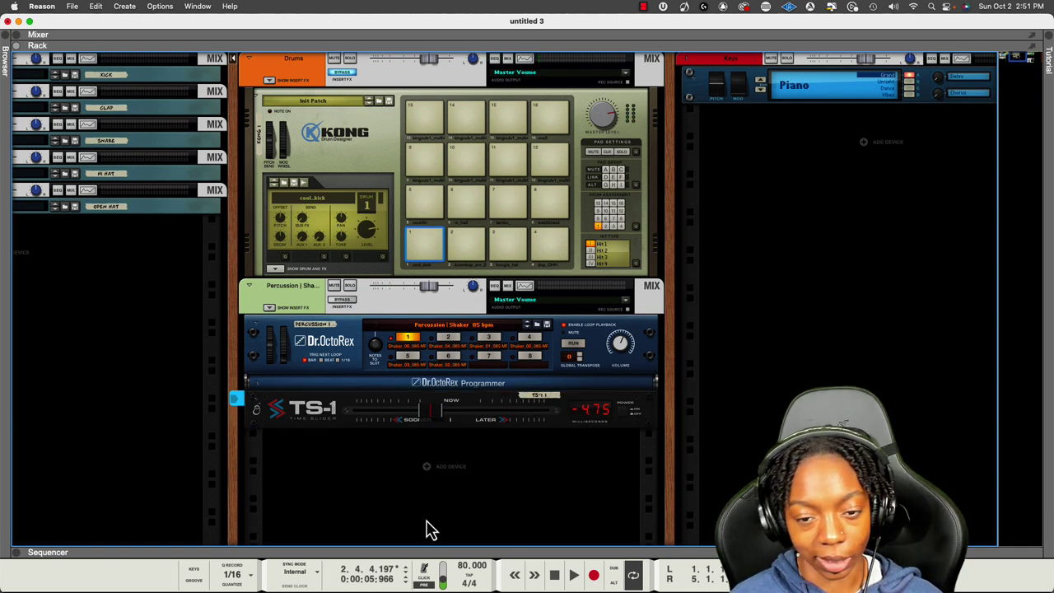
click(321, 424)
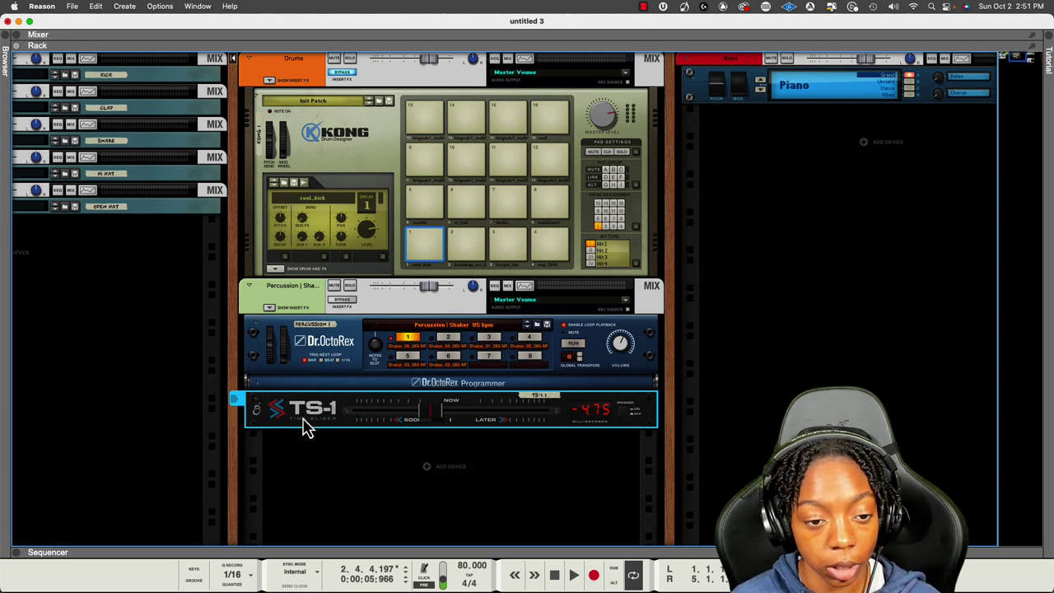
click(290, 476)
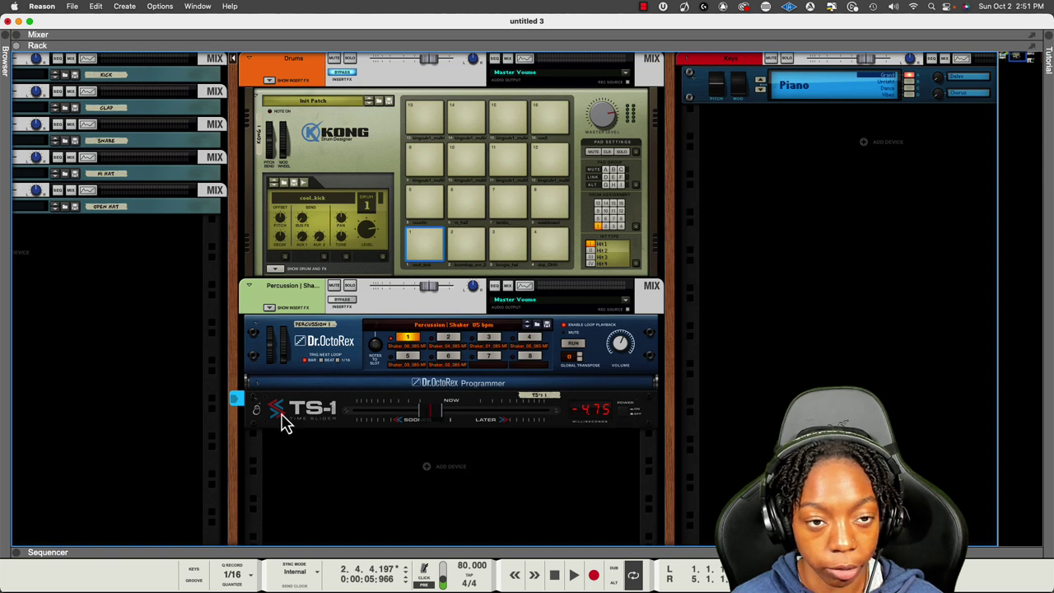
scroll(288, 401, up, 1)
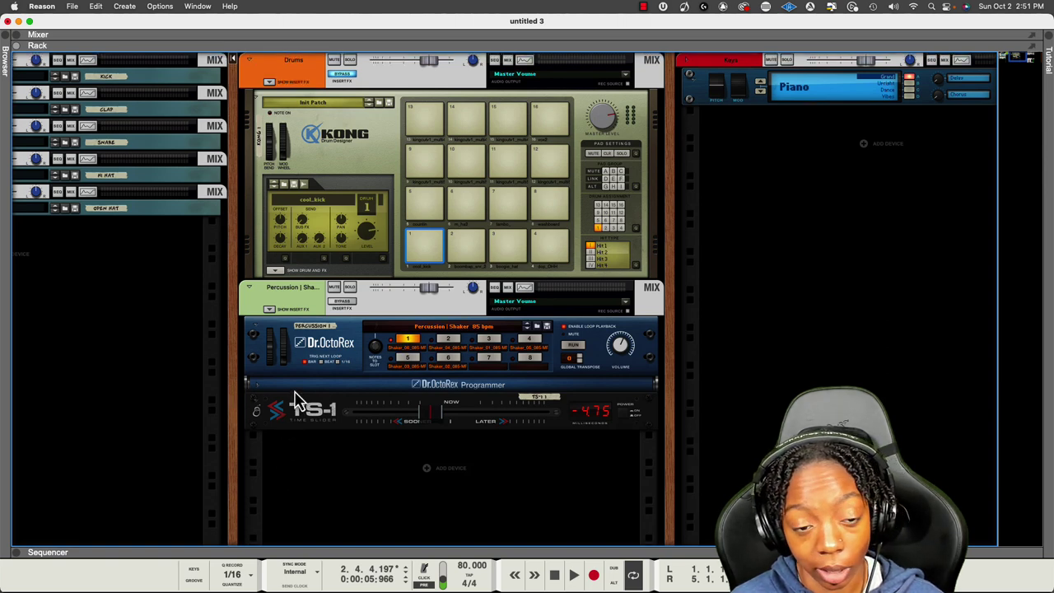
click(287, 302)
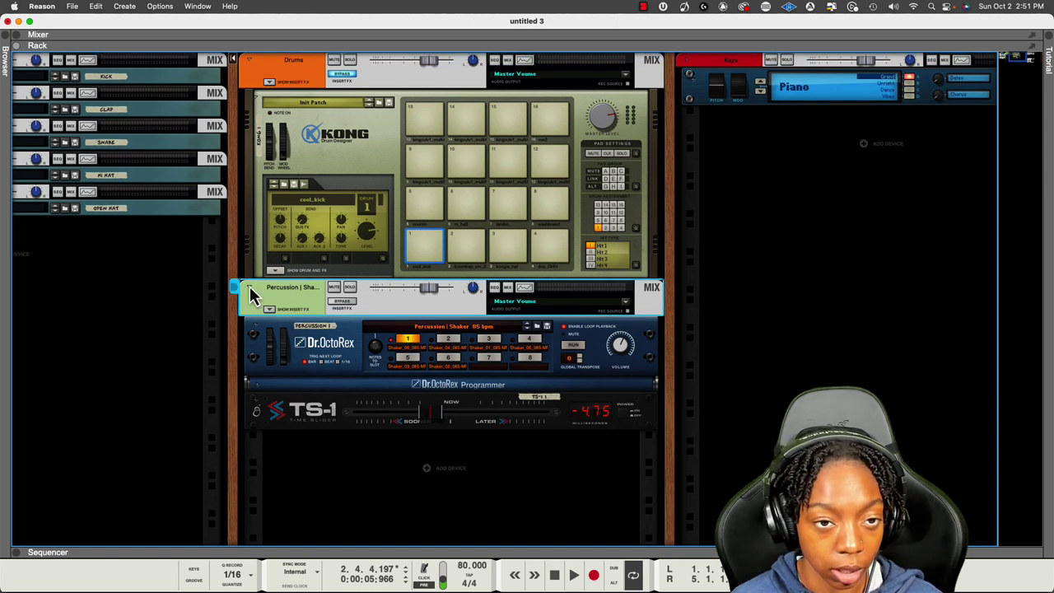
click(249, 288)
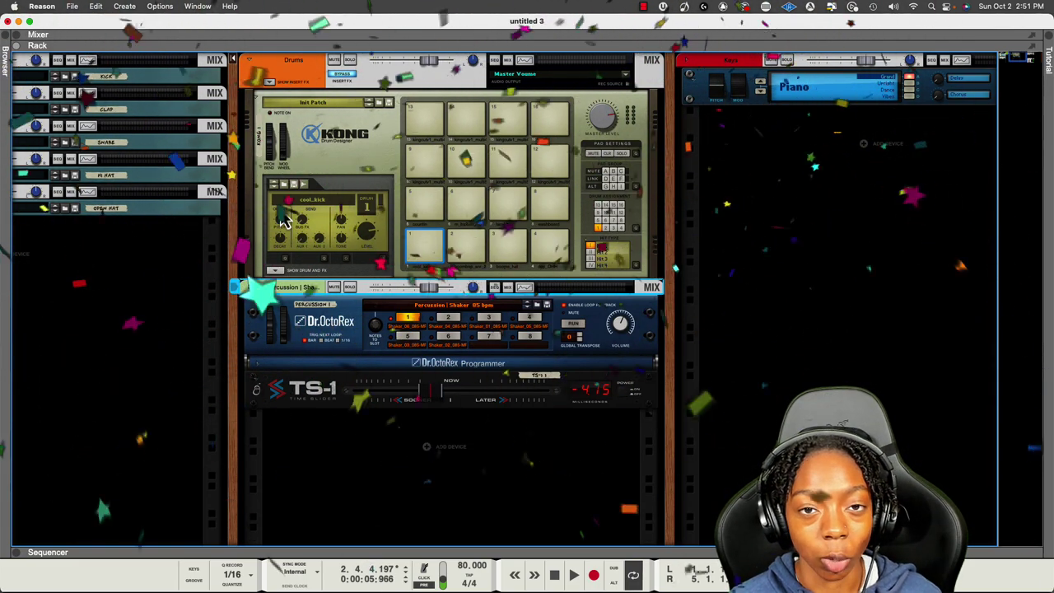
click(290, 88)
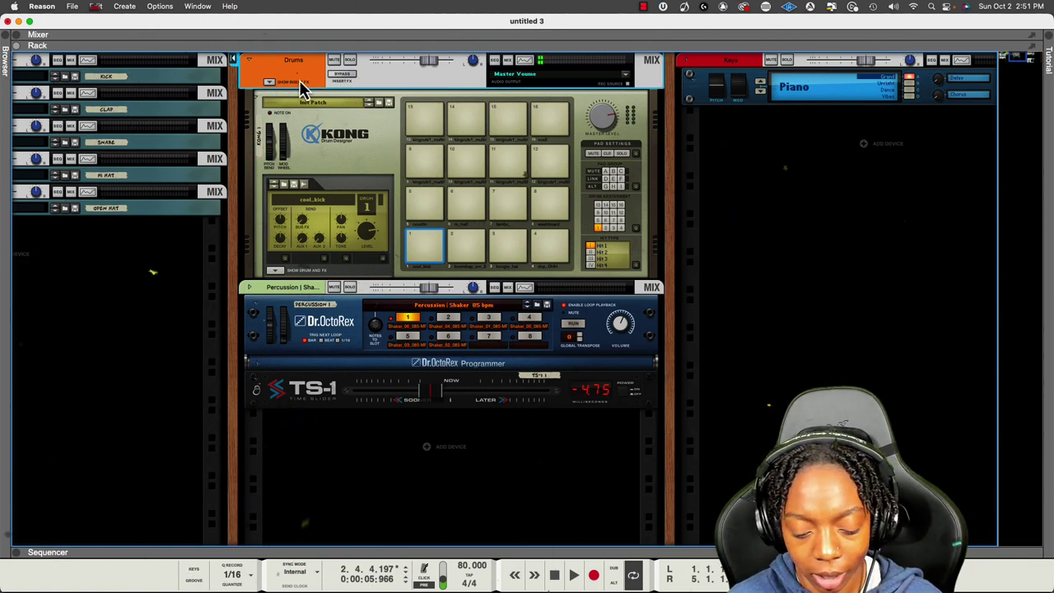
key(Down)
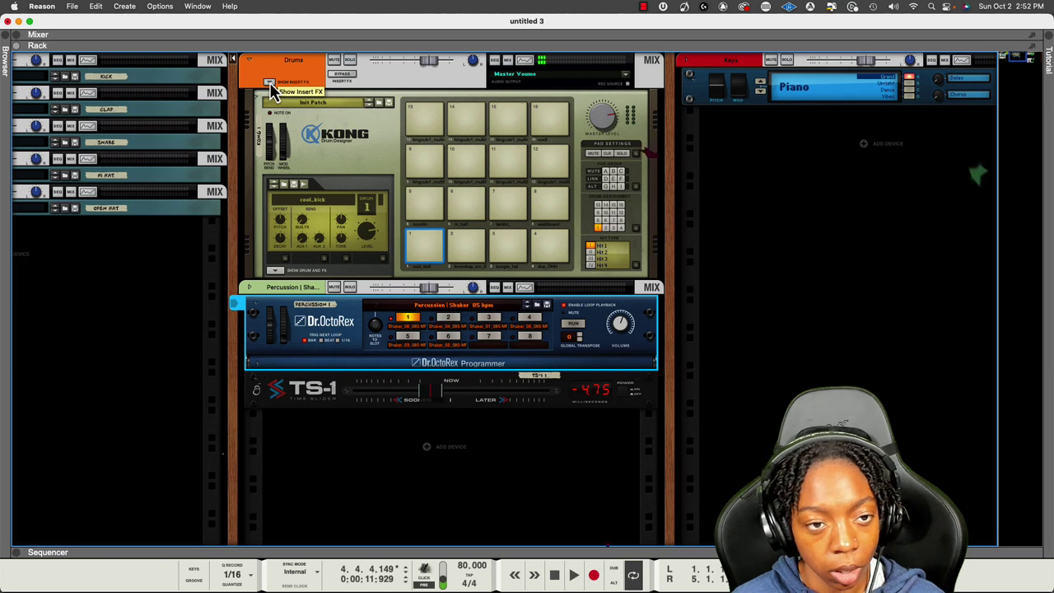
Show the Drums insert effects D1-RT and FAT50, setting the D1-RT Hum to 10.9%
click(270, 84)
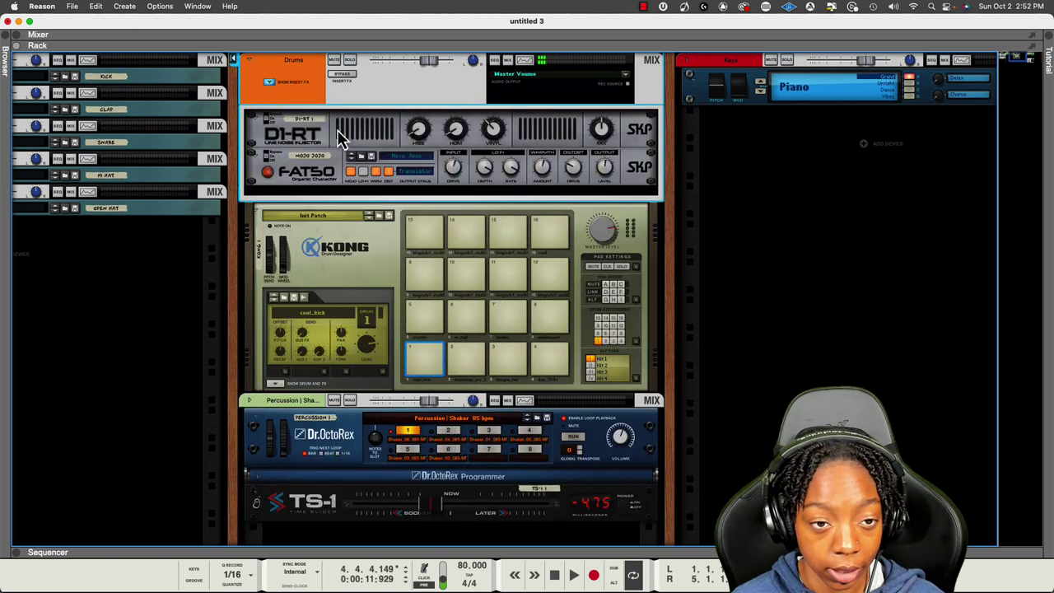
click(340, 136)
click(325, 173)
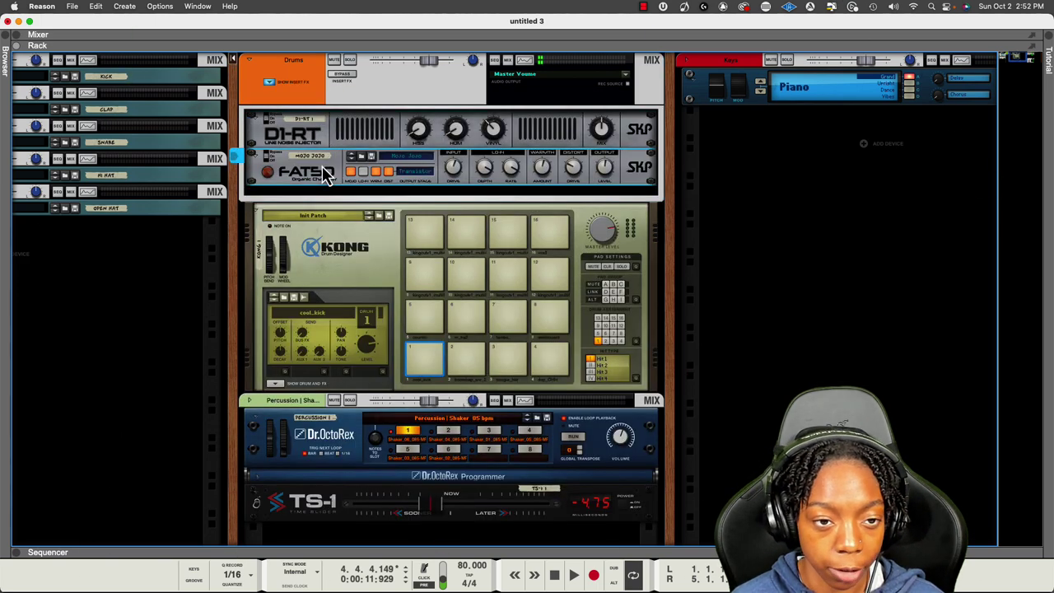
click(305, 148)
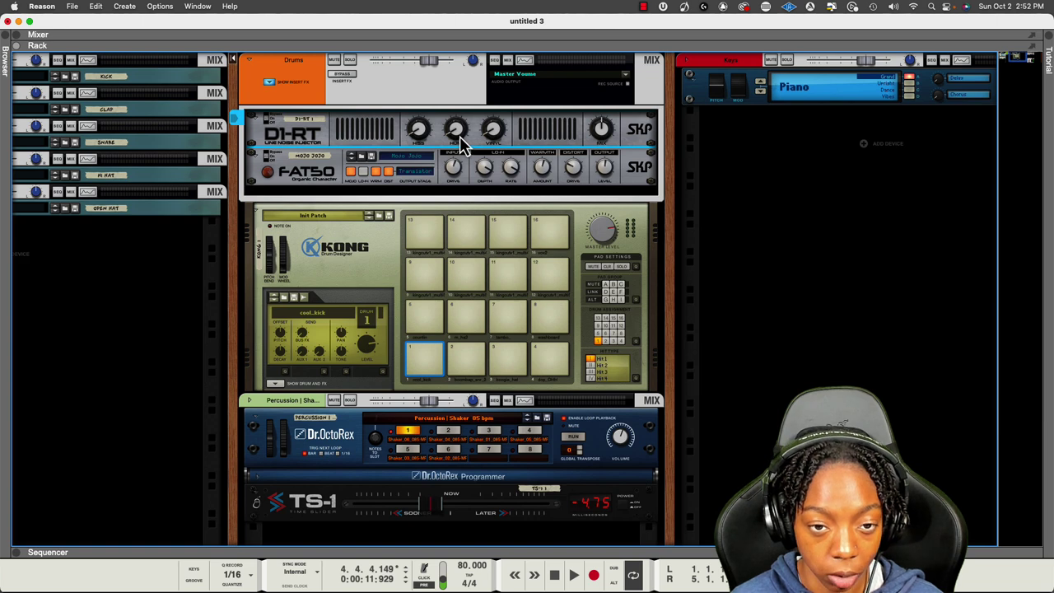
drag(460, 136, 417, 123)
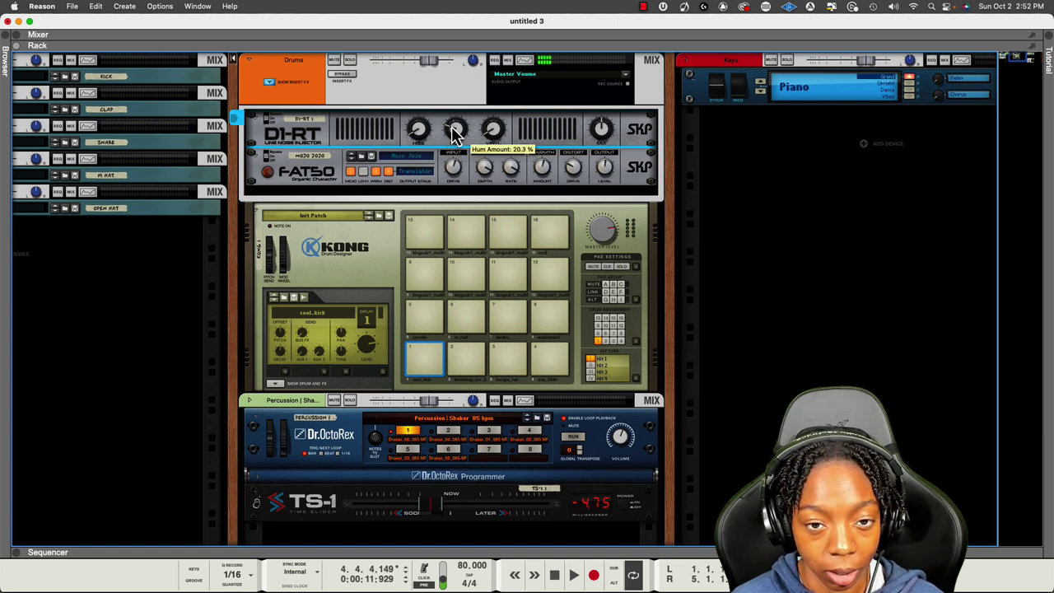
drag(452, 128, 451, 132)
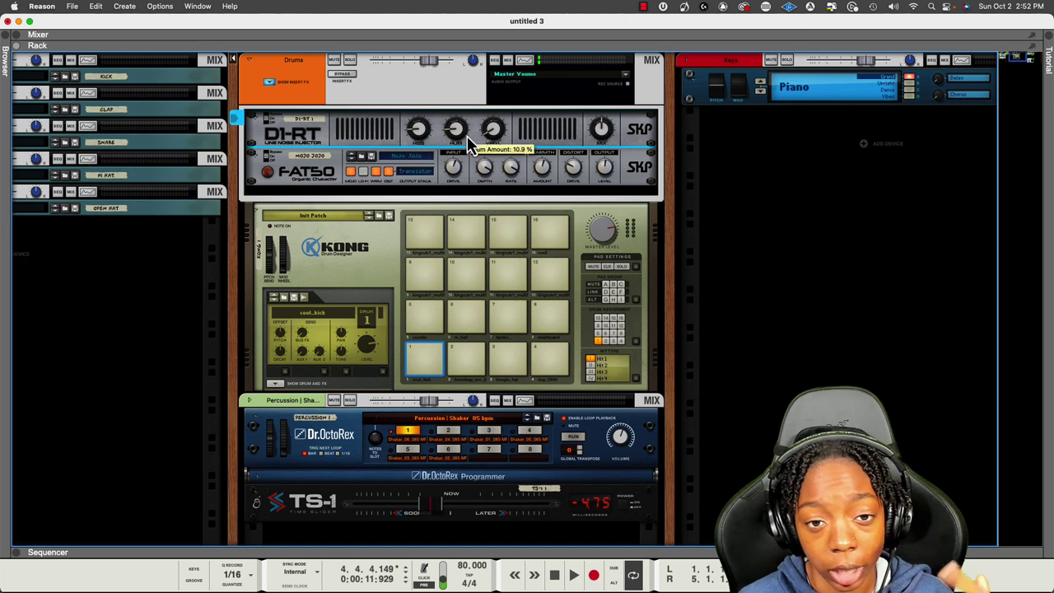
click(319, 187)
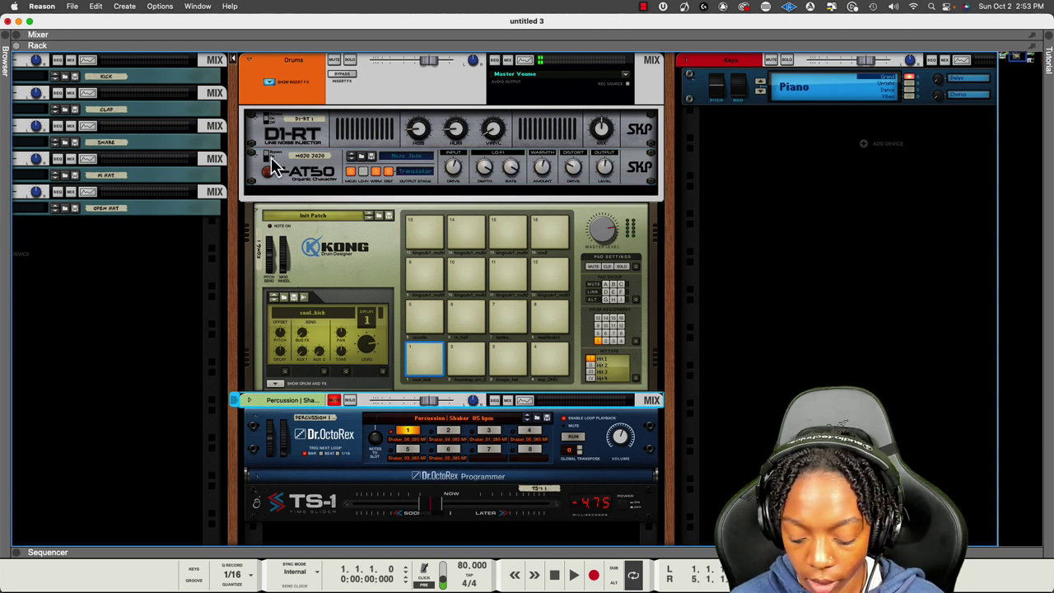
Compare the drums with FAT50 bypassed during playback, then fold the Drums insert effects away
key(space)
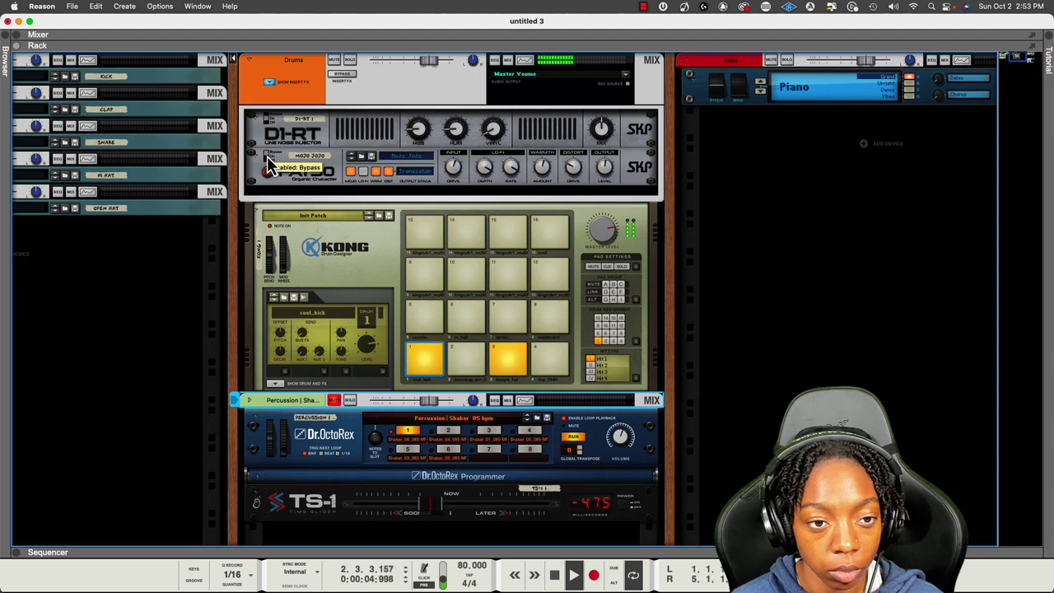
click(267, 155)
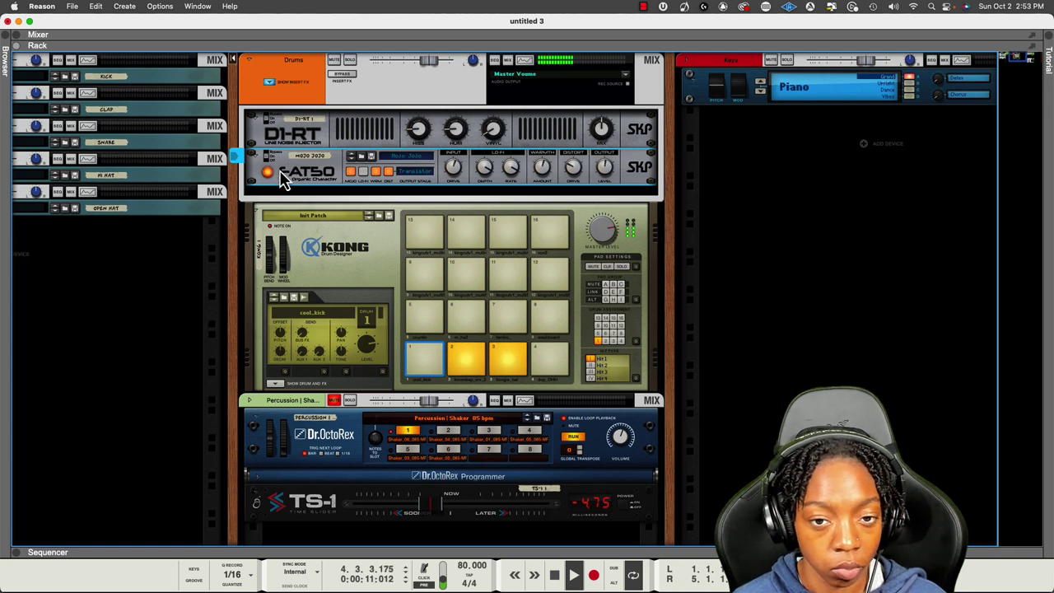
key(space)
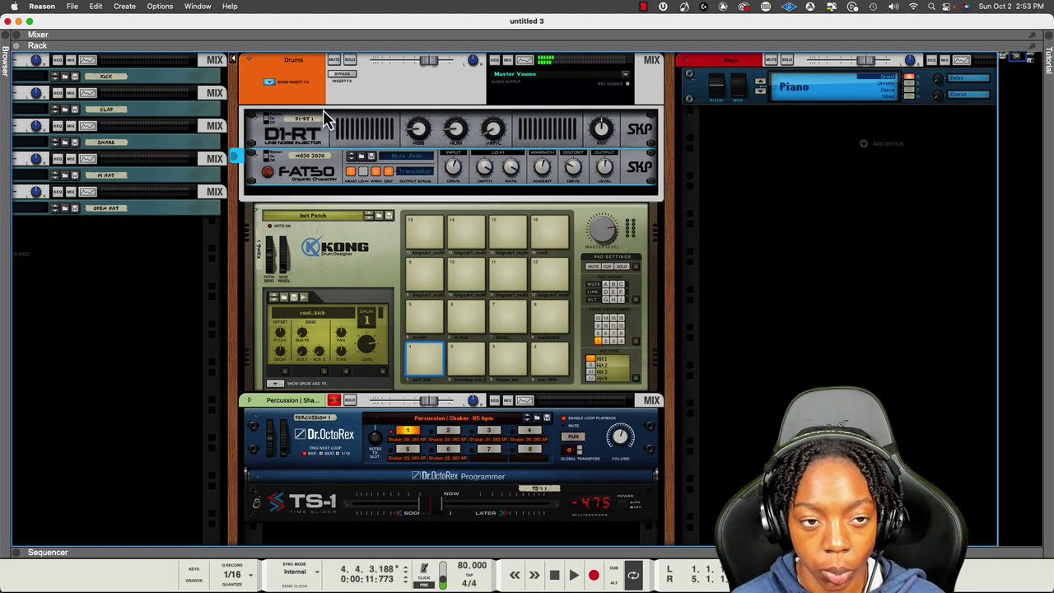
click(267, 114)
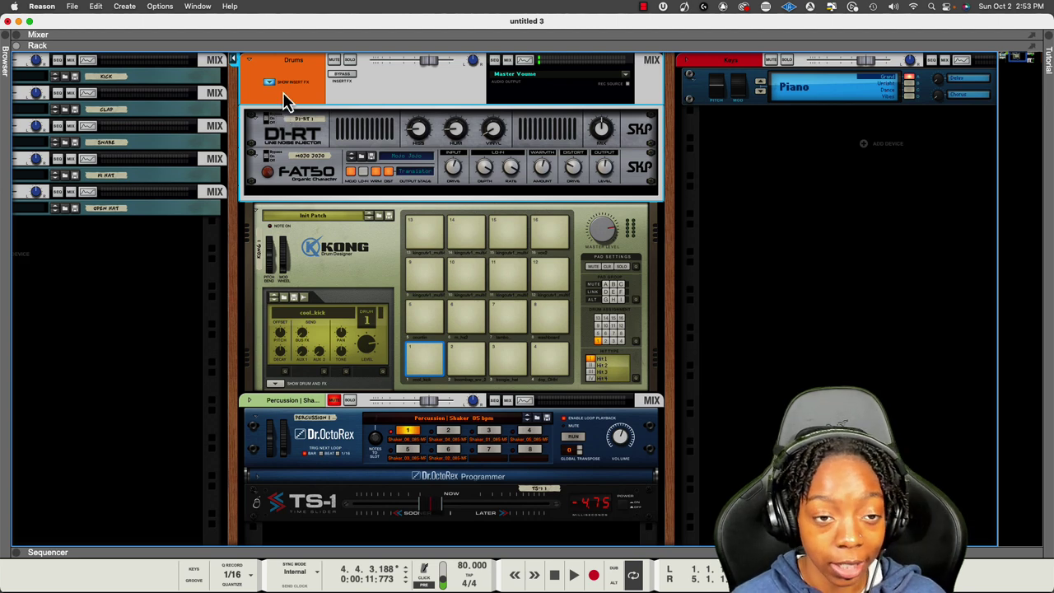
click(269, 82)
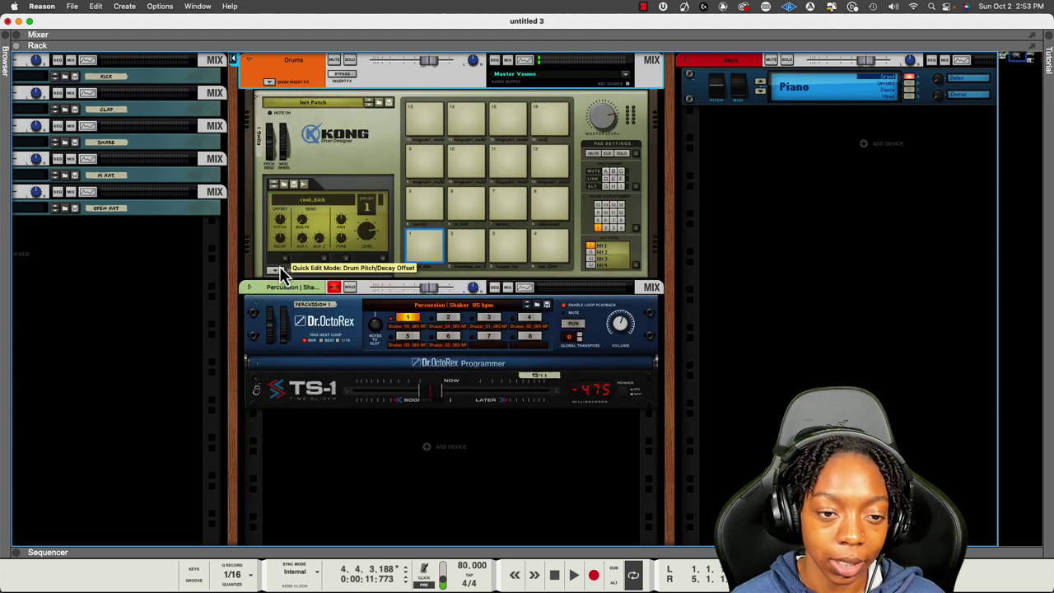